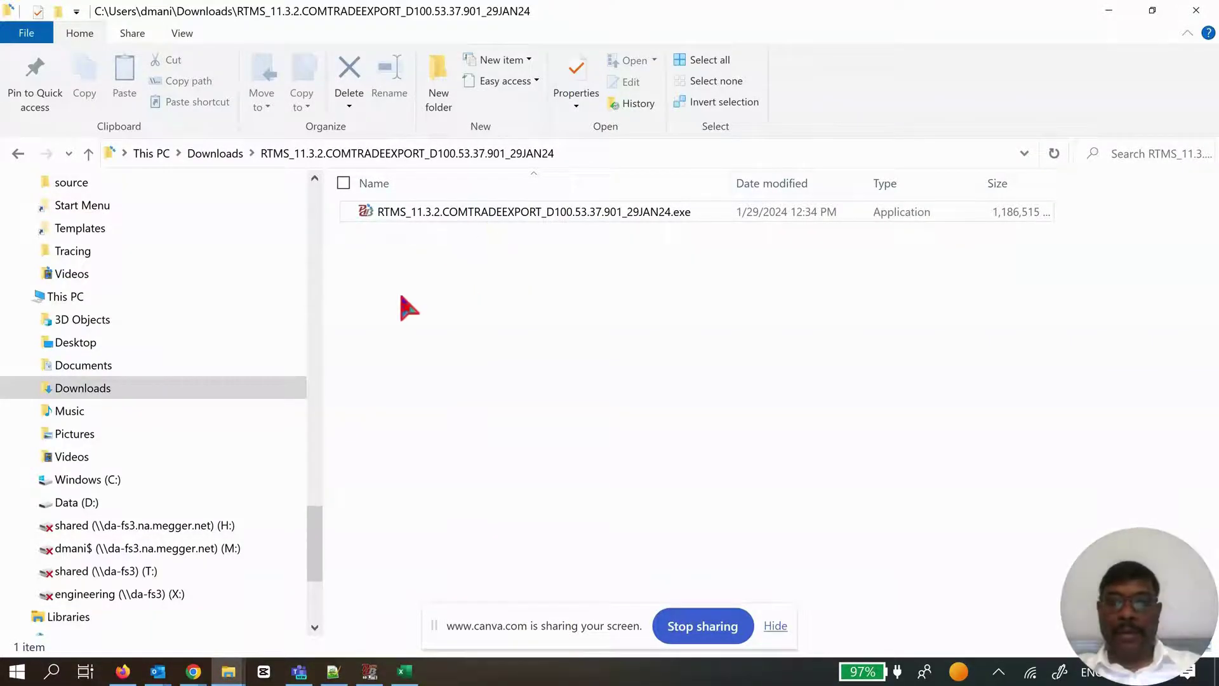
Switch to PowerDB Lite, review the version information from the system configuration, and return to the main test screen
click(370, 670)
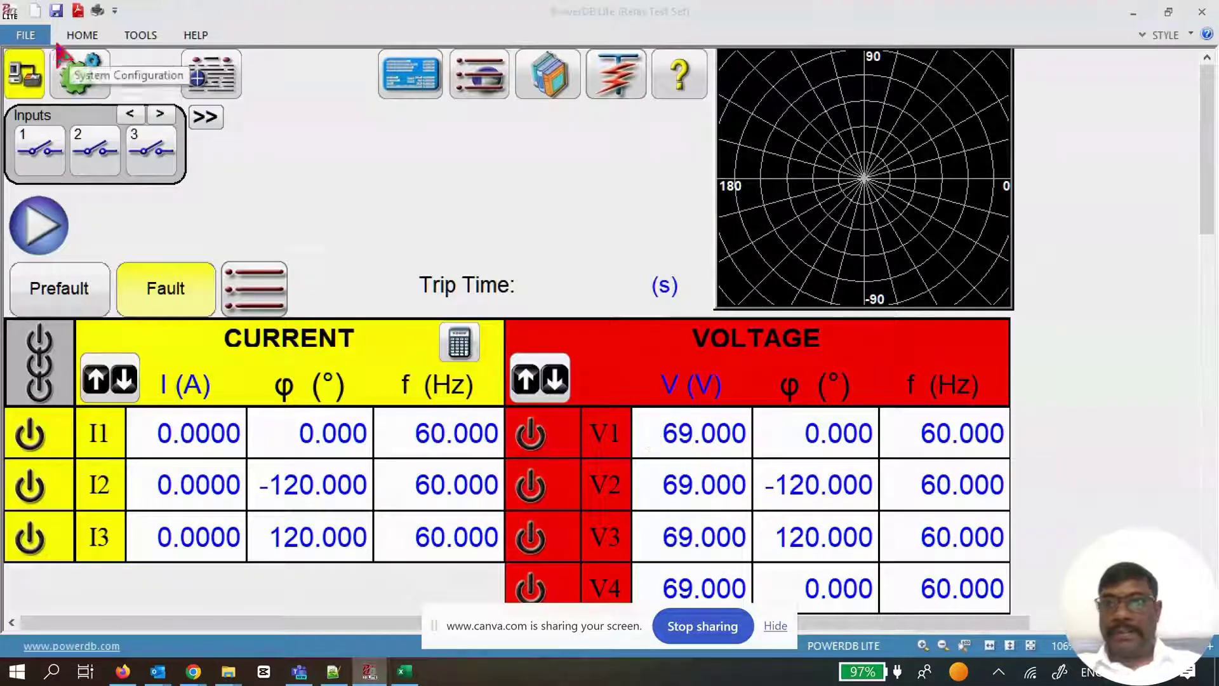
click(88, 96)
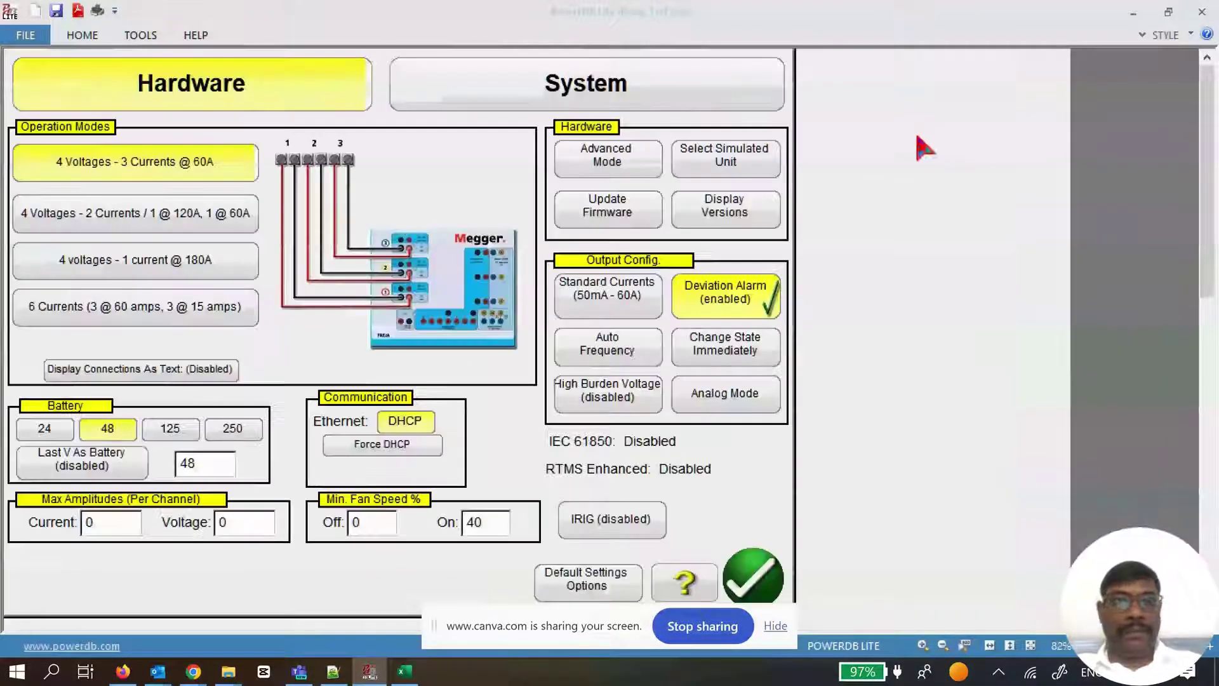
click(770, 213)
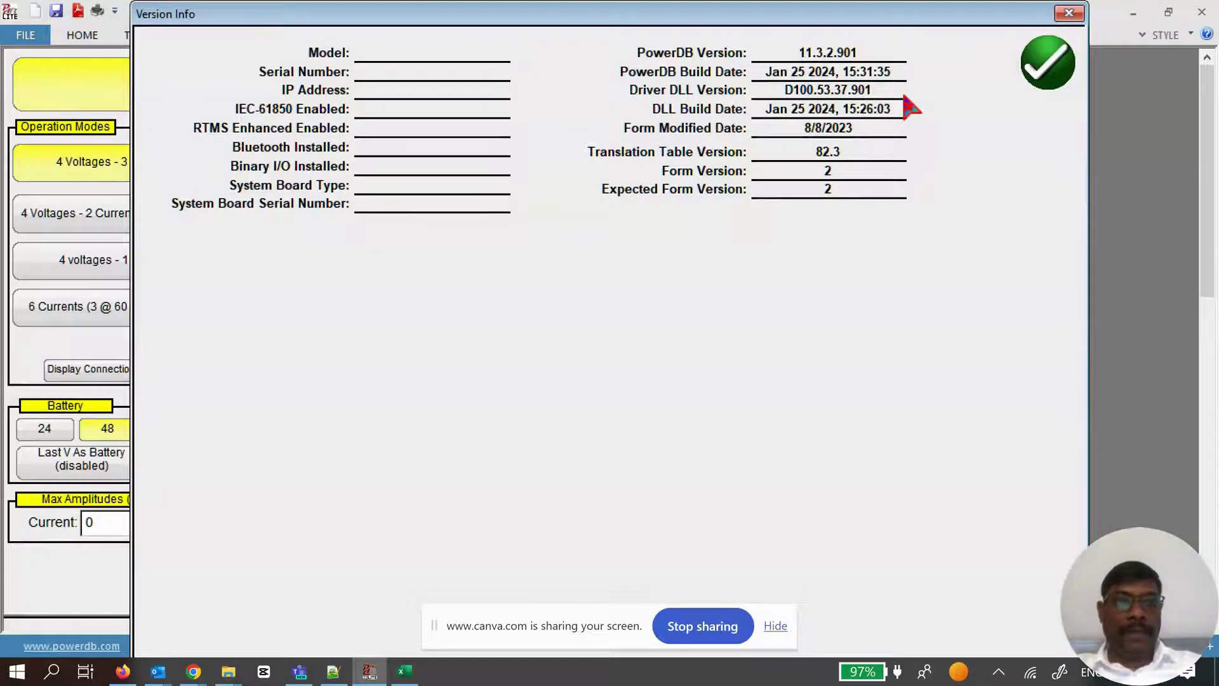
click(1042, 76)
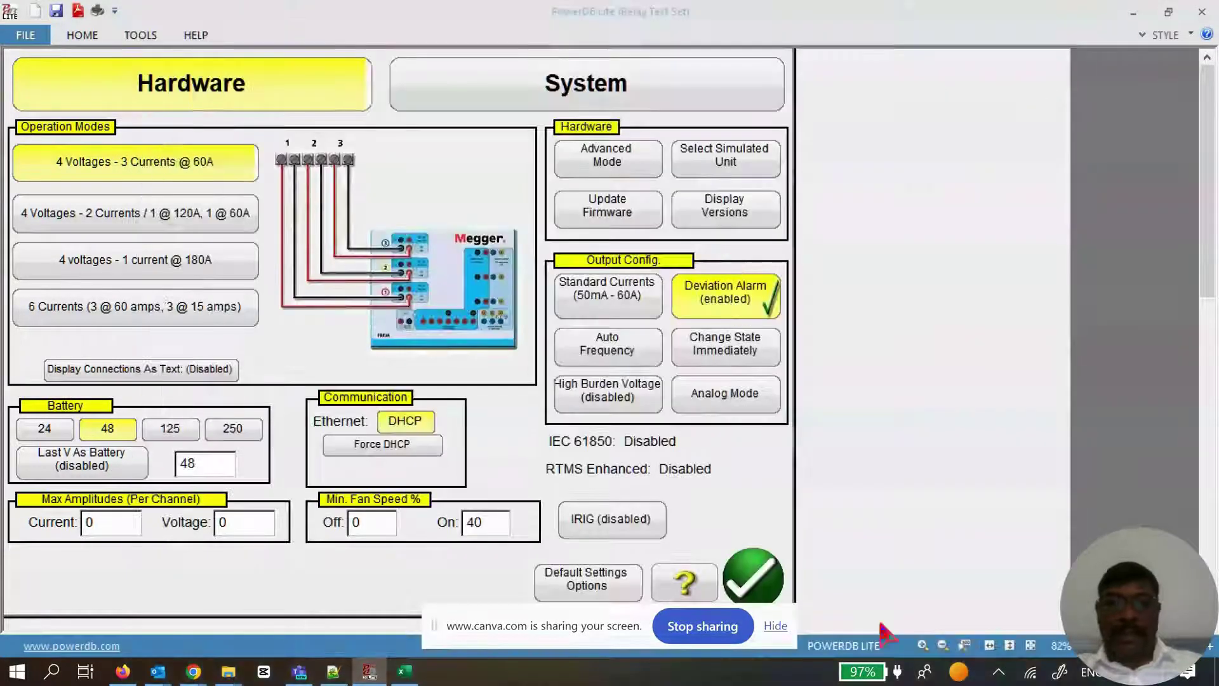
click(776, 587)
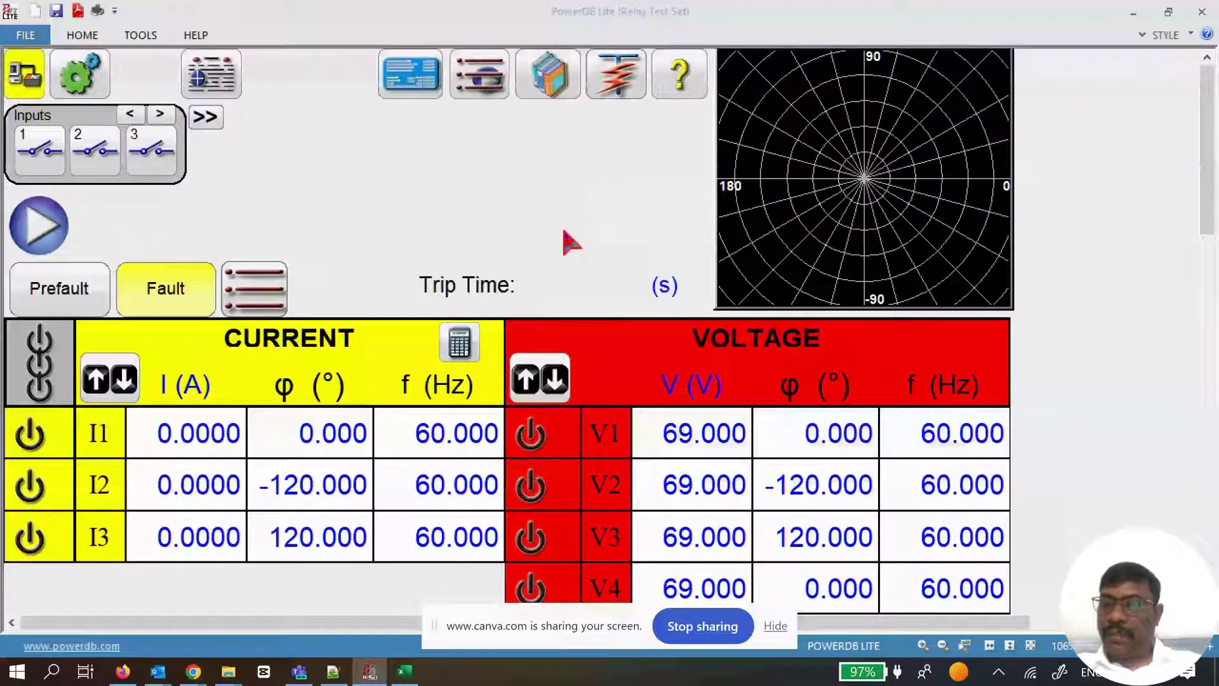
Set the prefault currents I1–I3 to a balanced 1 A and enable outputs I1–I3 and V1–V3
click(70, 307)
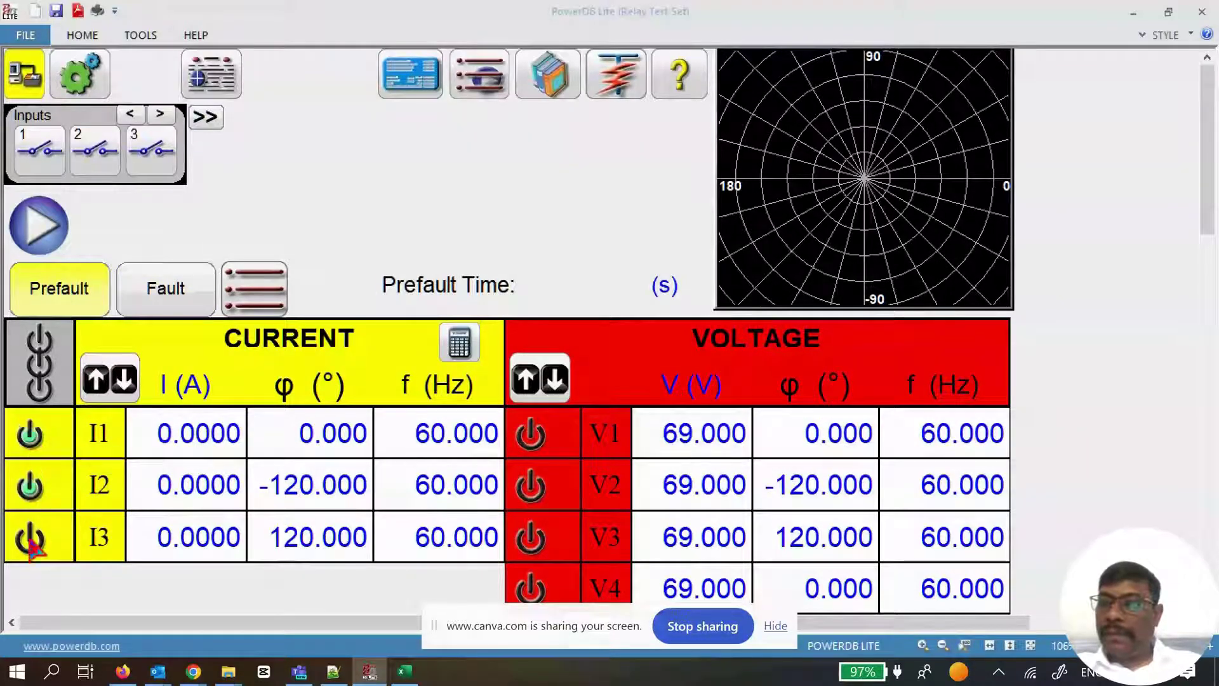
click(199, 434)
click(449, 202)
click(774, 271)
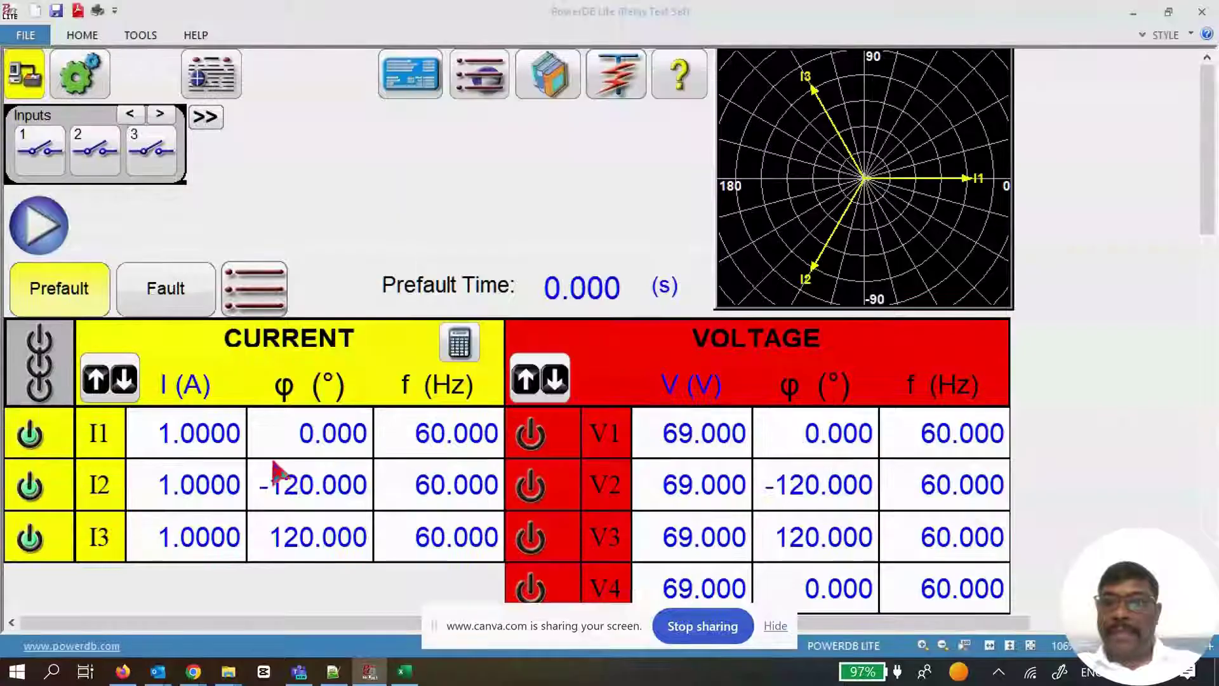
click(533, 488)
click(532, 538)
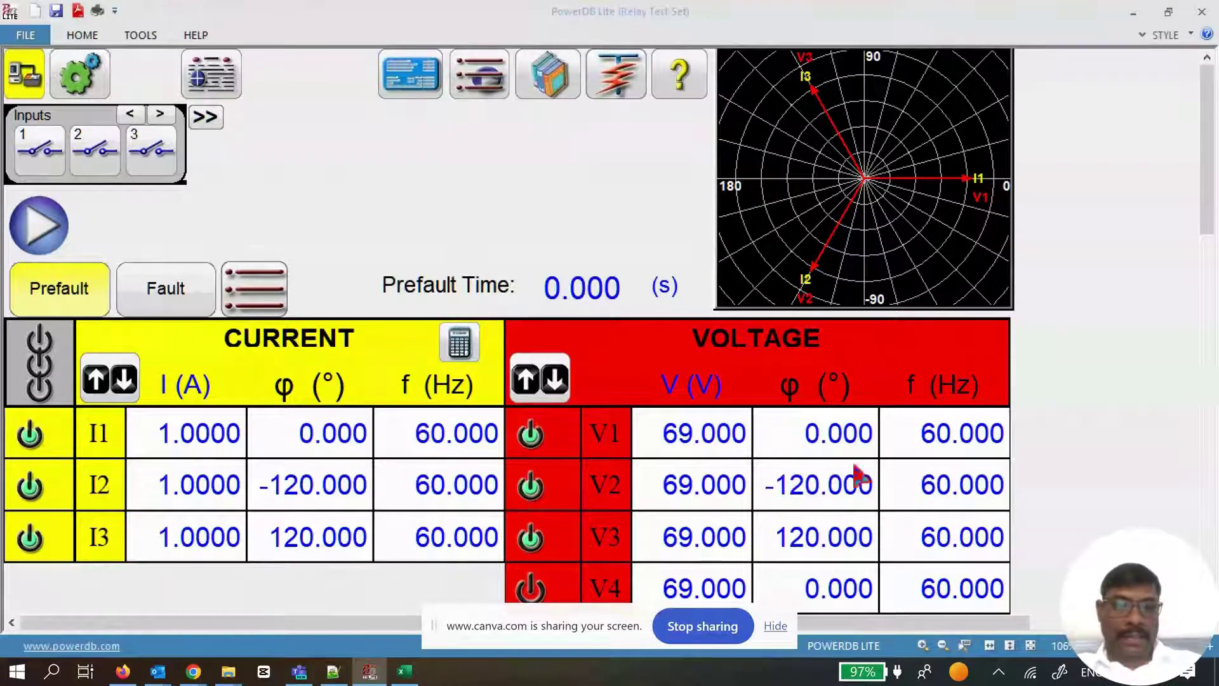
Set the fault-state currents I1, I2 and I3 to 2 A on all three phases
click(167, 289)
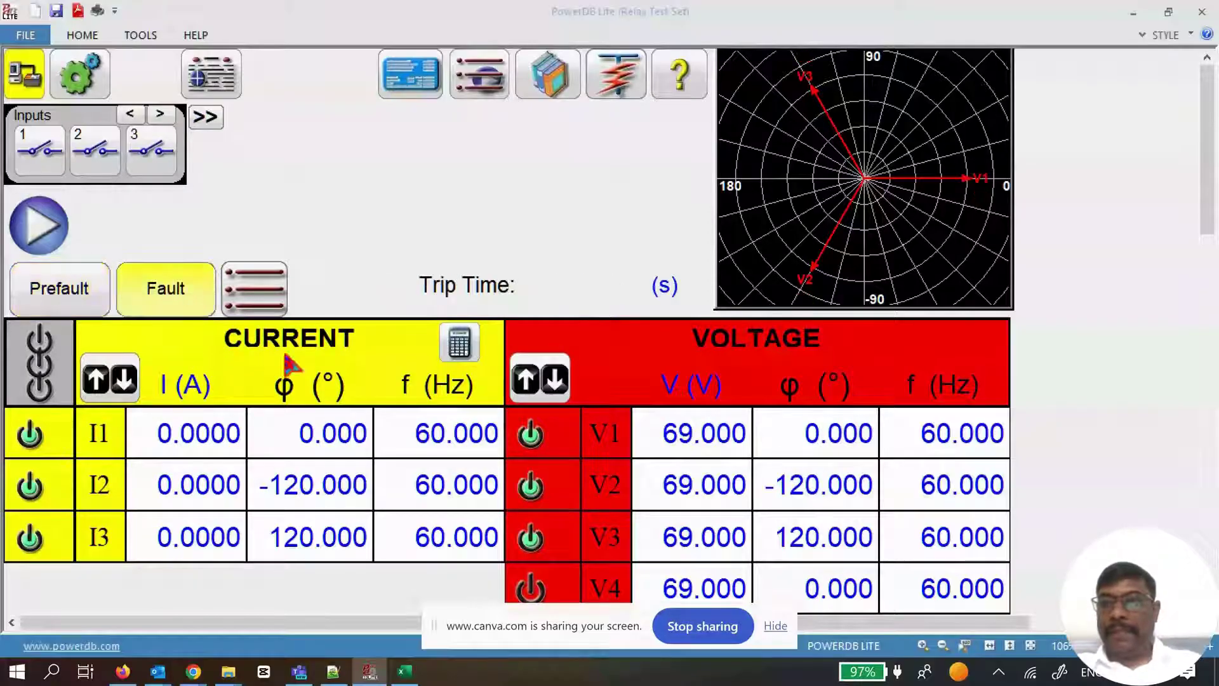
click(212, 438)
click(550, 199)
click(754, 249)
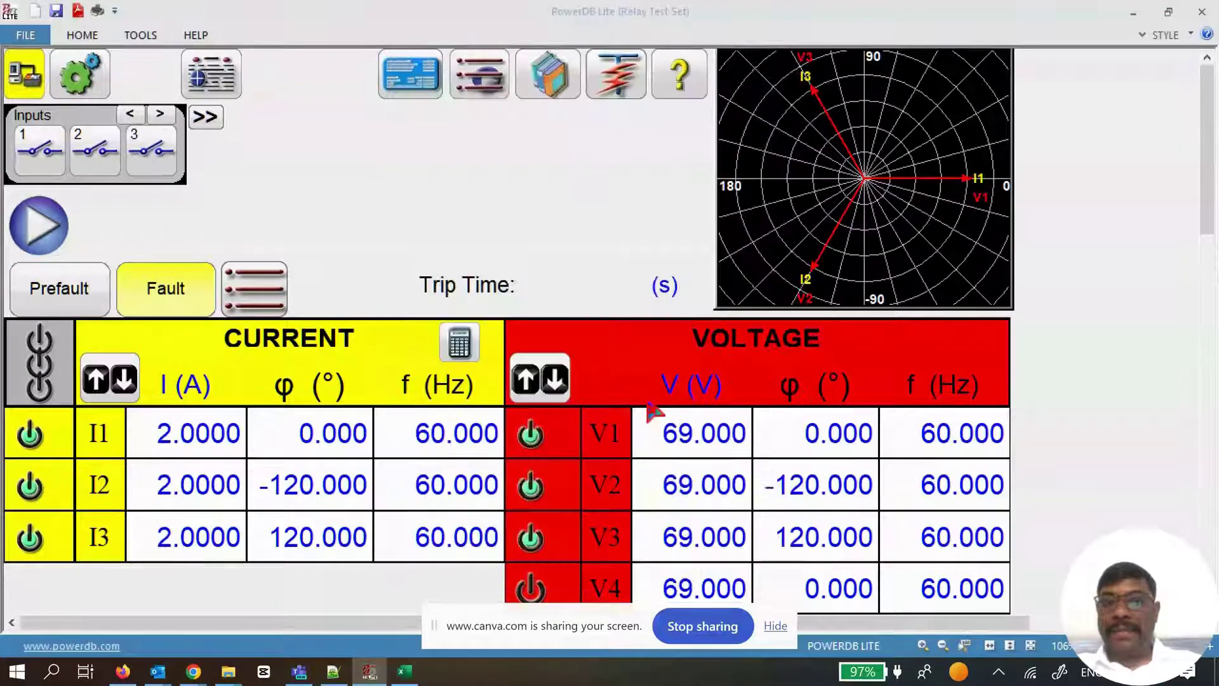
Set the fault-state voltages V1, V2 and V3 to 15 V on all three phases
click(734, 424)
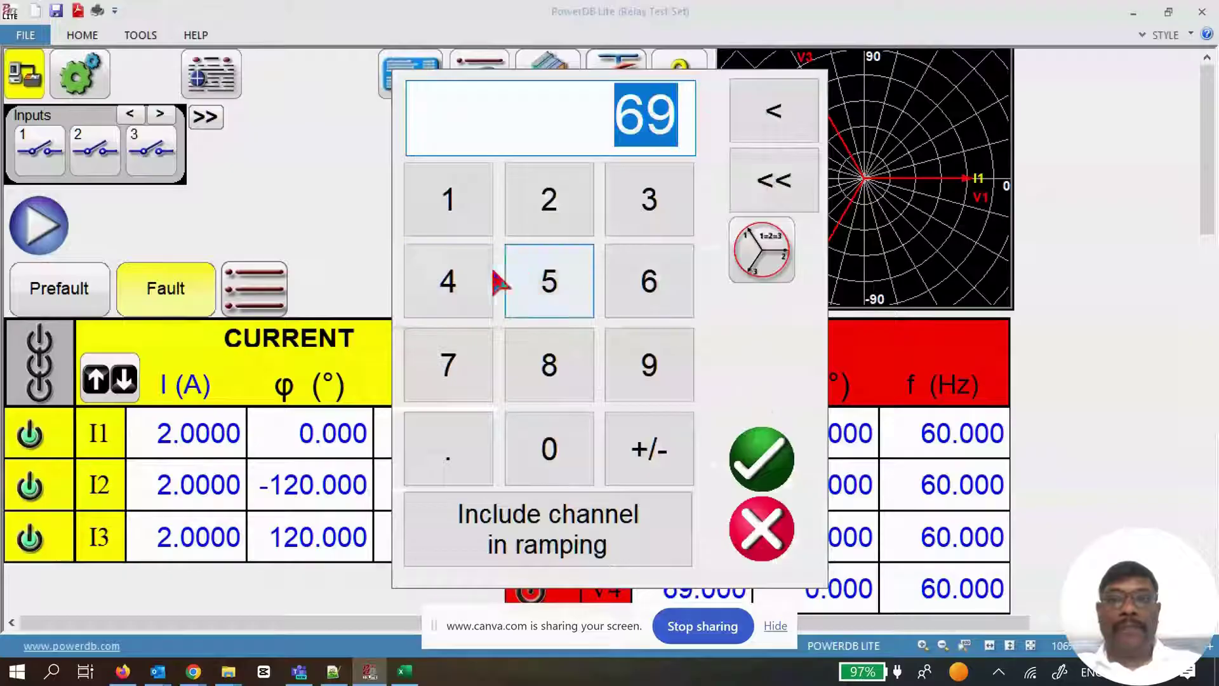
click(470, 222)
click(549, 281)
click(762, 249)
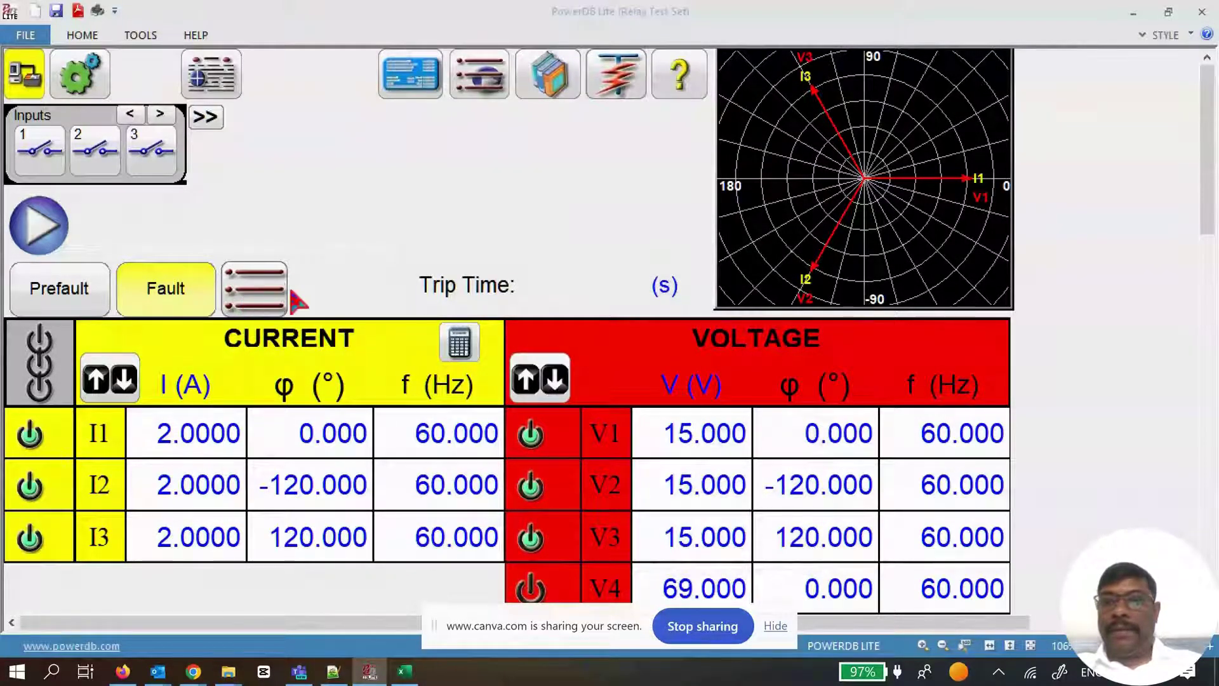
Set the maximum test time to 1 s and run the test from the prefault state
click(252, 298)
click(765, 250)
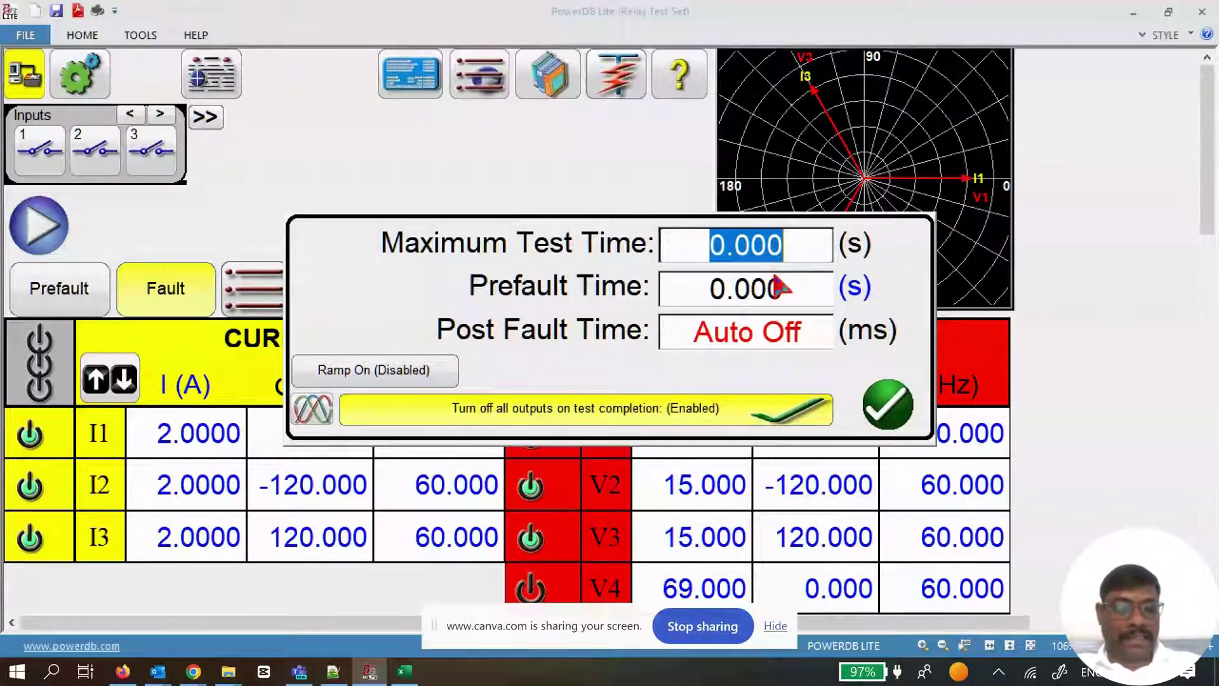
text(1)
click(888, 405)
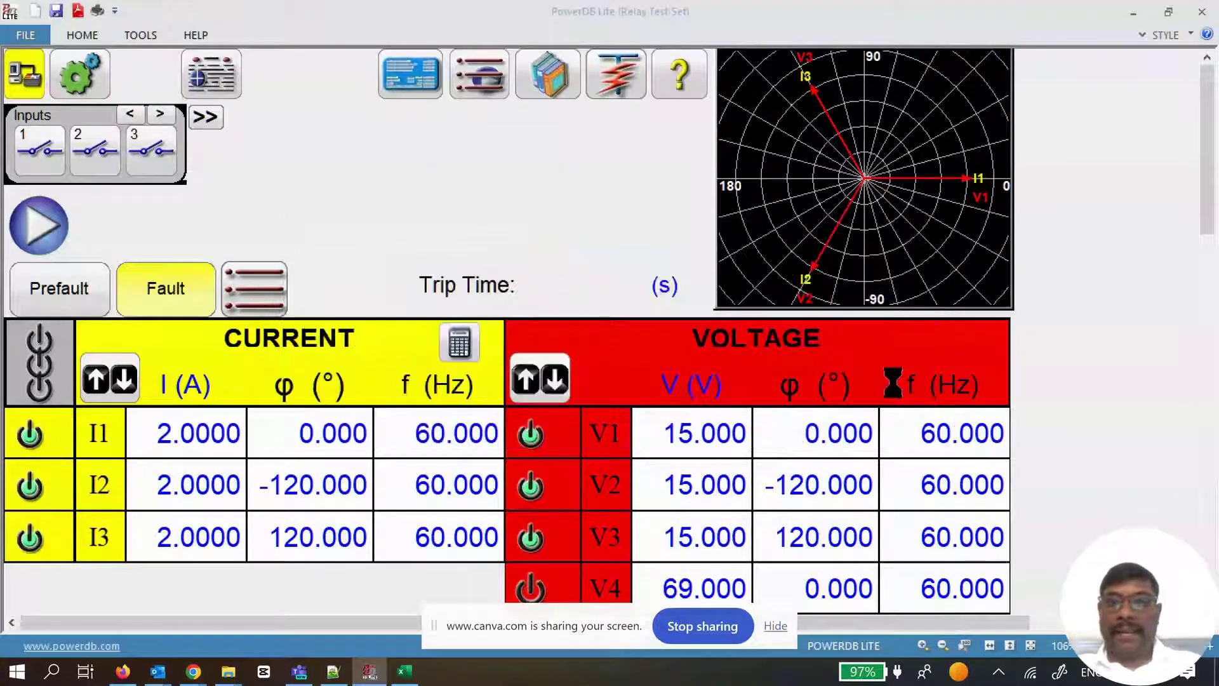
click(76, 297)
click(39, 228)
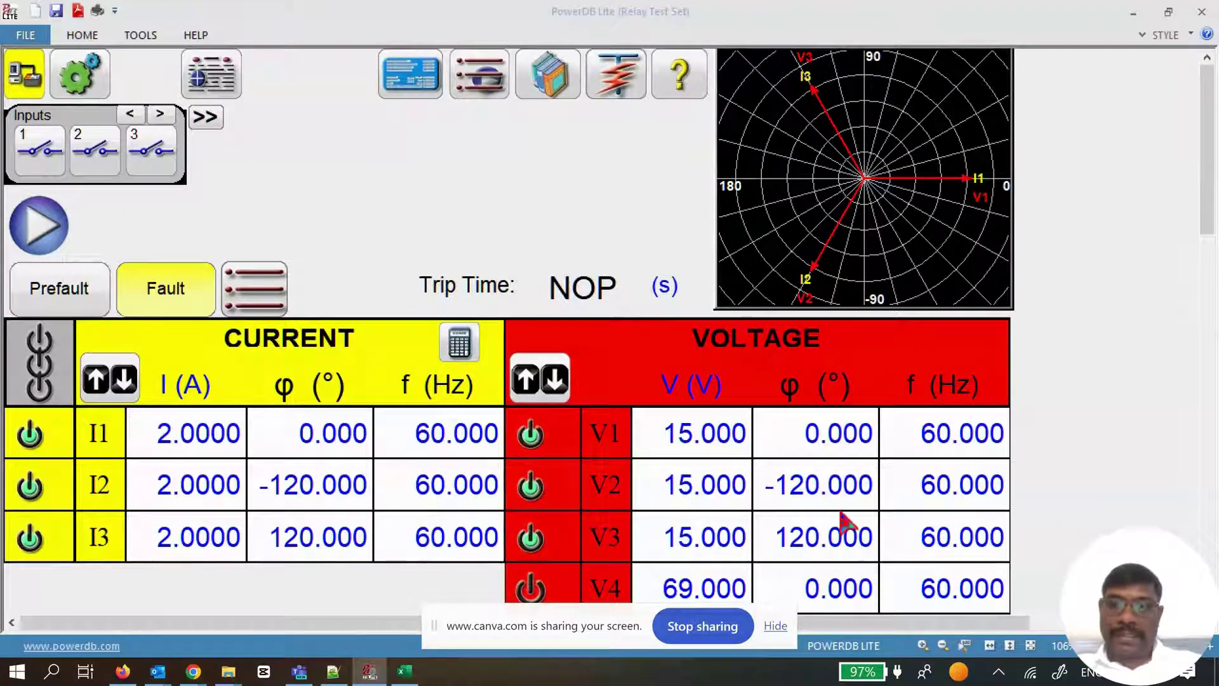
Export the test waveform from the timing settings to Downloads as a COMTRADE file named CFG PFF Test 1 29JAN
click(267, 302)
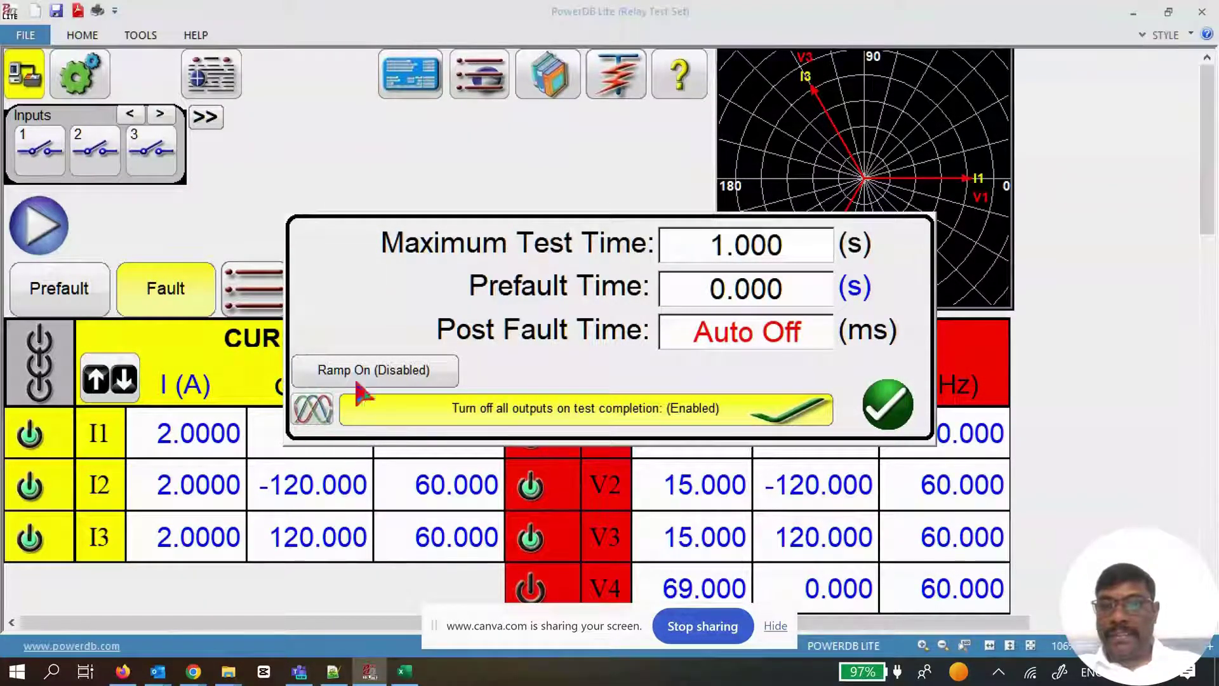
click(312, 411)
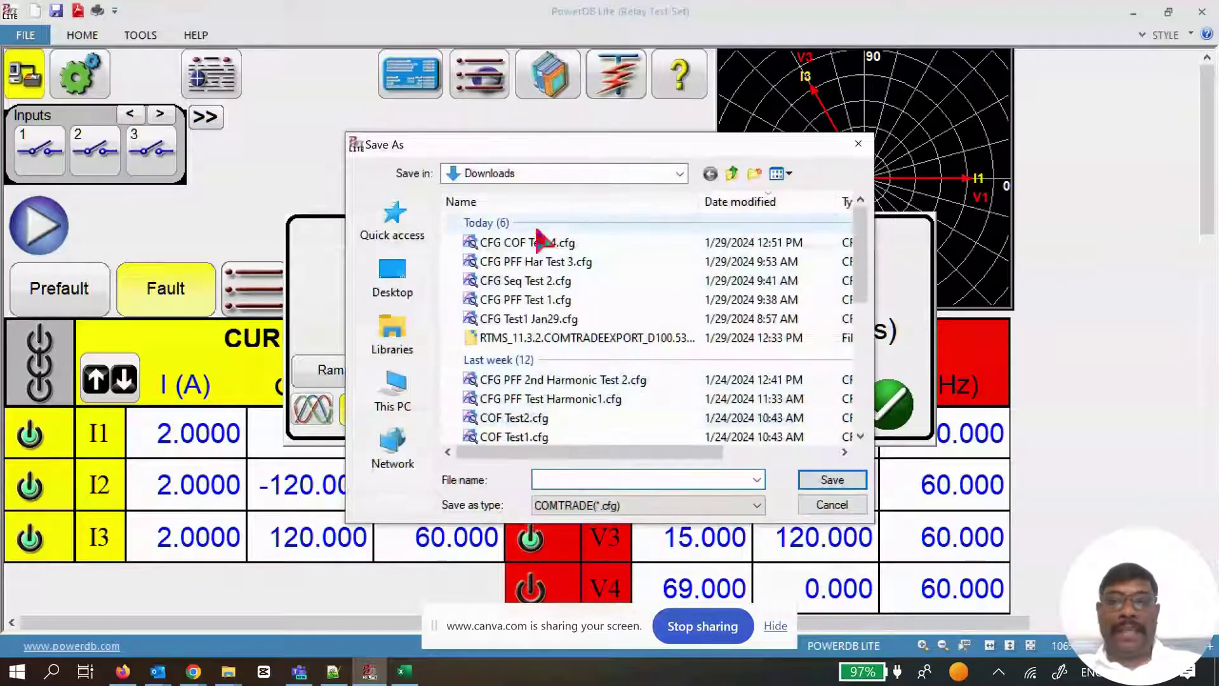
click(613, 506)
click(623, 481)
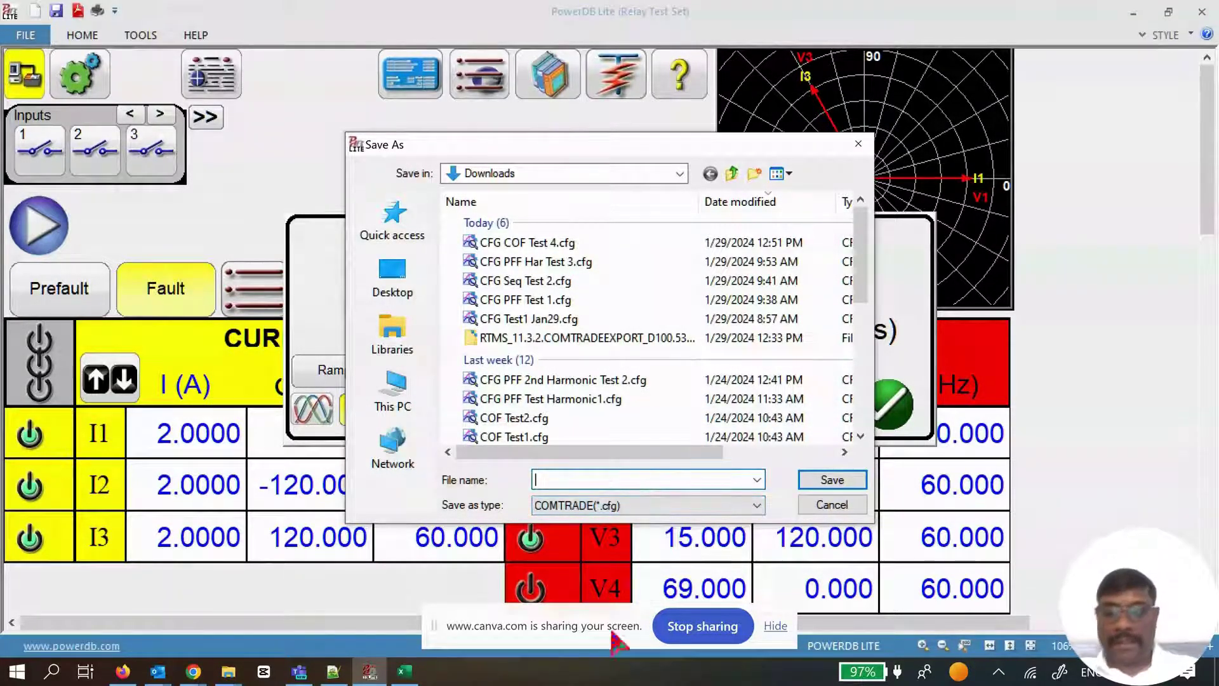
text(CG+)
text(FG)
key(BackSpace)
key(BackSpace)
key(BackSpace)
key(BackSpace)
text(FG Test )
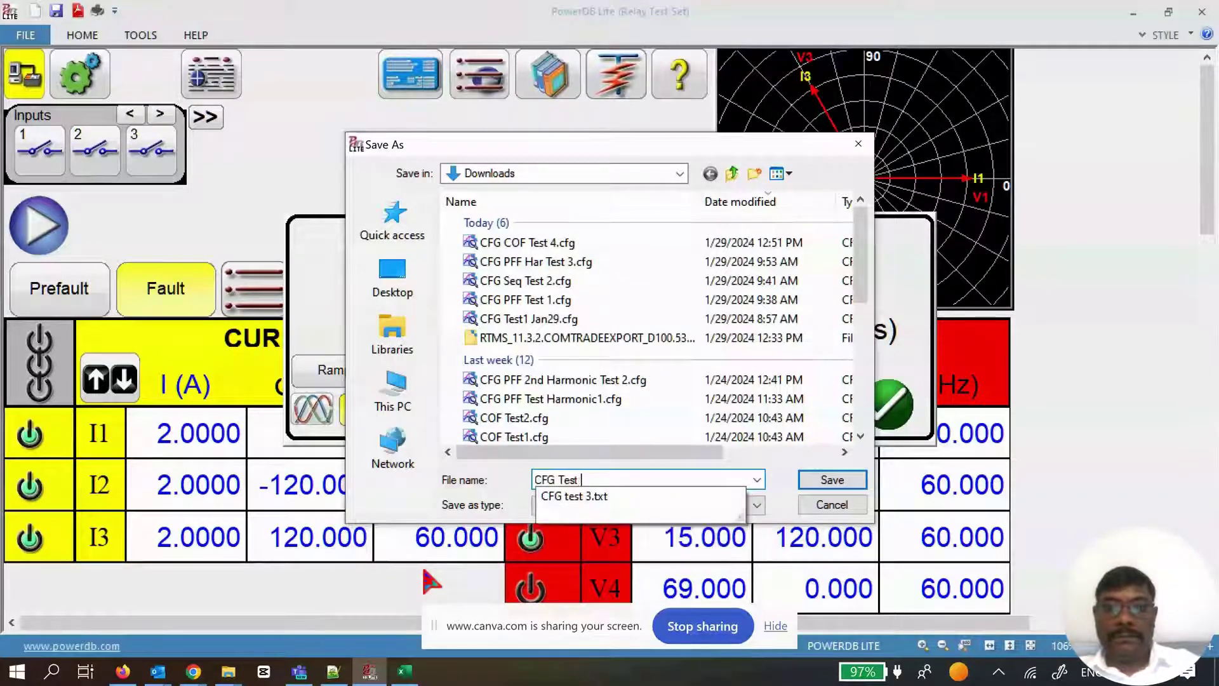
text(1 29JAN)
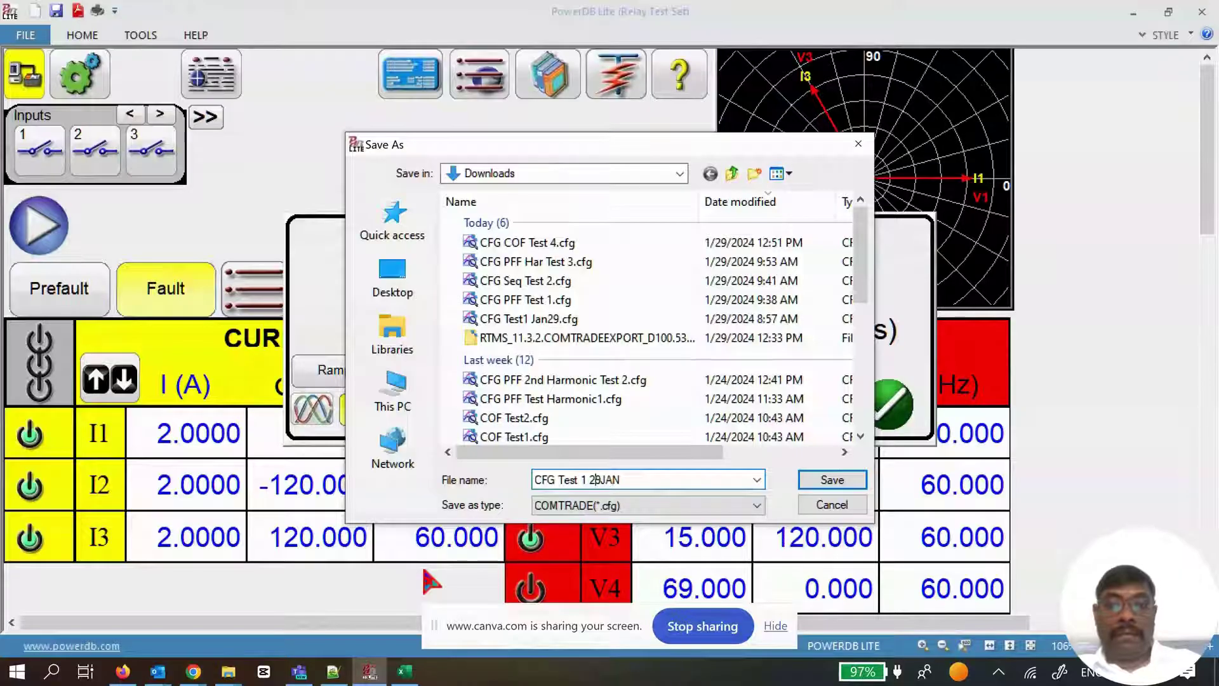
text(PFF)
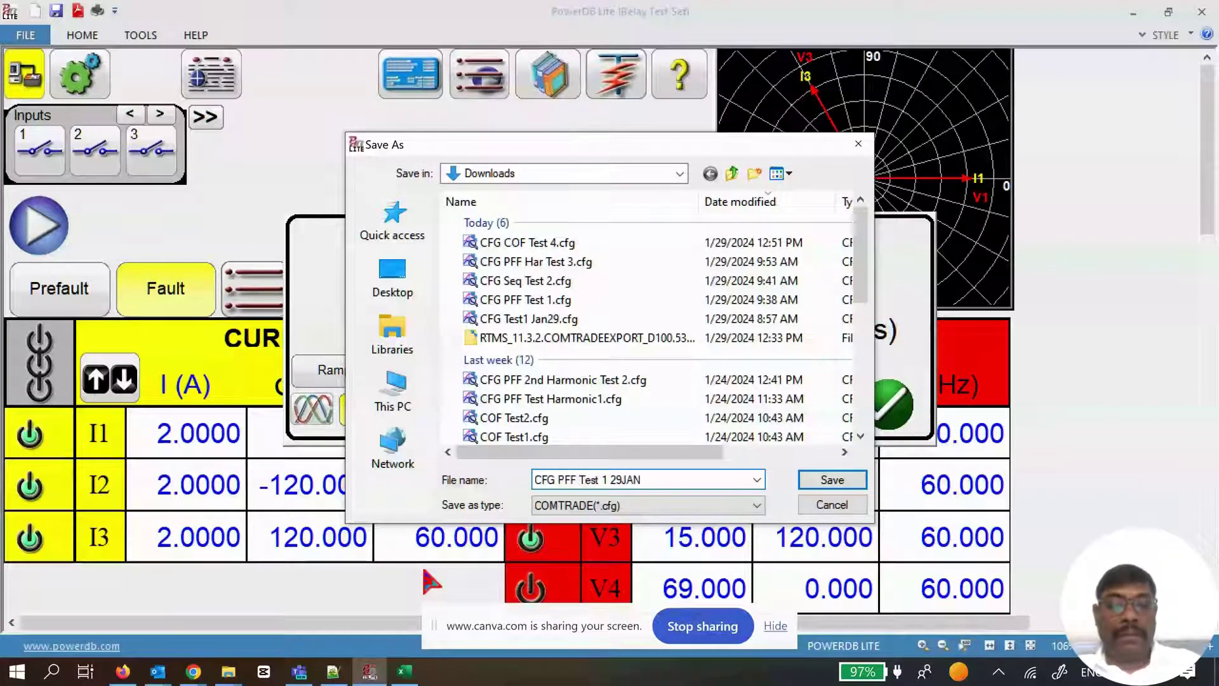
key(Return)
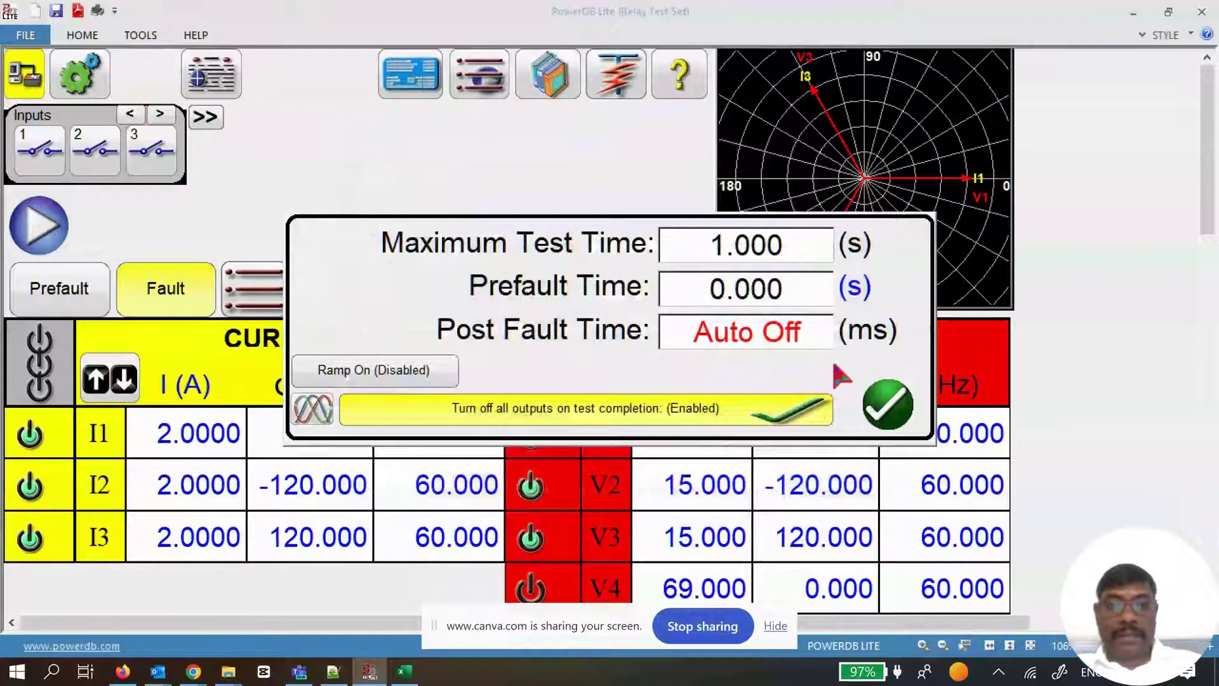
click(888, 406)
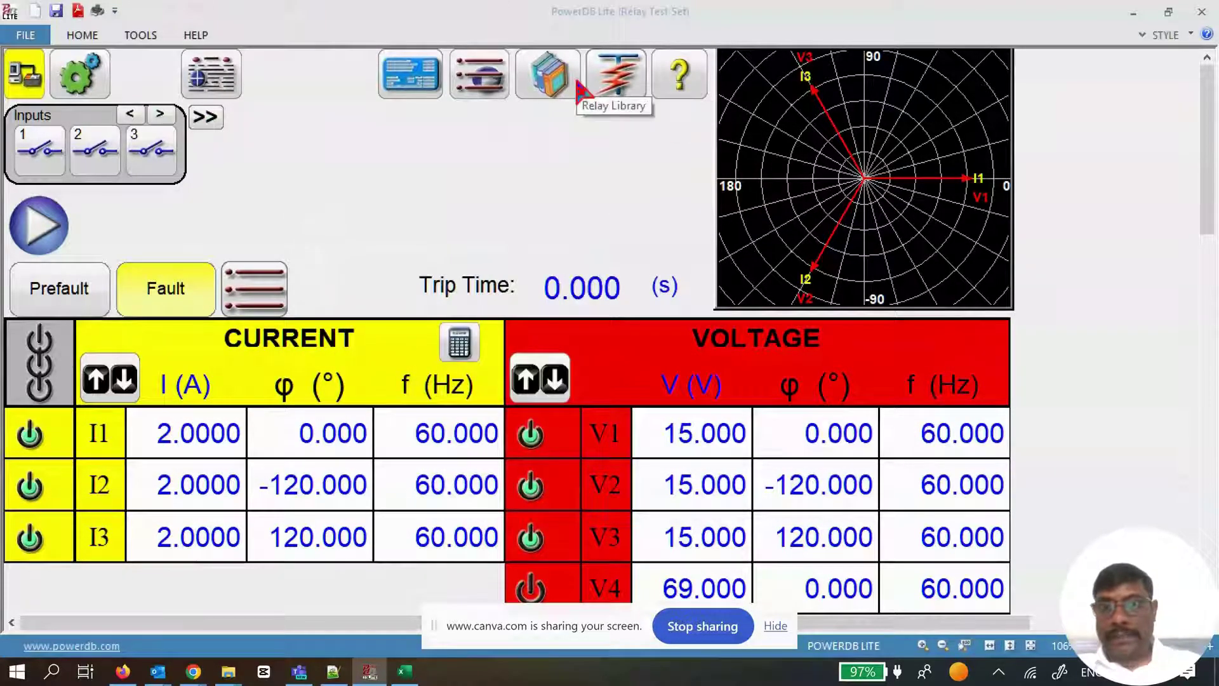
Load CFG PFF Test 1 29JAN.cfg into the COMTRADE test and assign 1 as the first digital channel
click(520, 94)
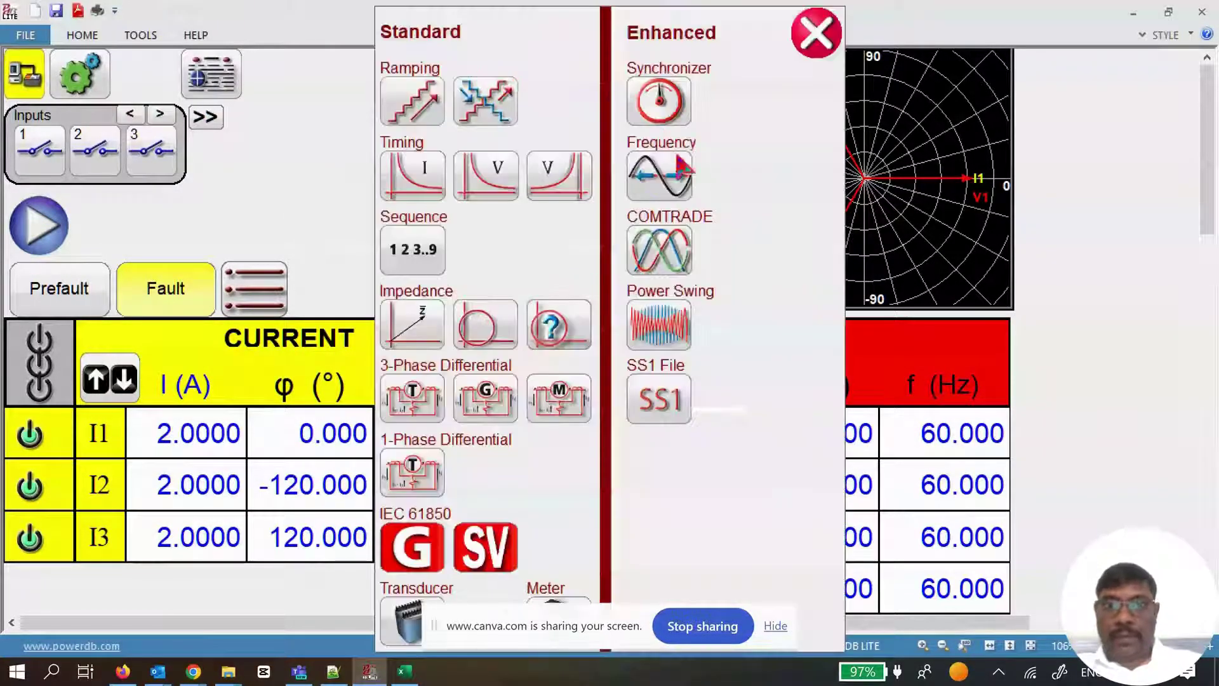
click(671, 253)
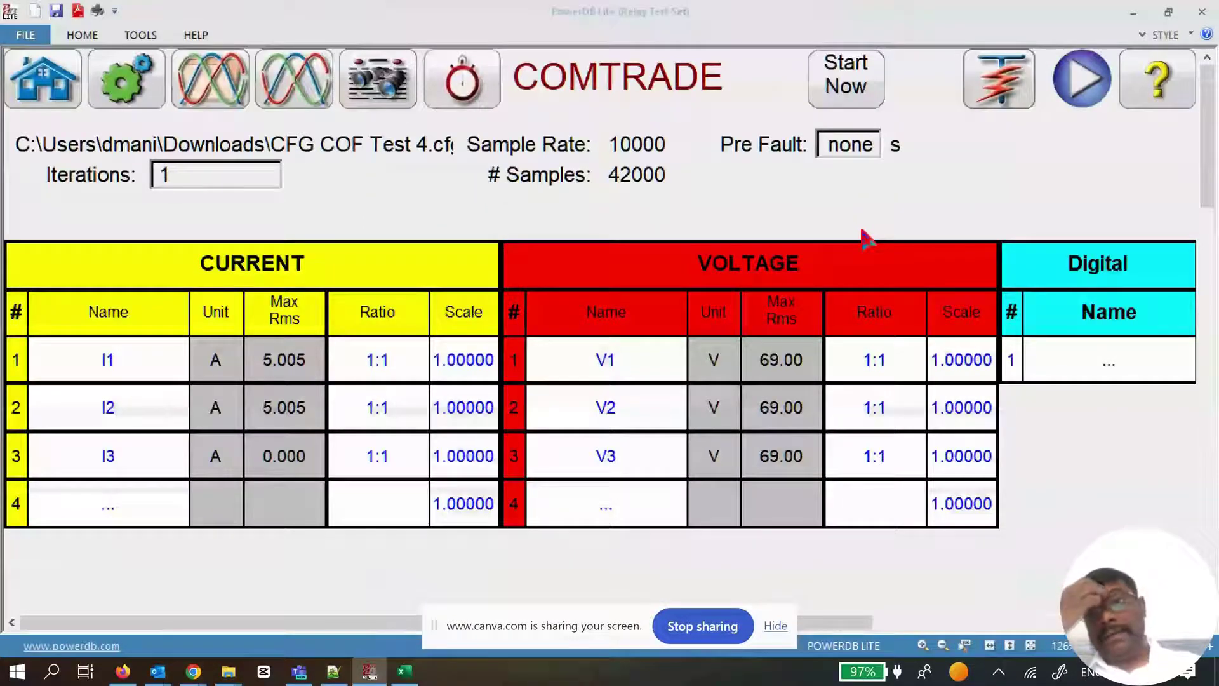
click(203, 98)
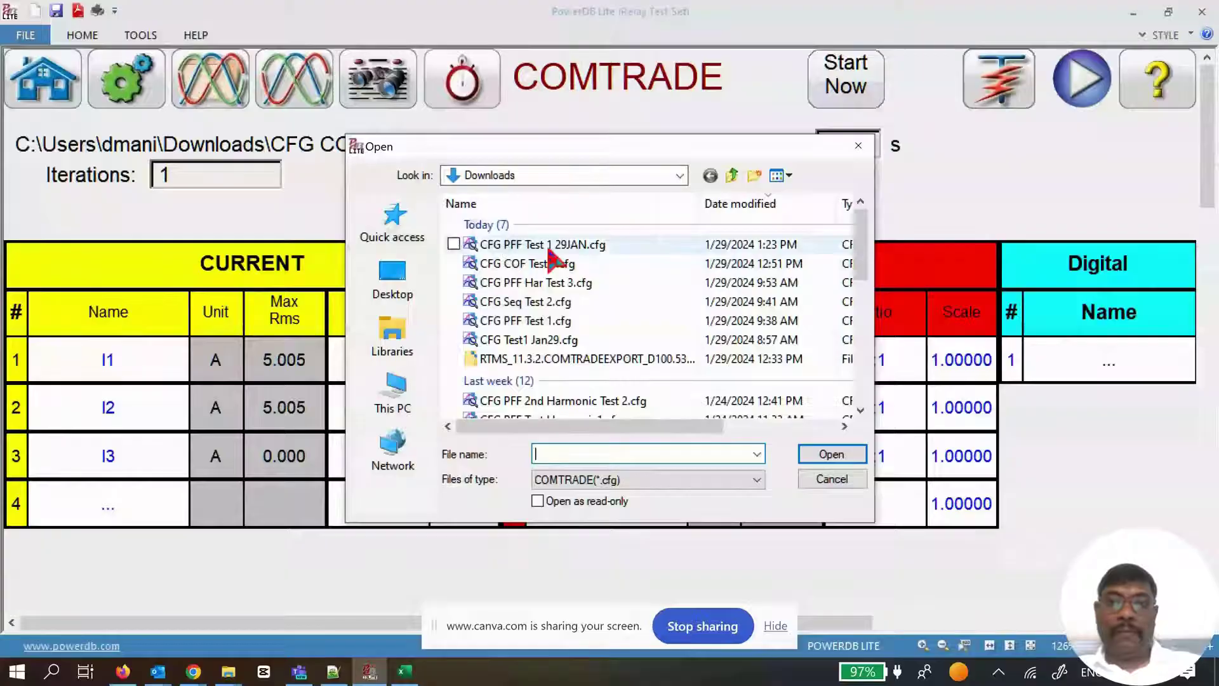
click(505, 252)
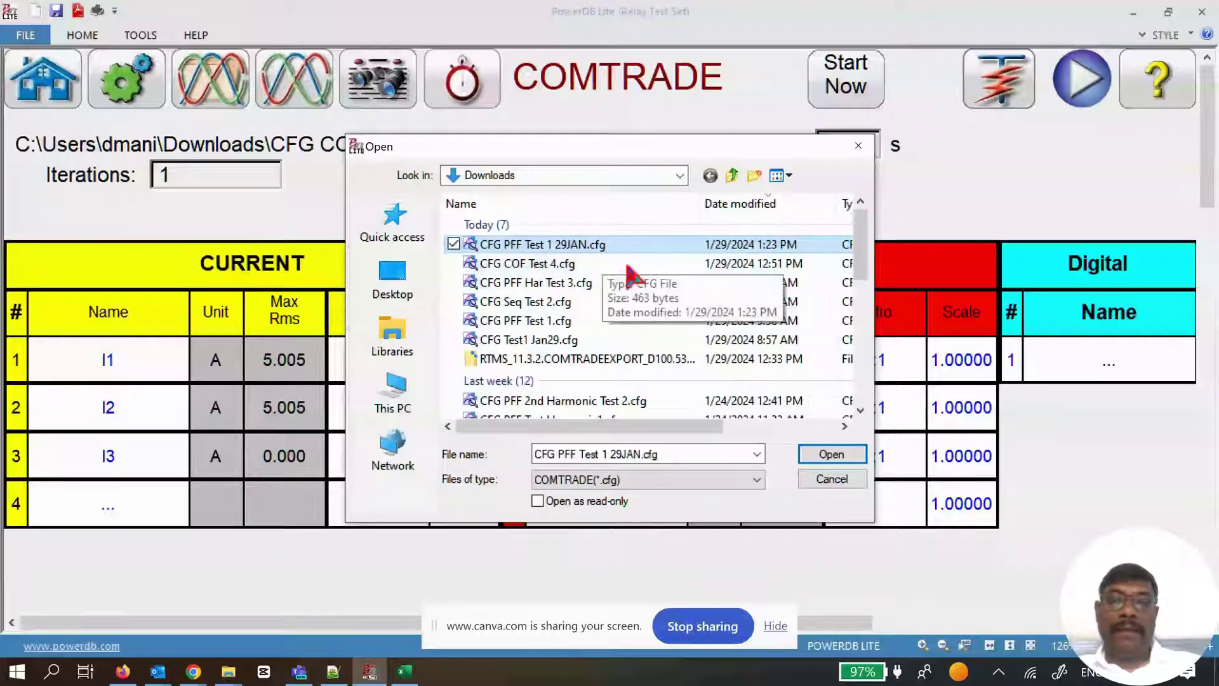
click(826, 454)
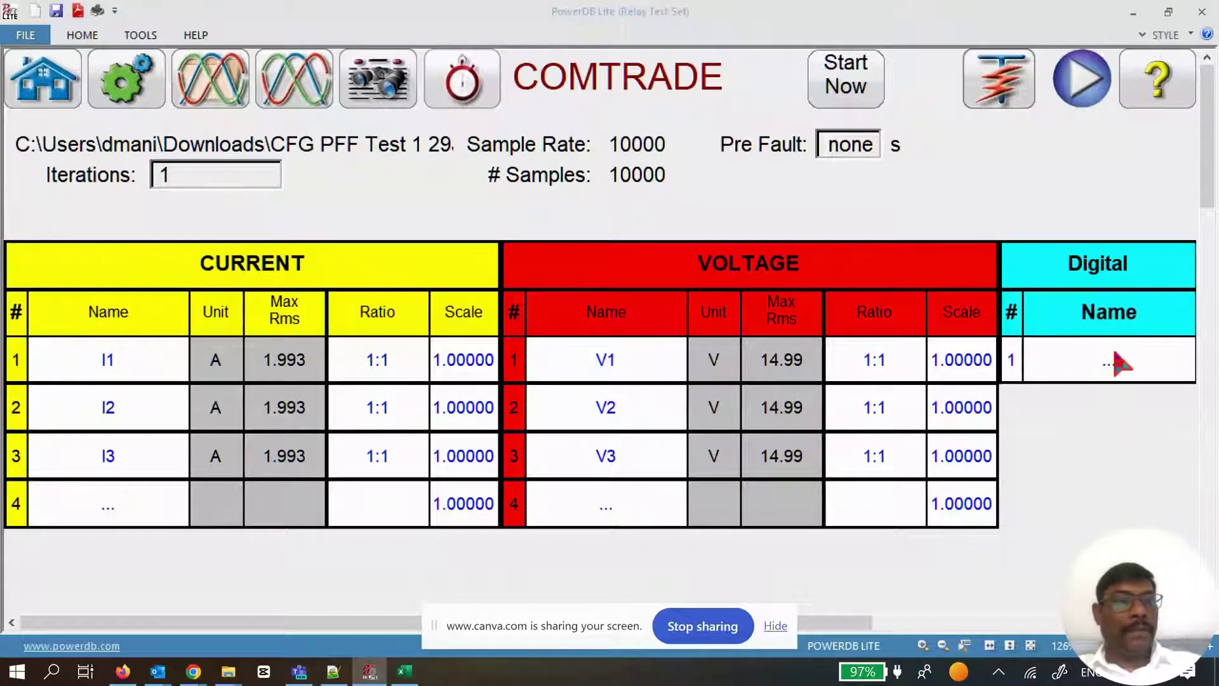
click(1108, 315)
click(1125, 167)
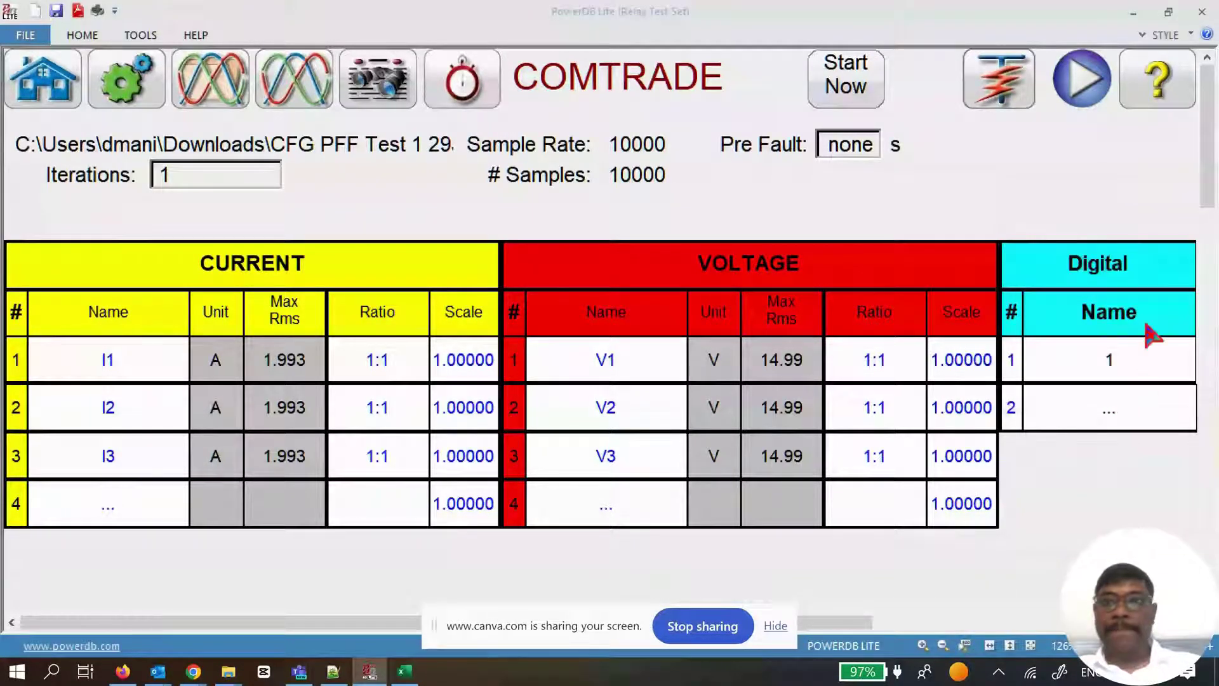
Examine the loaded voltage and current waveforms zoomed in, restore the full time range, and return to the main test screen
click(296, 94)
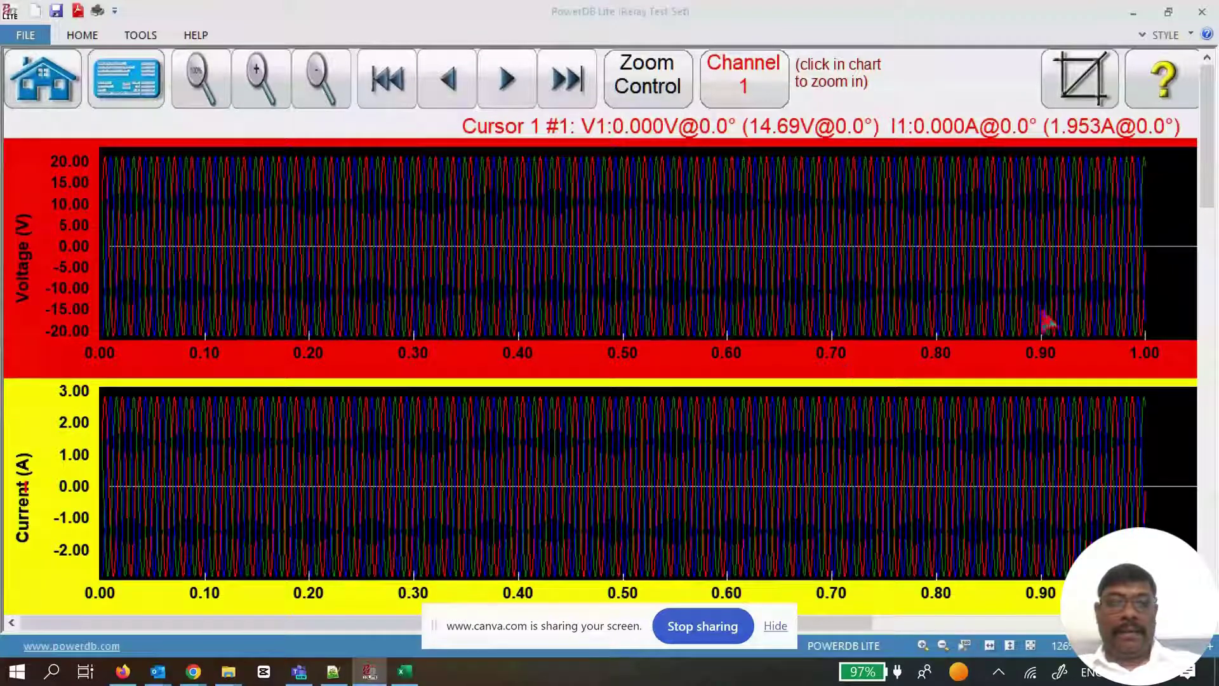
click(730, 260)
click(834, 292)
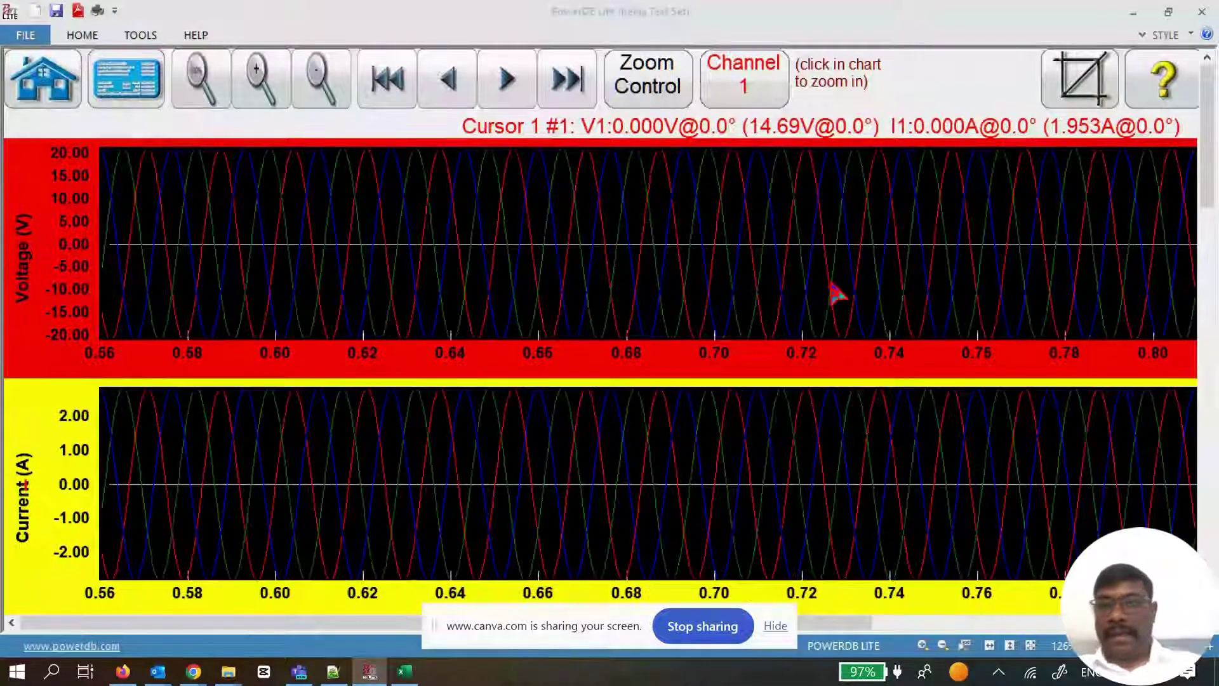
click(403, 270)
click(724, 292)
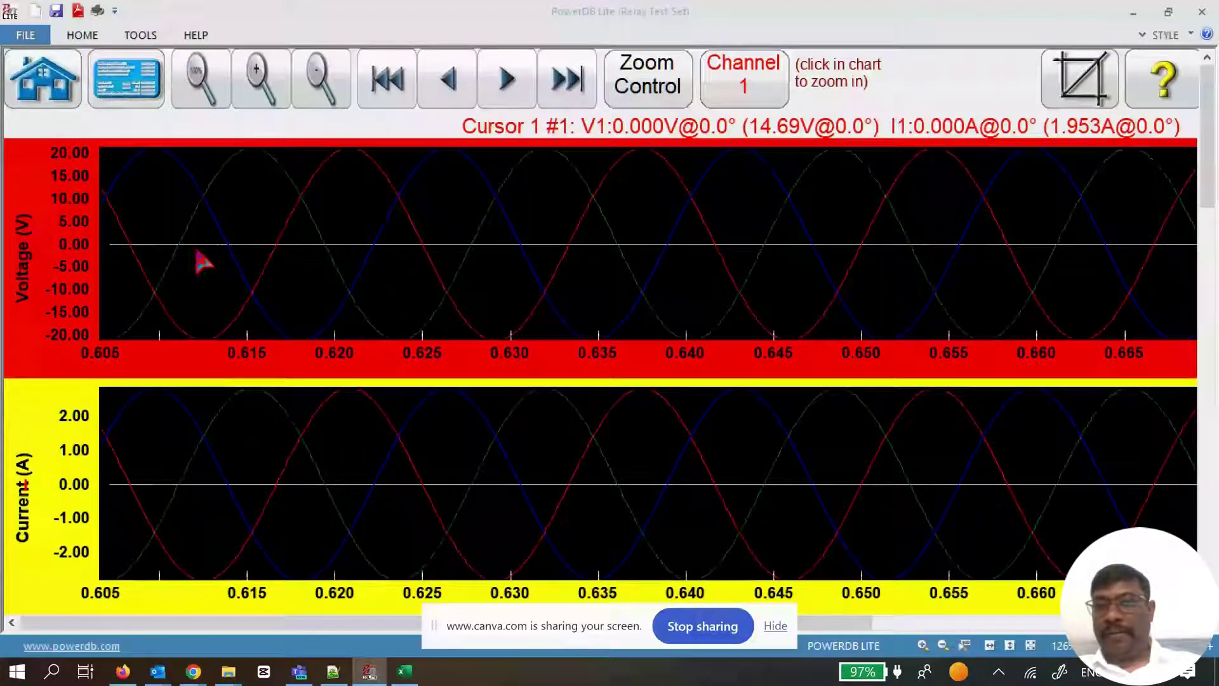
scroll(263, 625, right, 1)
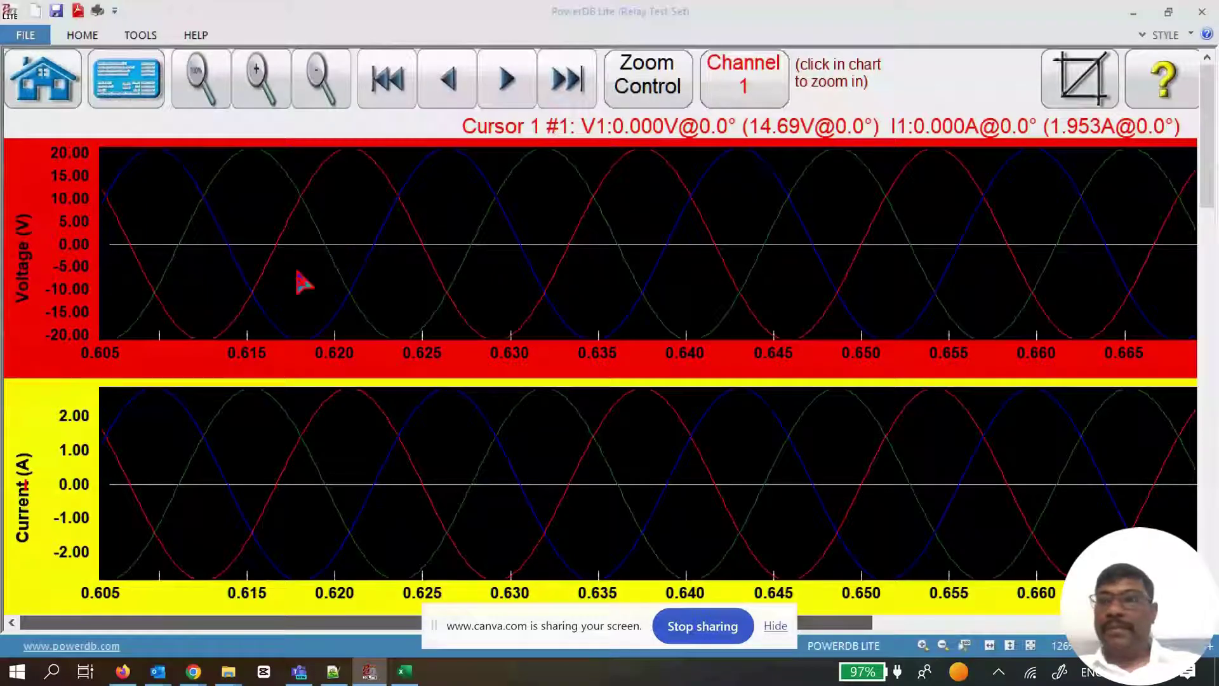
click(199, 90)
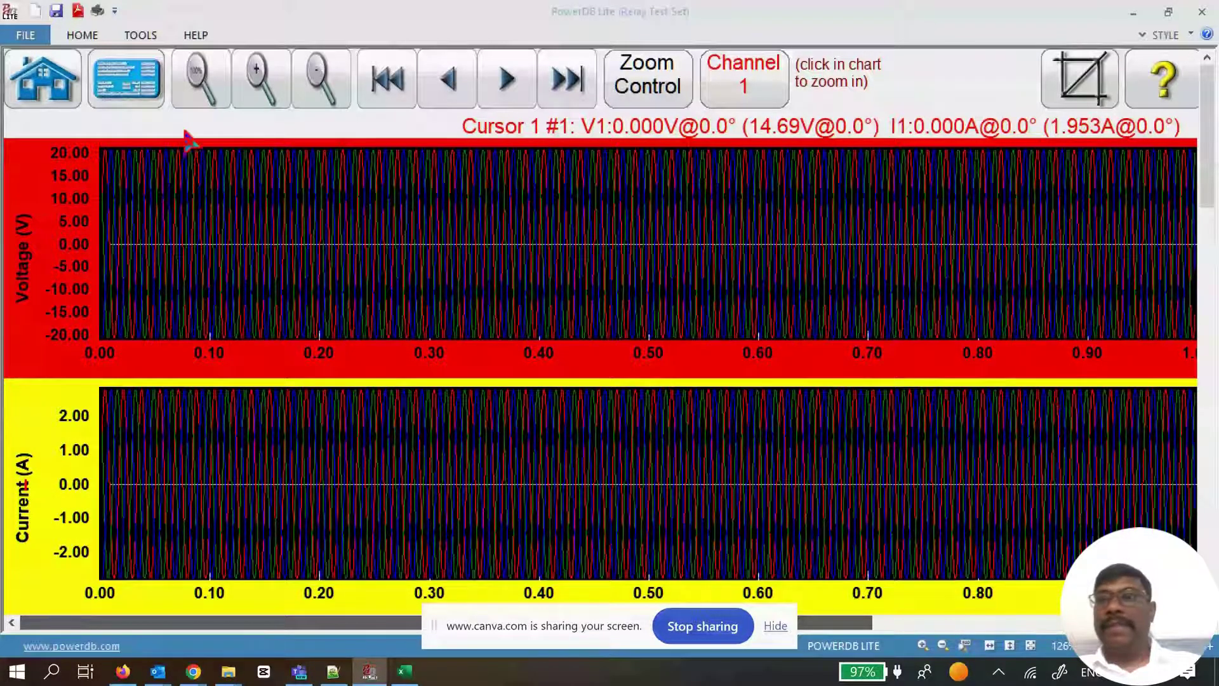
click(75, 89)
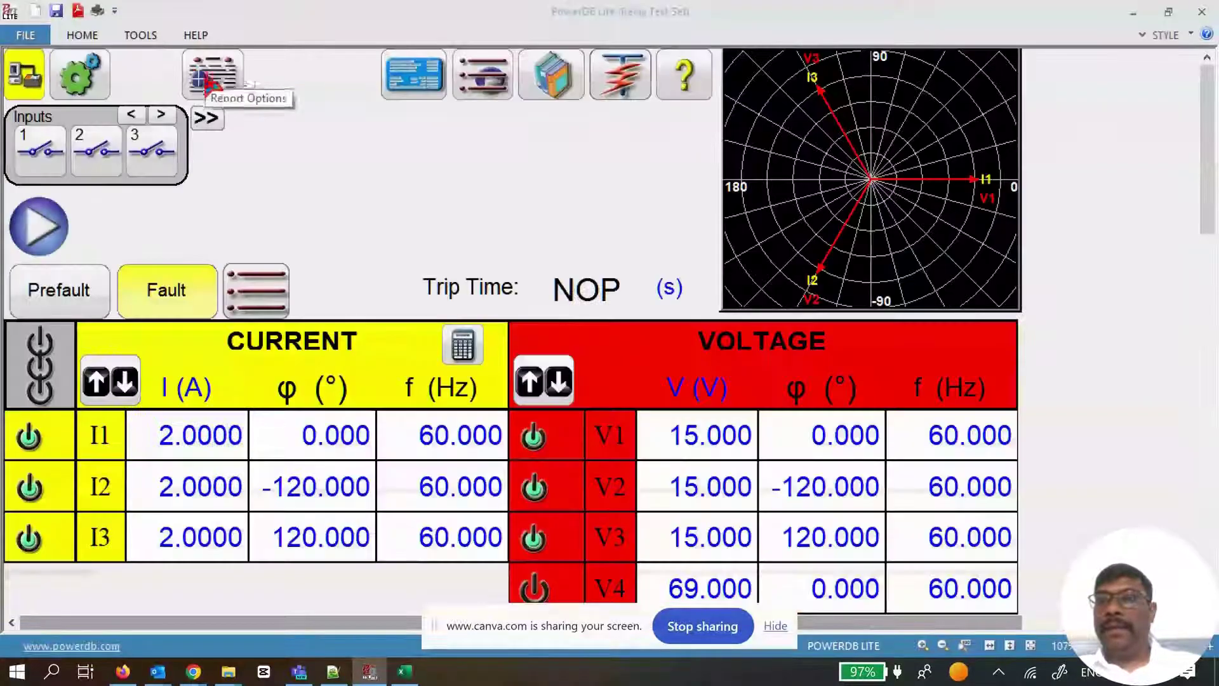
Set the prefault time of the prefault state to 2 s
click(60, 291)
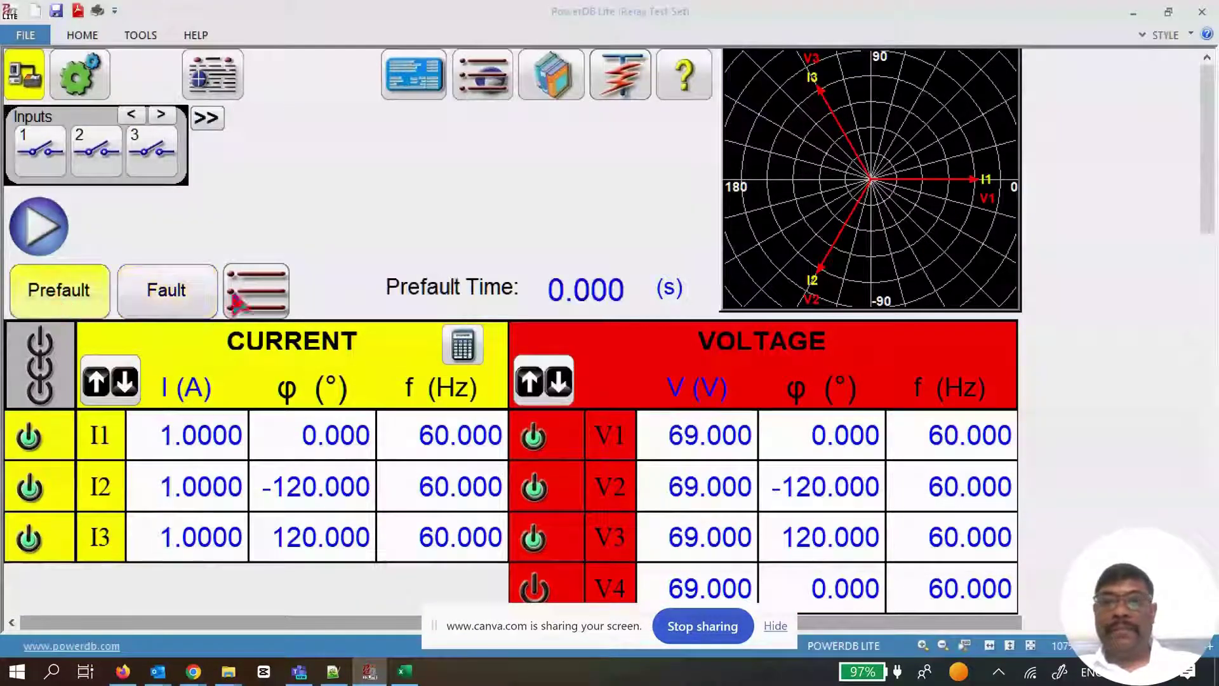
click(567, 297)
click(549, 200)
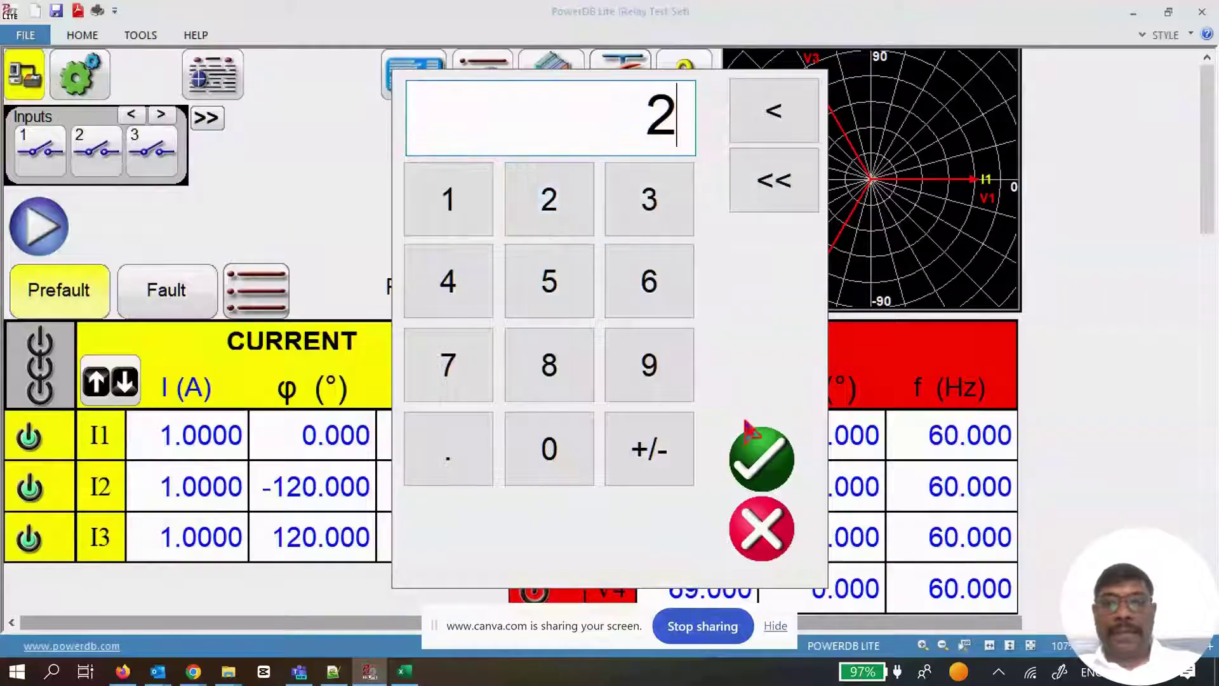
click(759, 462)
Disable the maximum test time by setting it to 0 in the fault state's timing settings
click(184, 298)
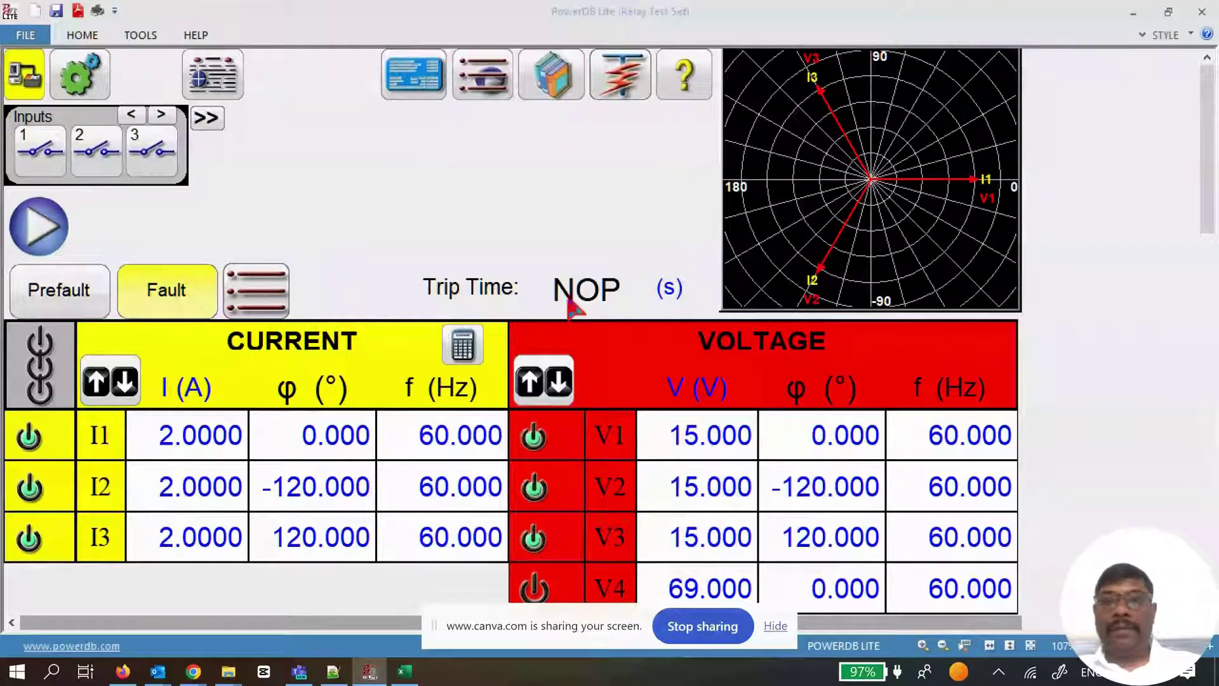
click(251, 289)
click(693, 252)
text(0)
click(817, 303)
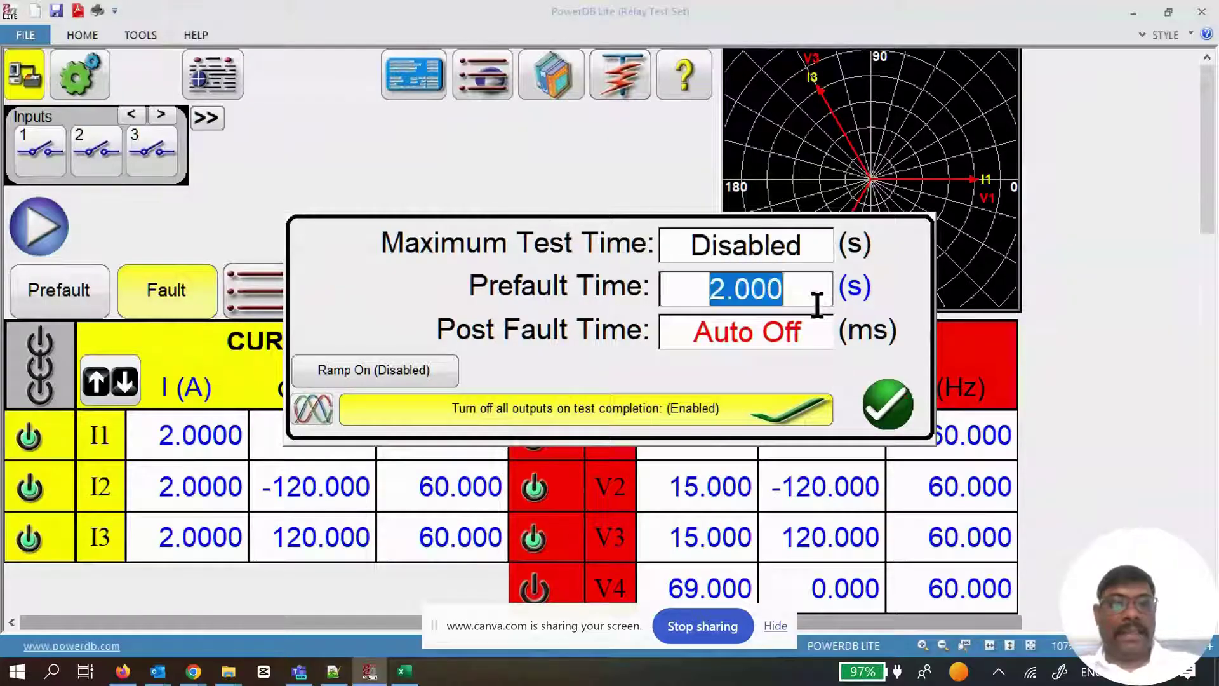
click(887, 407)
Run the test from the prefault state and simulate the relay contact during the fault to end it
click(64, 293)
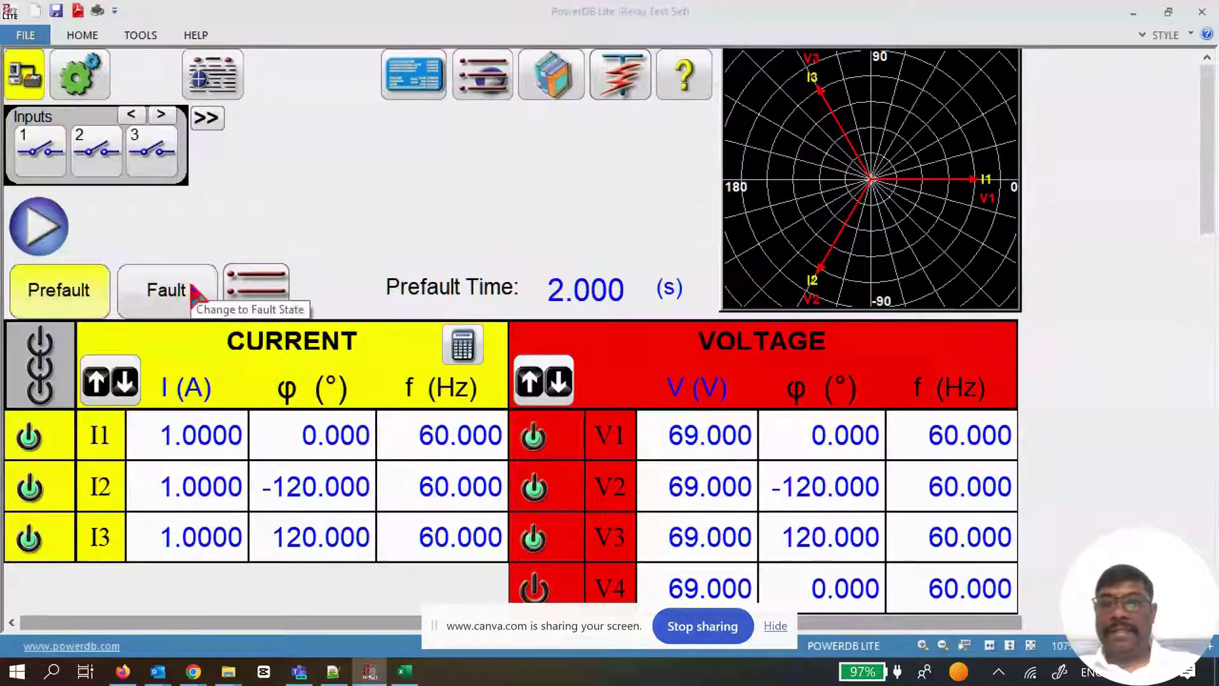
click(197, 293)
click(45, 288)
click(43, 235)
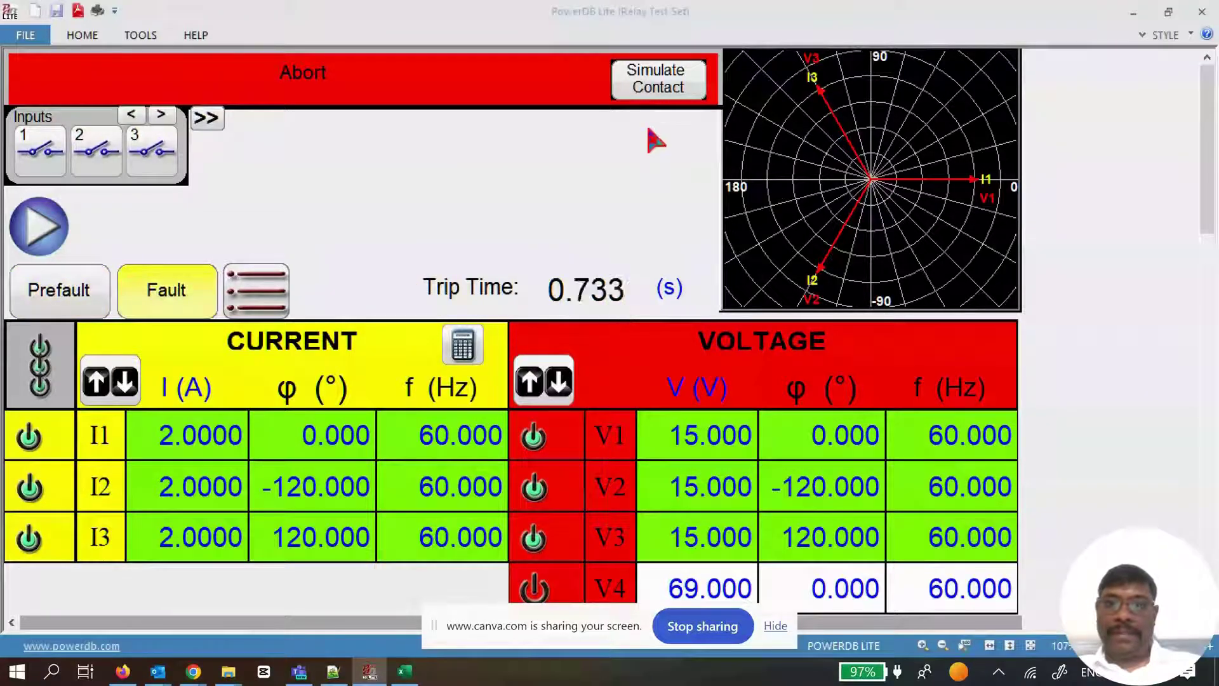
click(652, 89)
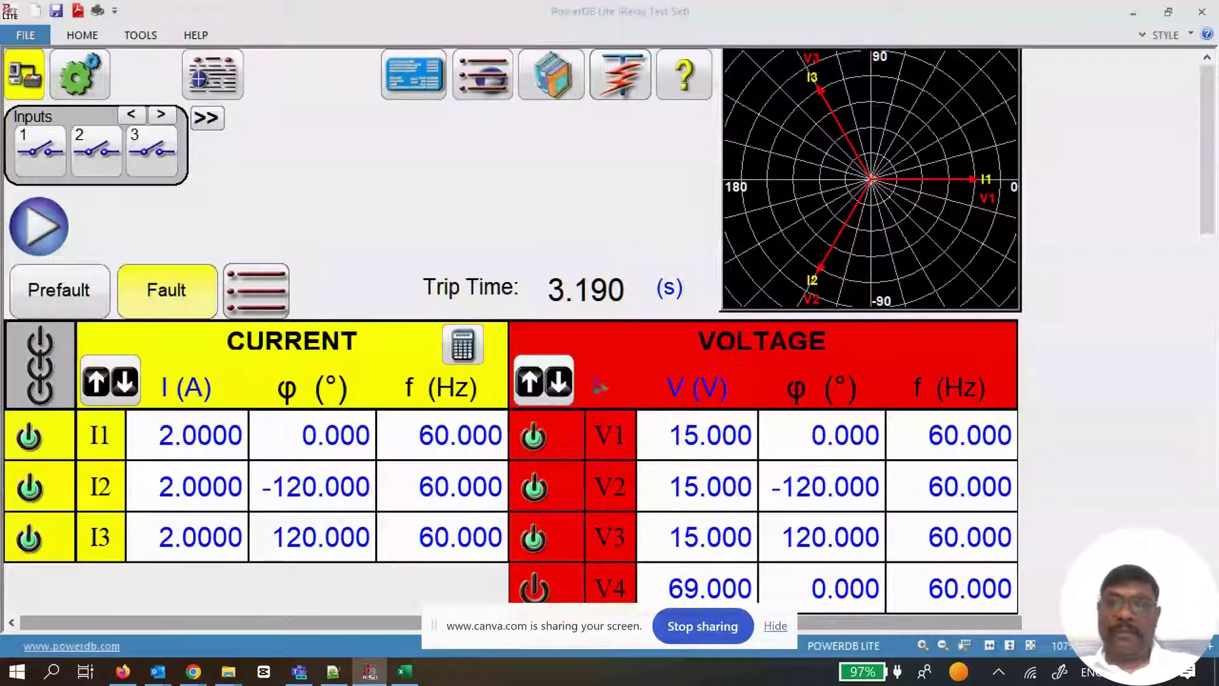
Export the test waveform from the timing settings to Downloads as a COMTRADE file named CFG PFF Test 2 29JAN
click(261, 291)
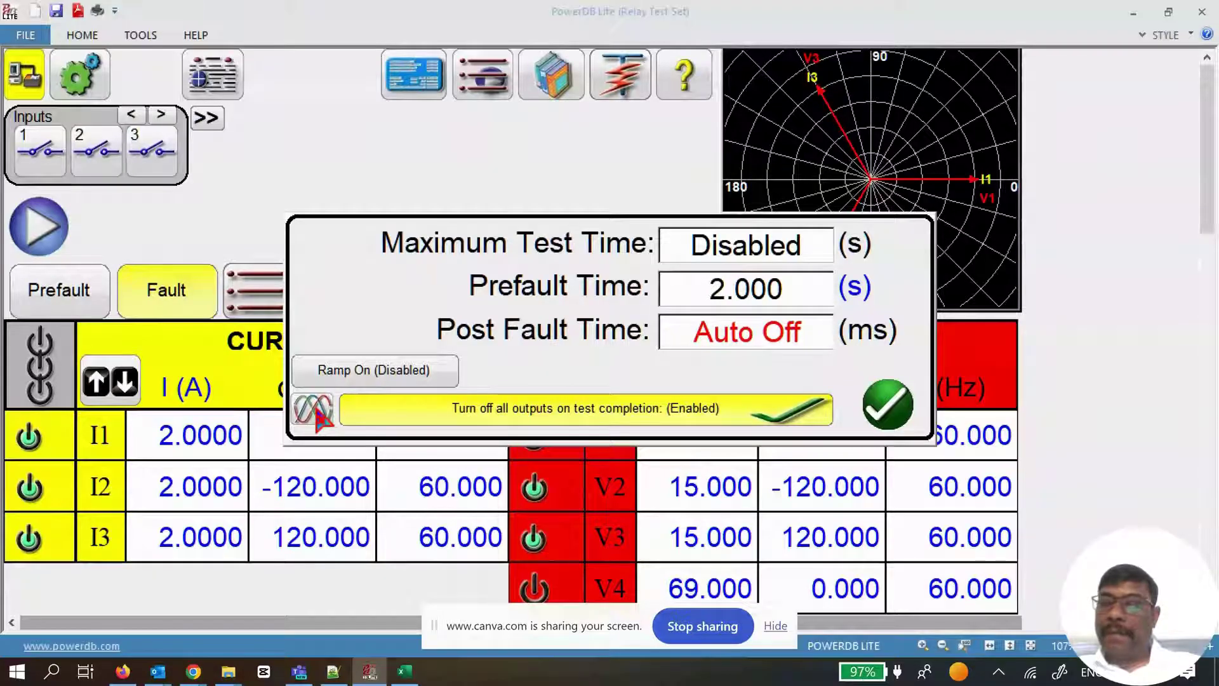
click(315, 410)
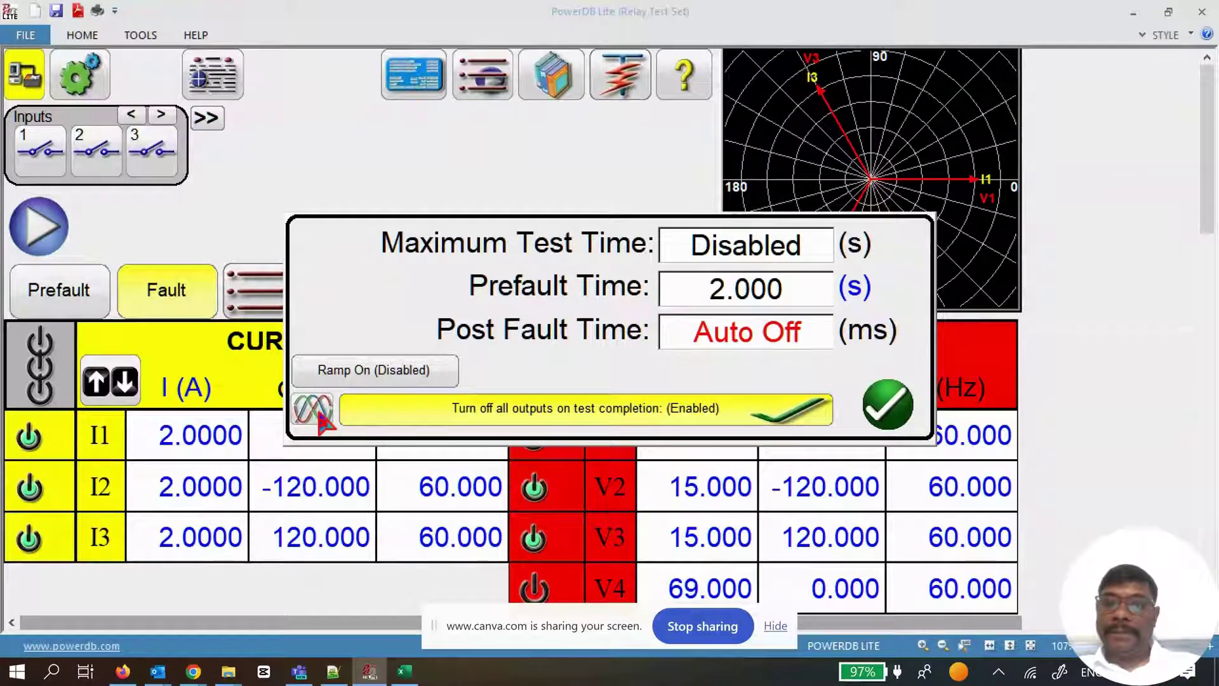
click(559, 244)
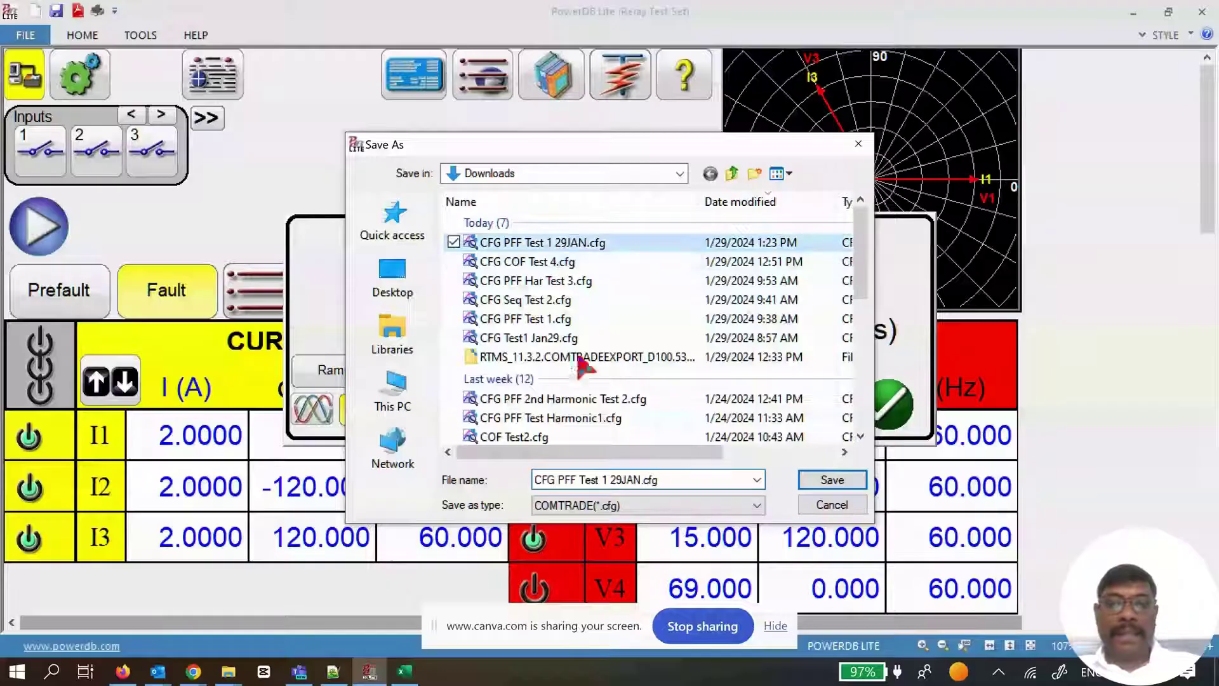
click(604, 481)
click(605, 481)
key(BackSpace)
text(2)
click(820, 483)
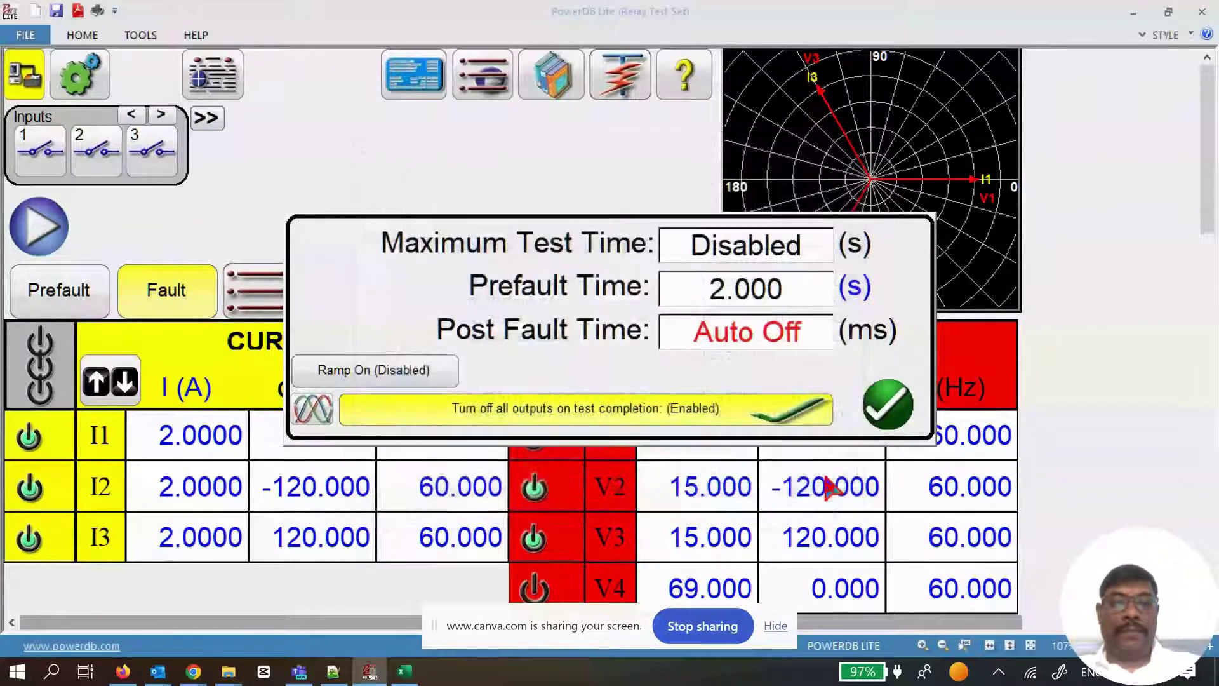
click(902, 407)
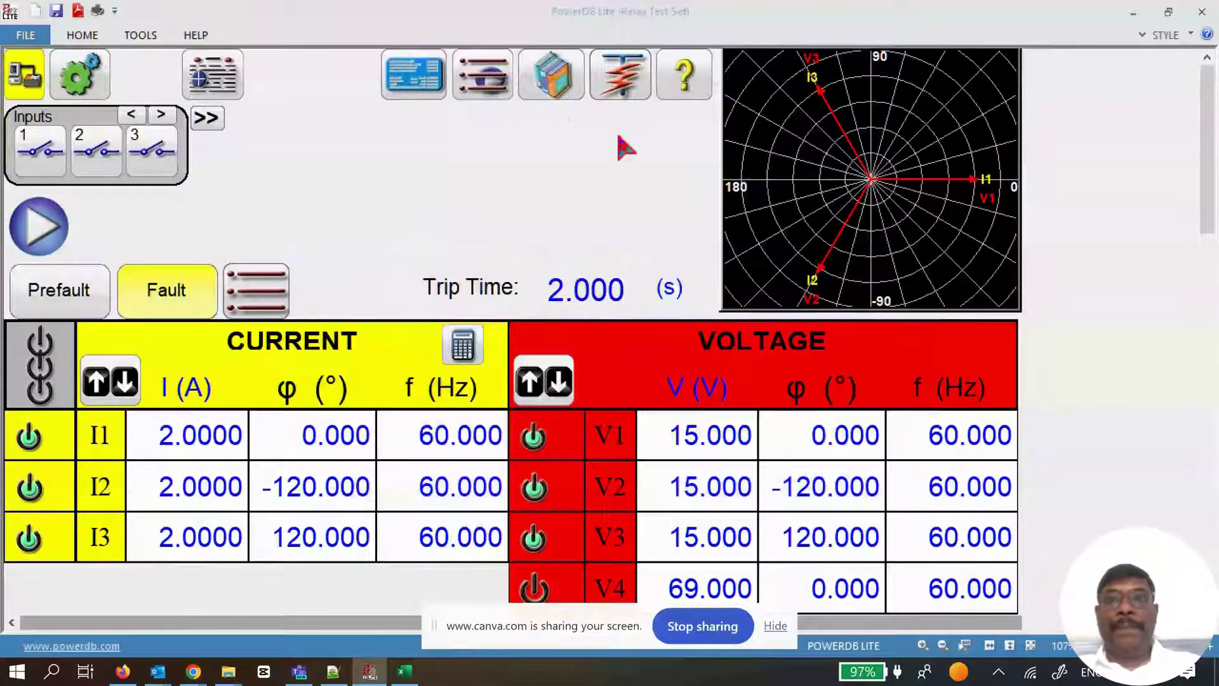
Open the COMTRADE test and load CFG PFF Test 2 29JAN.cfg from Downloads
click(482, 76)
click(665, 259)
click(188, 90)
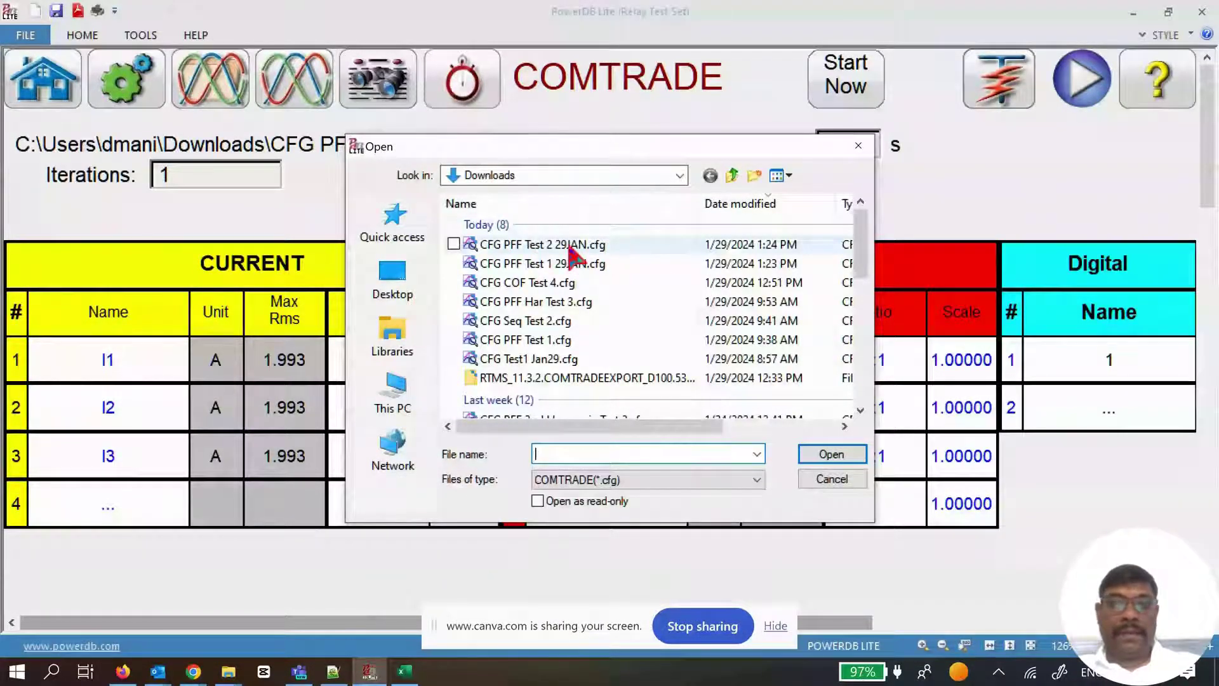
click(585, 249)
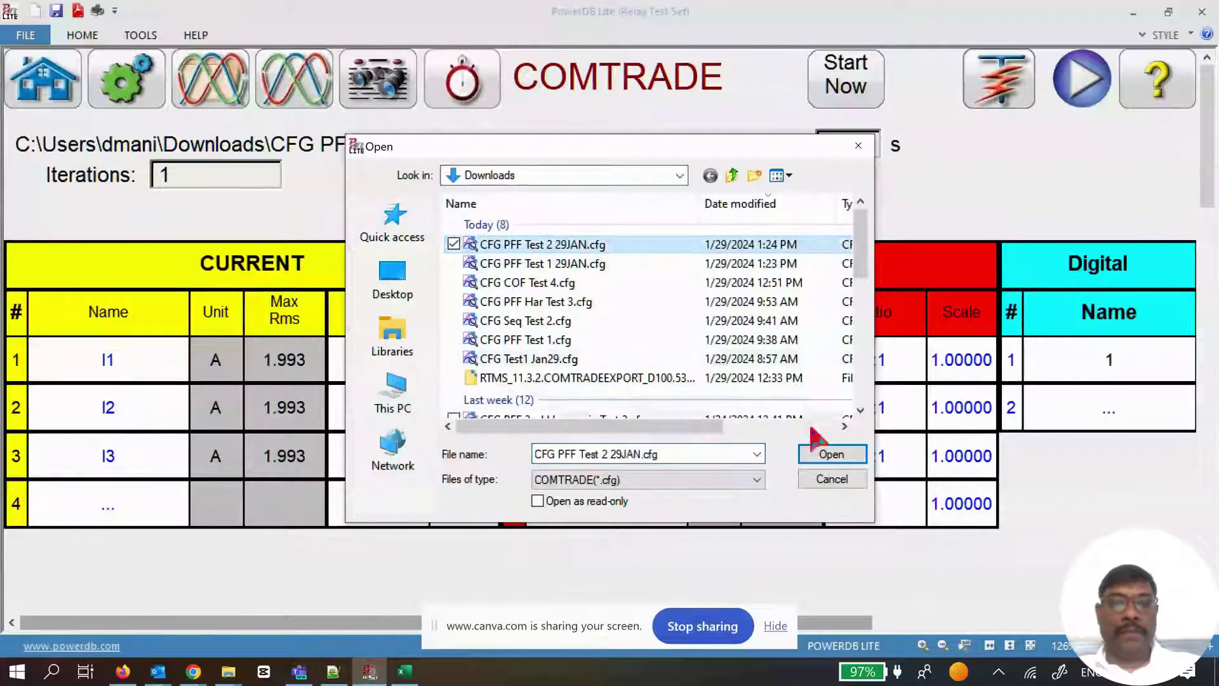
click(830, 455)
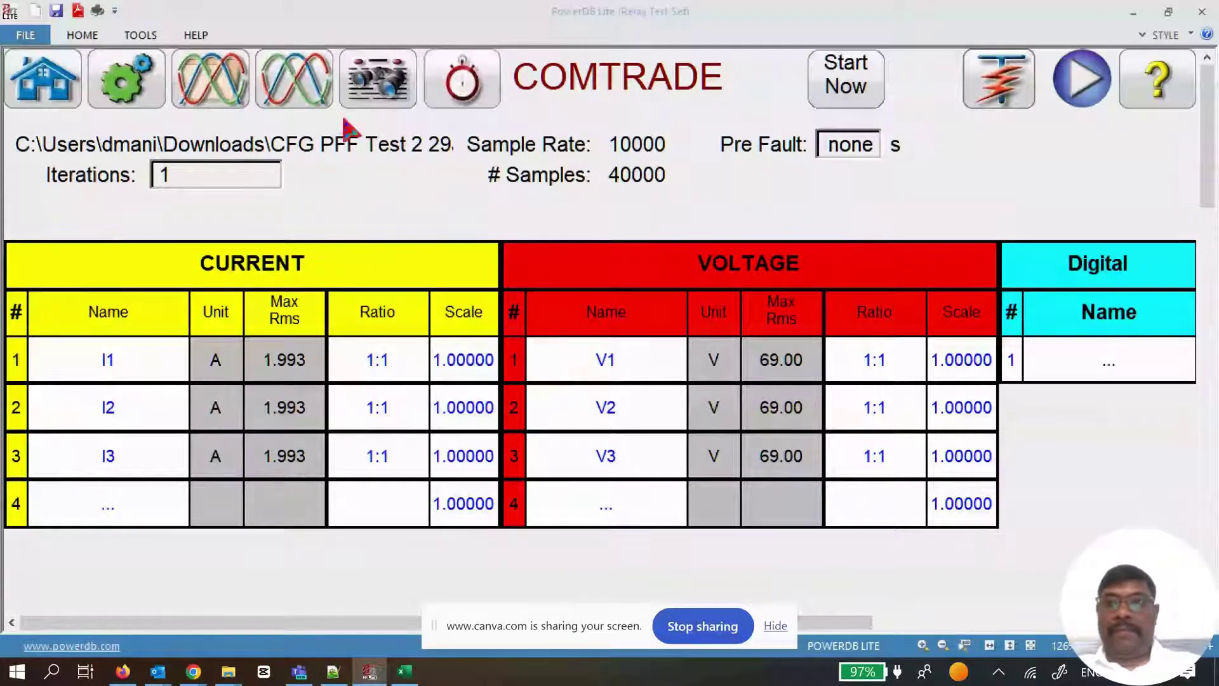
Examine the loaded voltage and current waveforms zoomed in around the 2 s prefault-to-fault transition, and return to the COMTRADE test screen
click(316, 92)
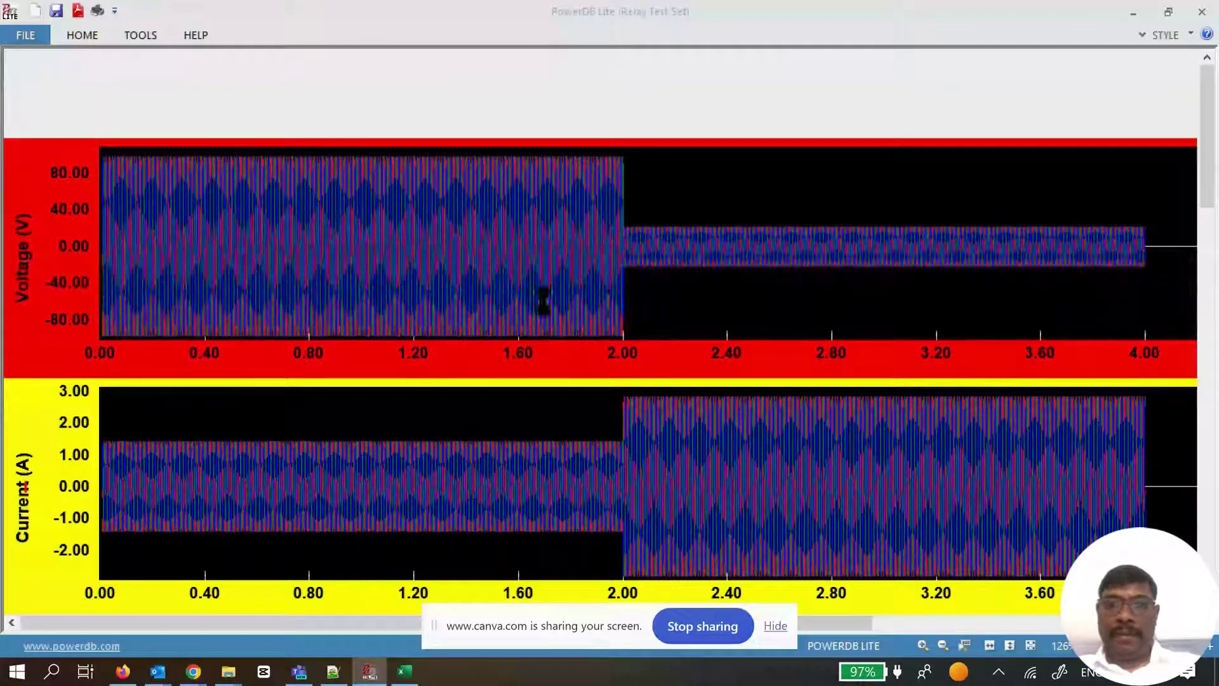
click(722, 294)
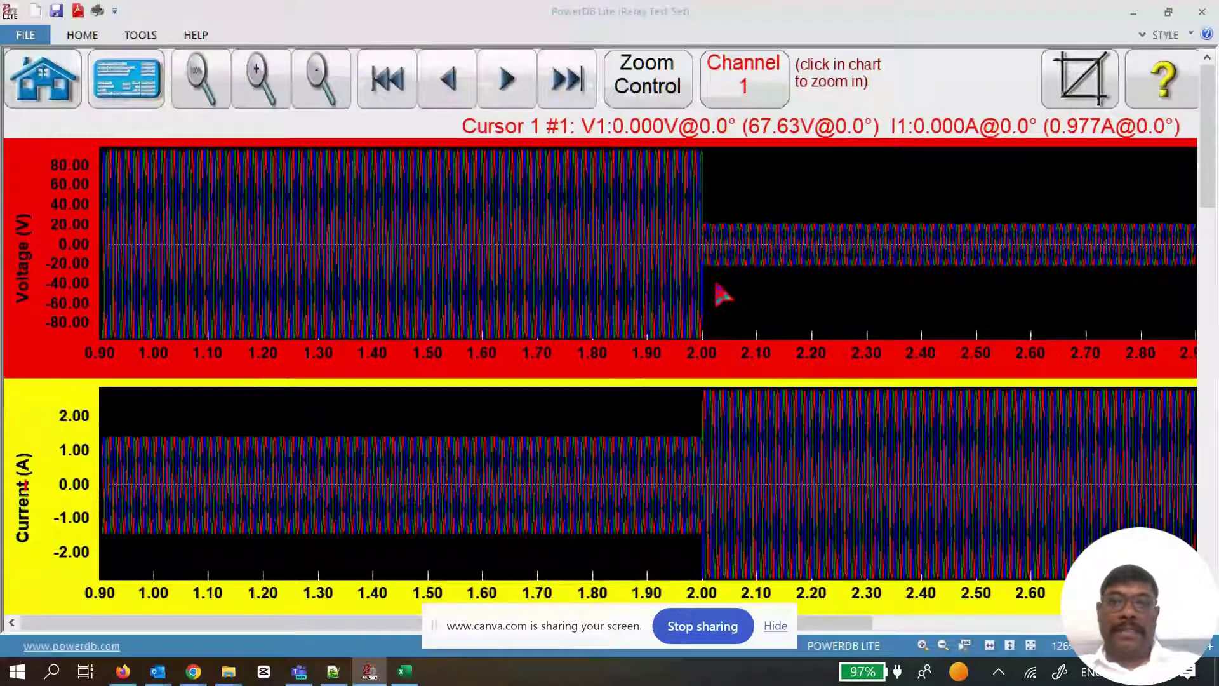
click(751, 264)
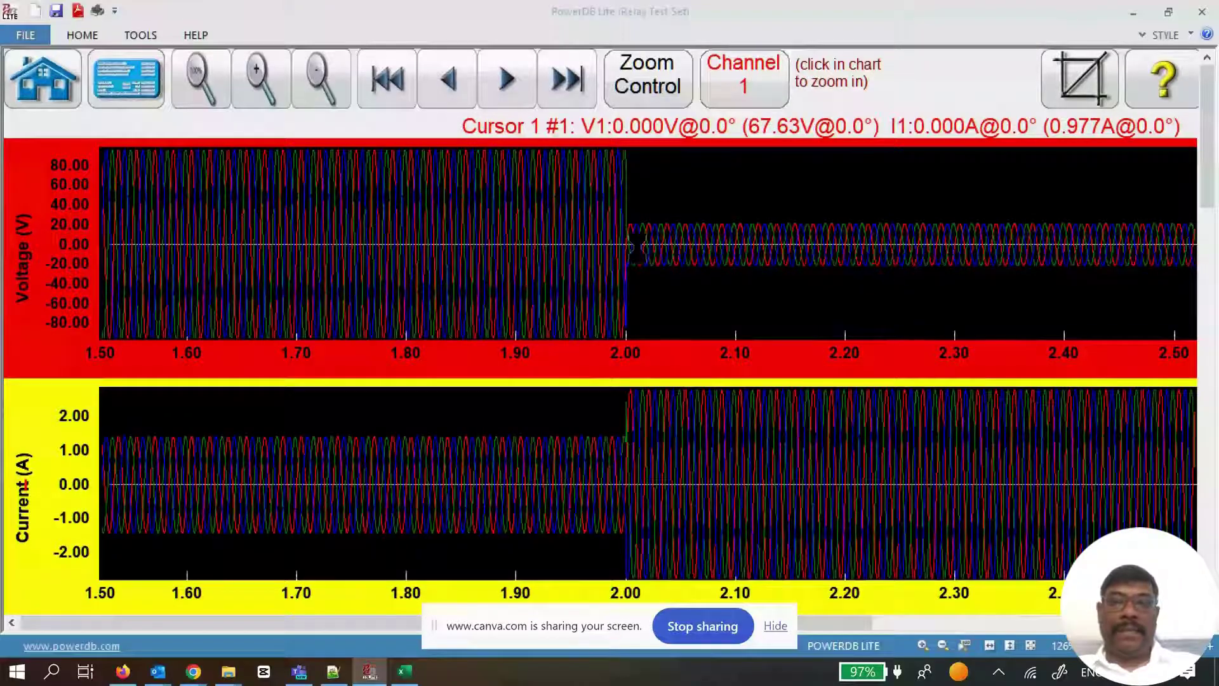
click(718, 248)
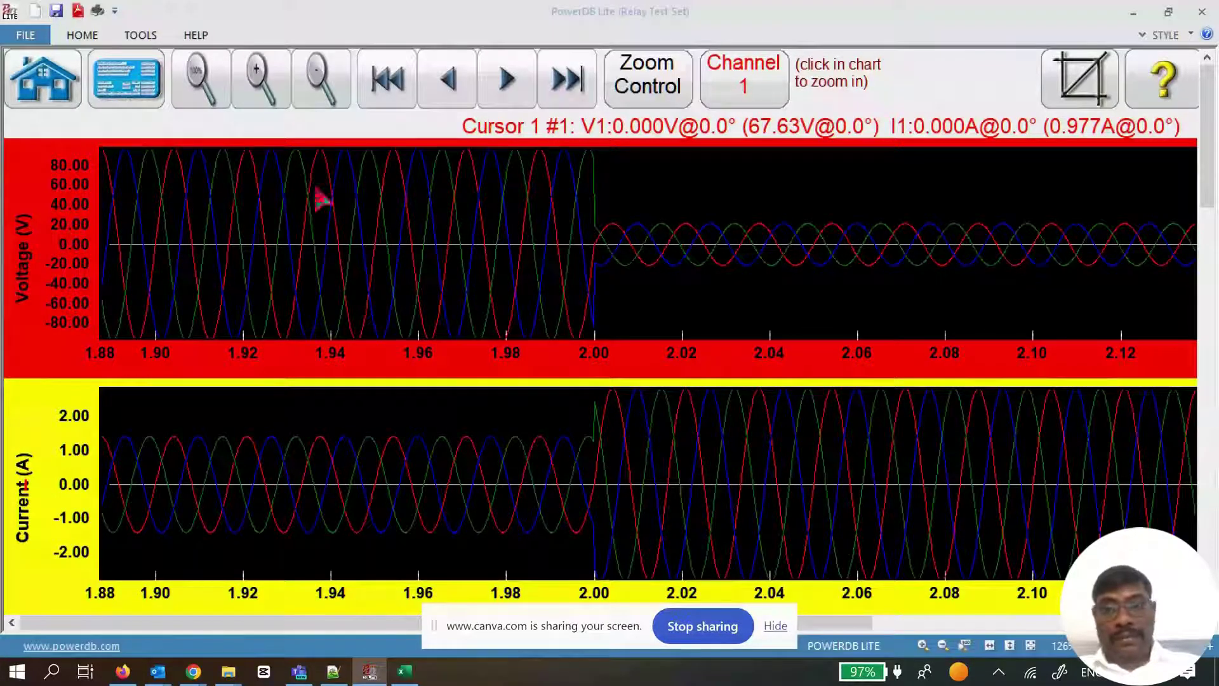
click(150, 103)
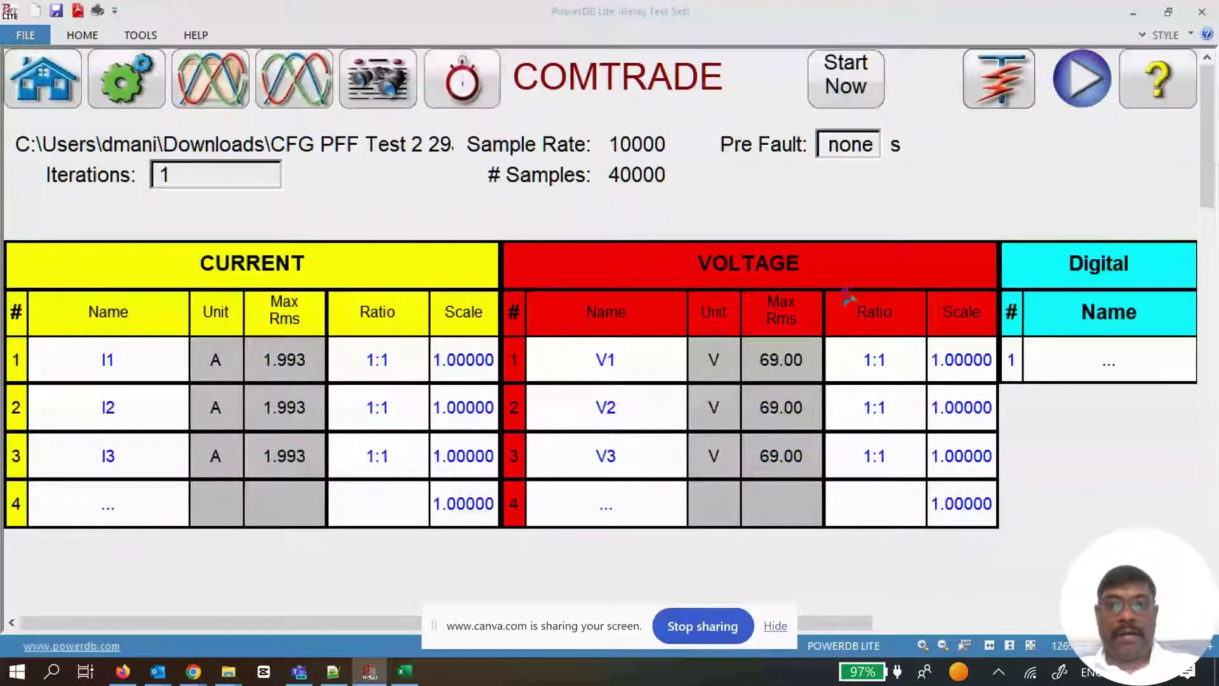
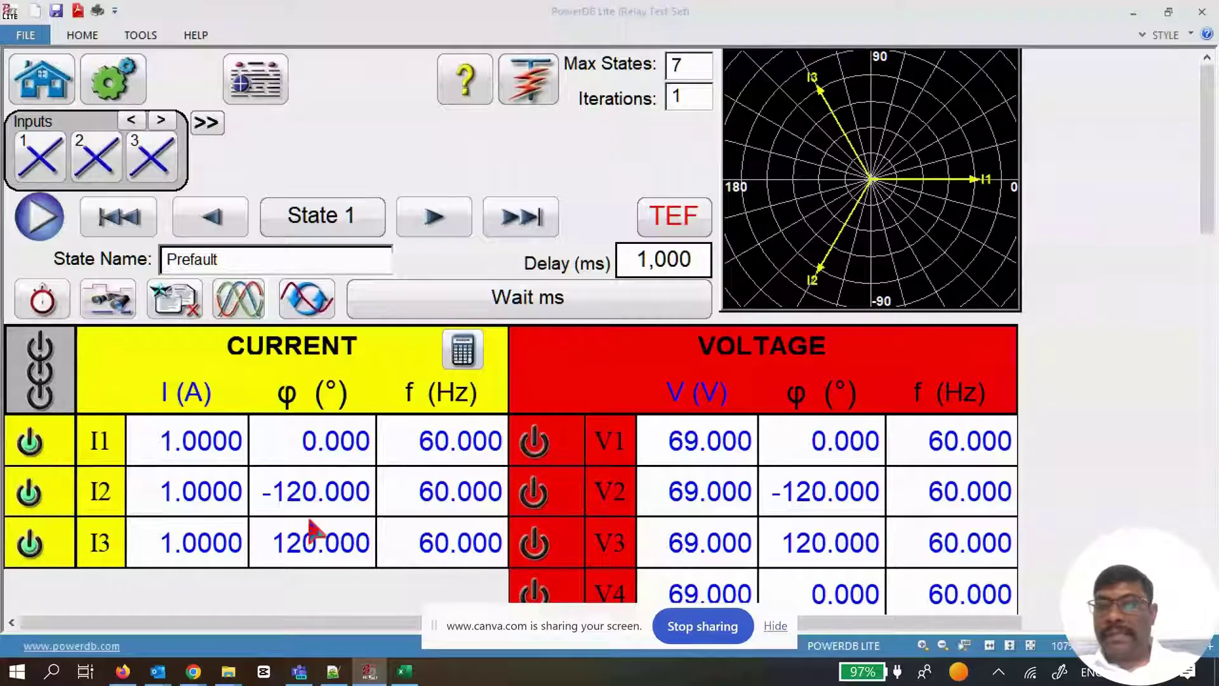
Enable voltage channels V1 to V3 in the Prefault state and set all three Trip 1 voltages to 15 V
click(534, 444)
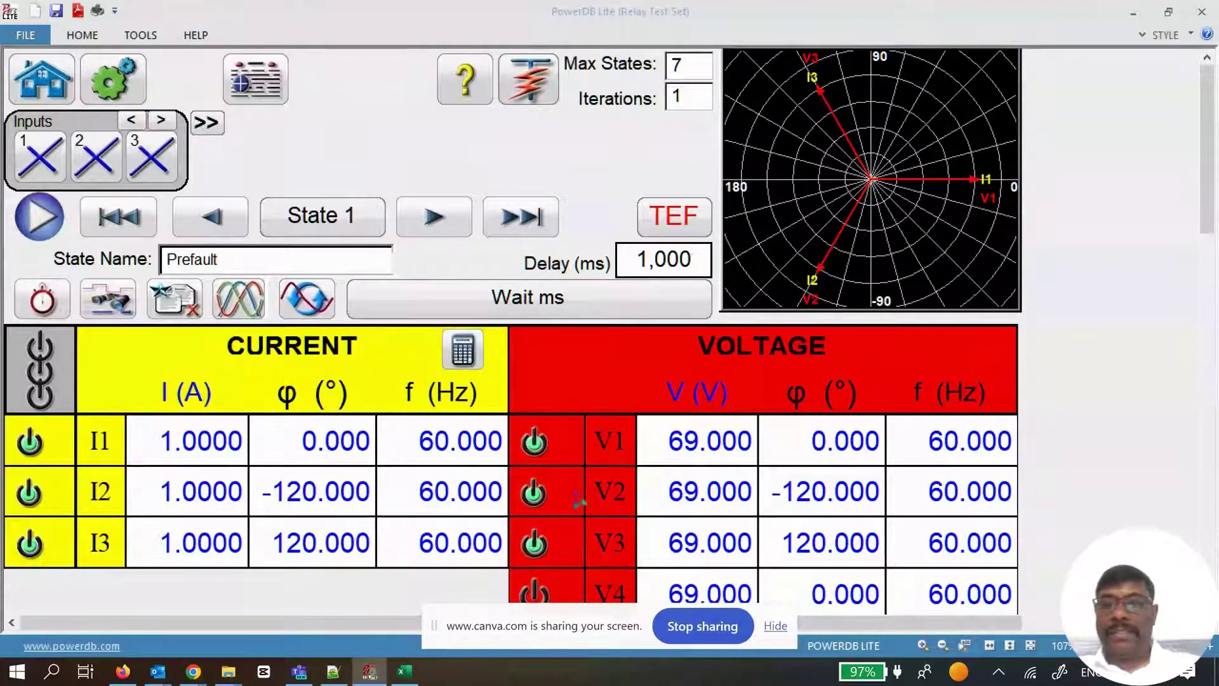
click(502, 222)
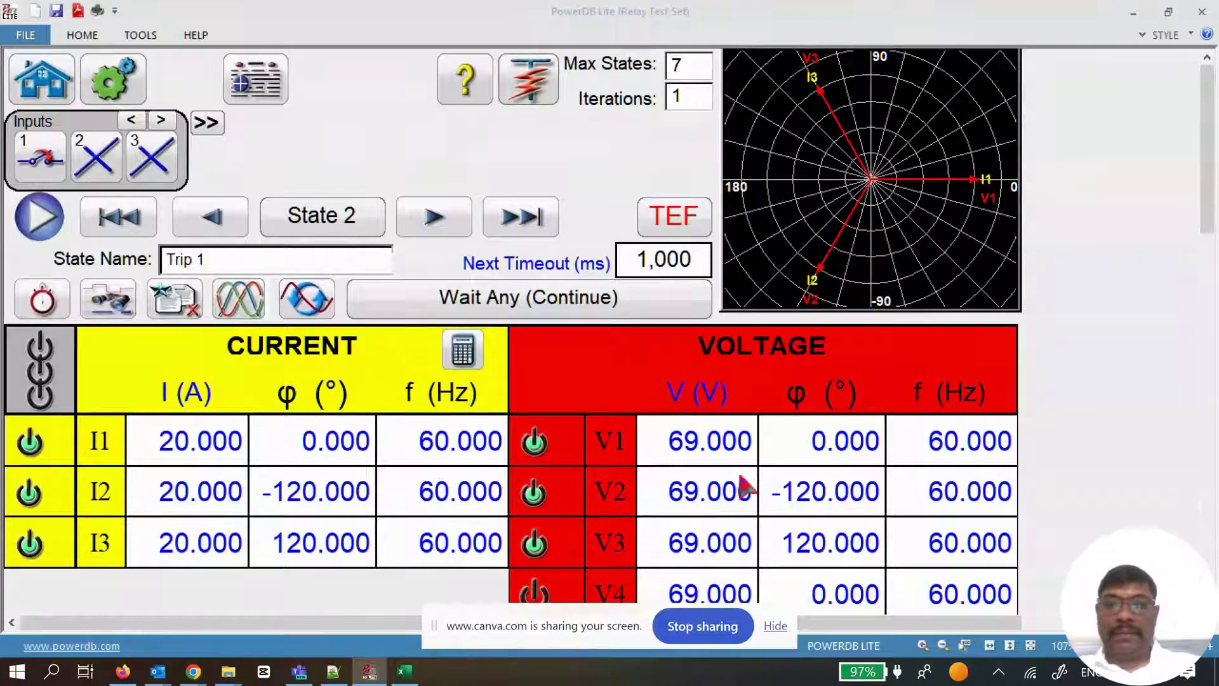
click(723, 452)
click(471, 217)
click(547, 280)
click(762, 457)
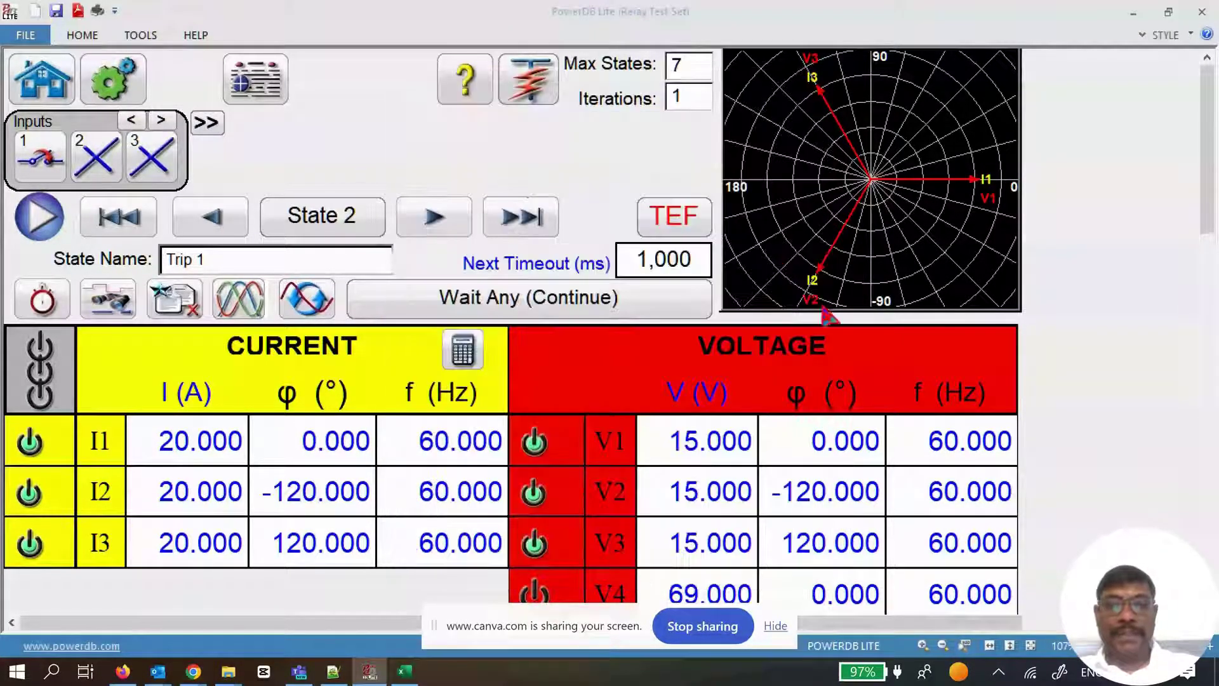
In the Trip 2 state, set all three phase currents to 15 A and voltages V1 to V3 to 10 V
click(448, 232)
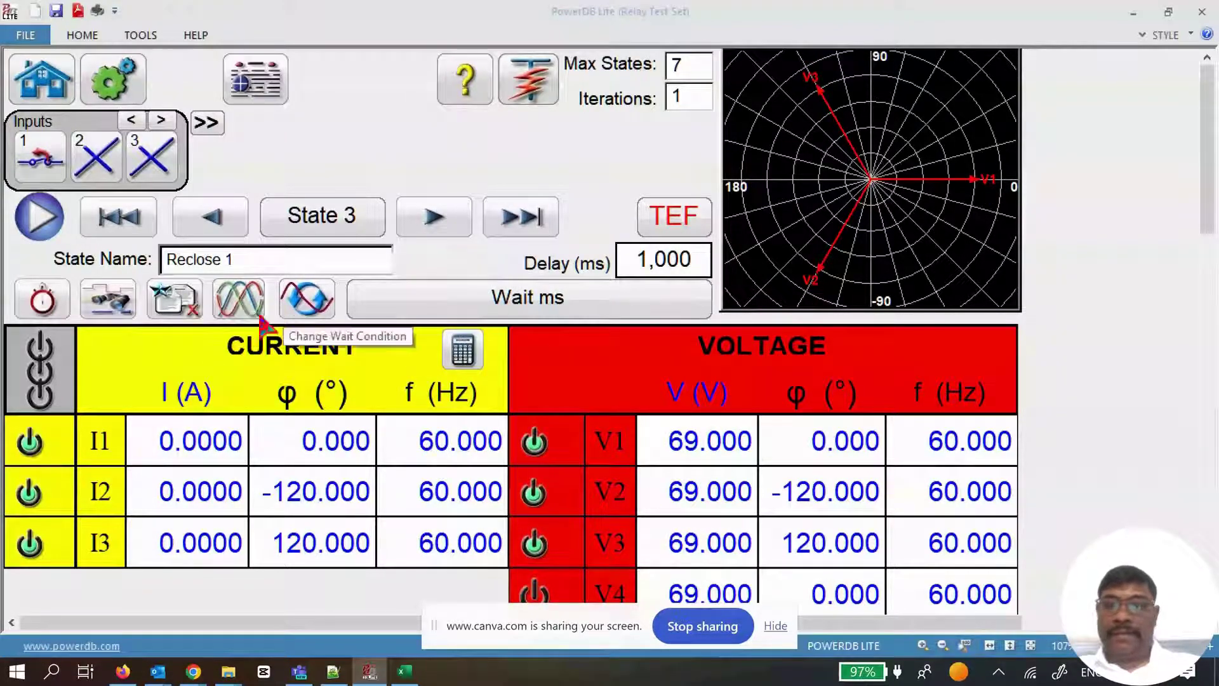
click(437, 218)
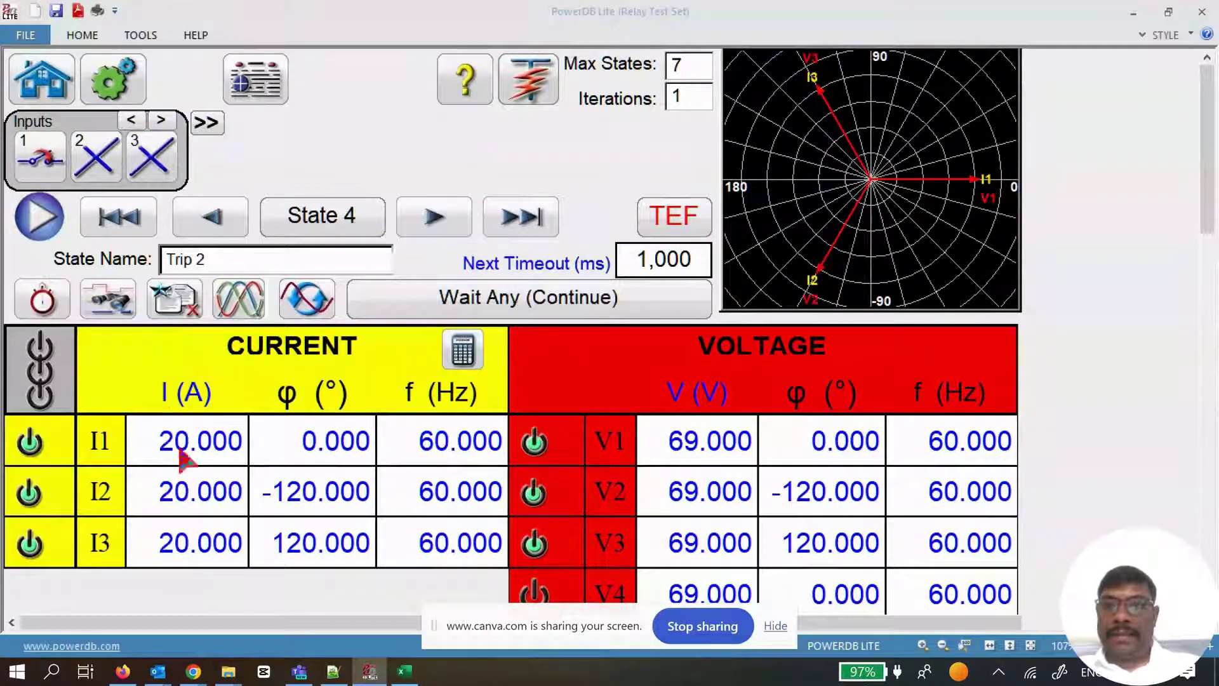
click(227, 449)
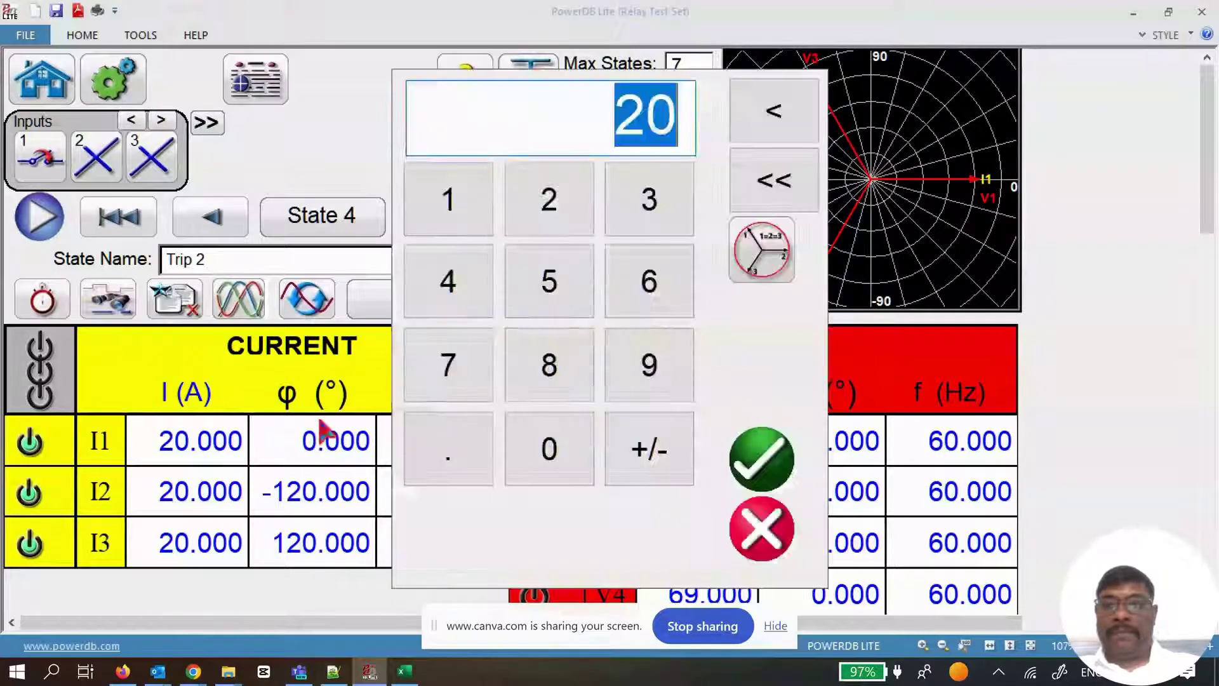
click(449, 231)
click(536, 283)
click(762, 250)
click(755, 452)
click(749, 448)
click(468, 199)
click(547, 449)
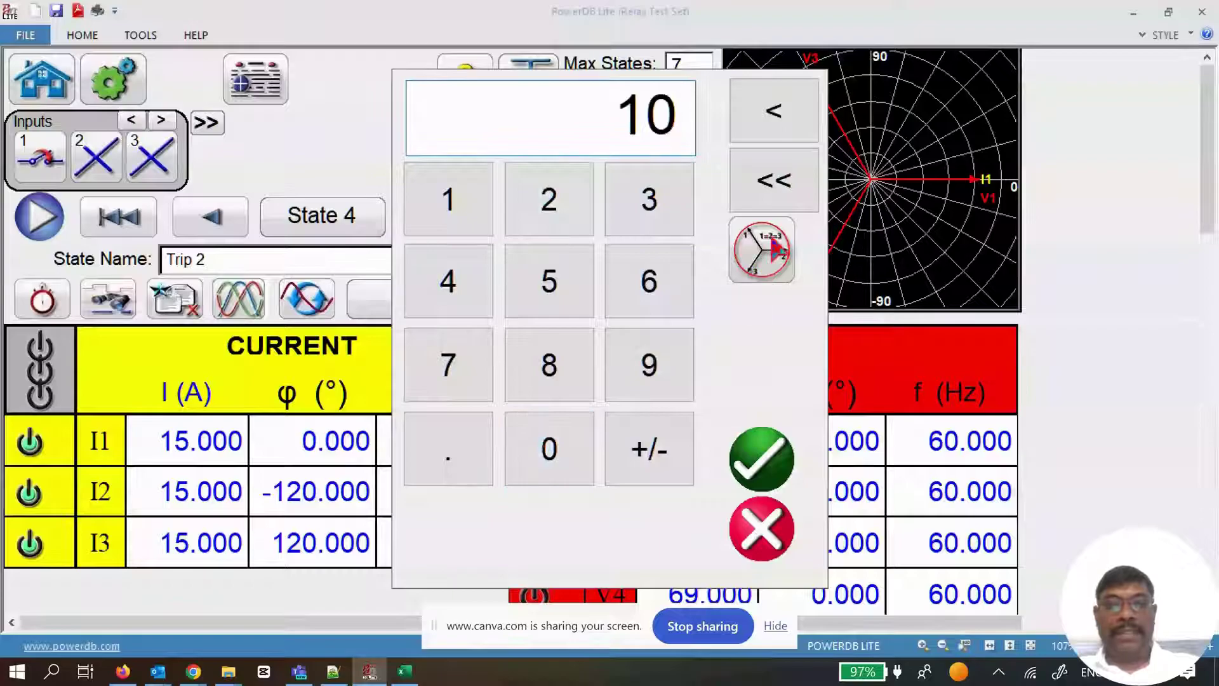
click(762, 459)
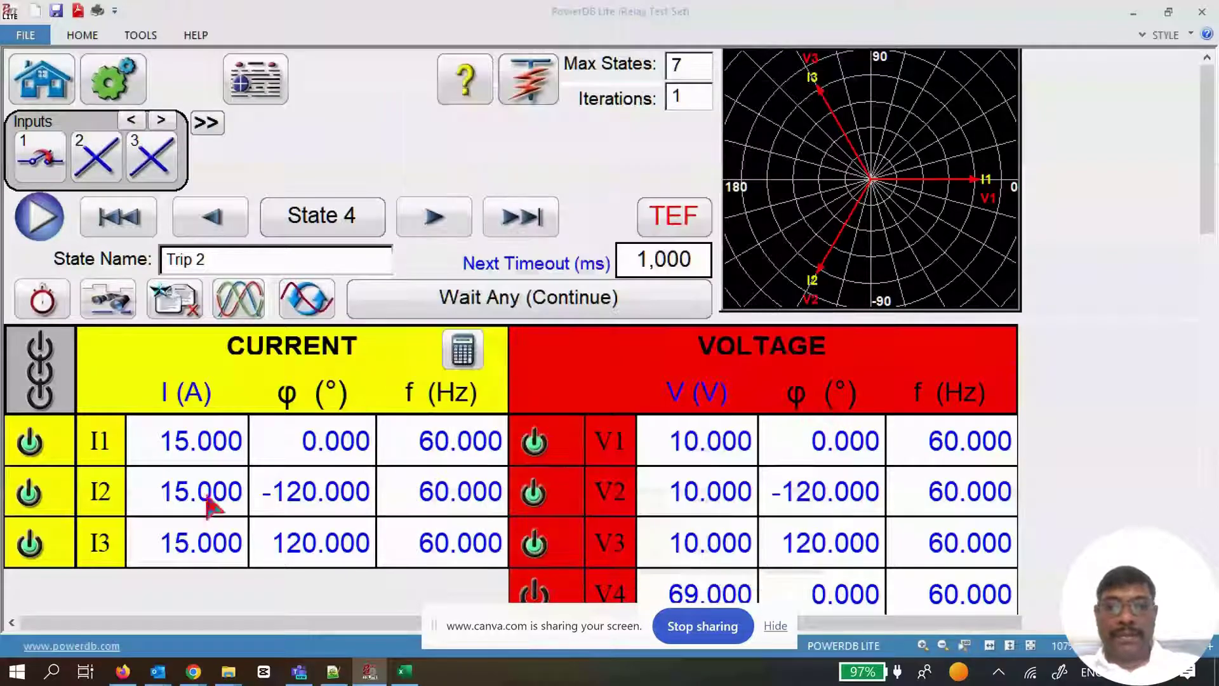
In the Trip 3 state, set voltages V1 to V3 to 20 V
click(423, 220)
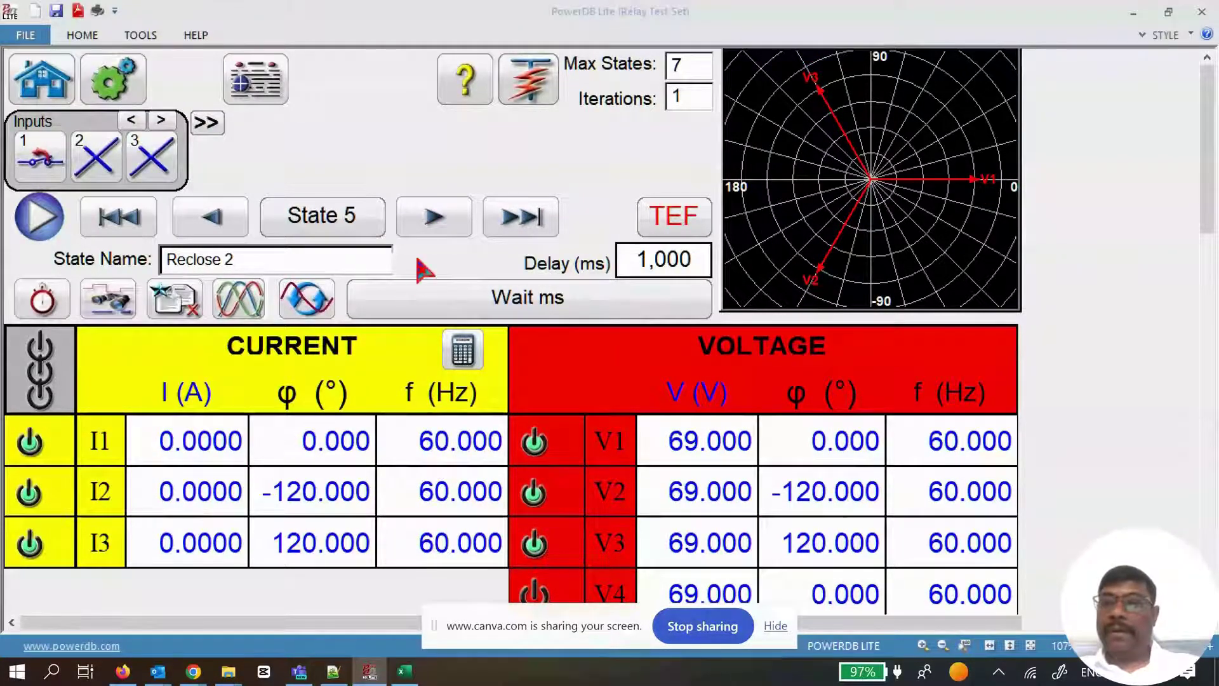
click(433, 217)
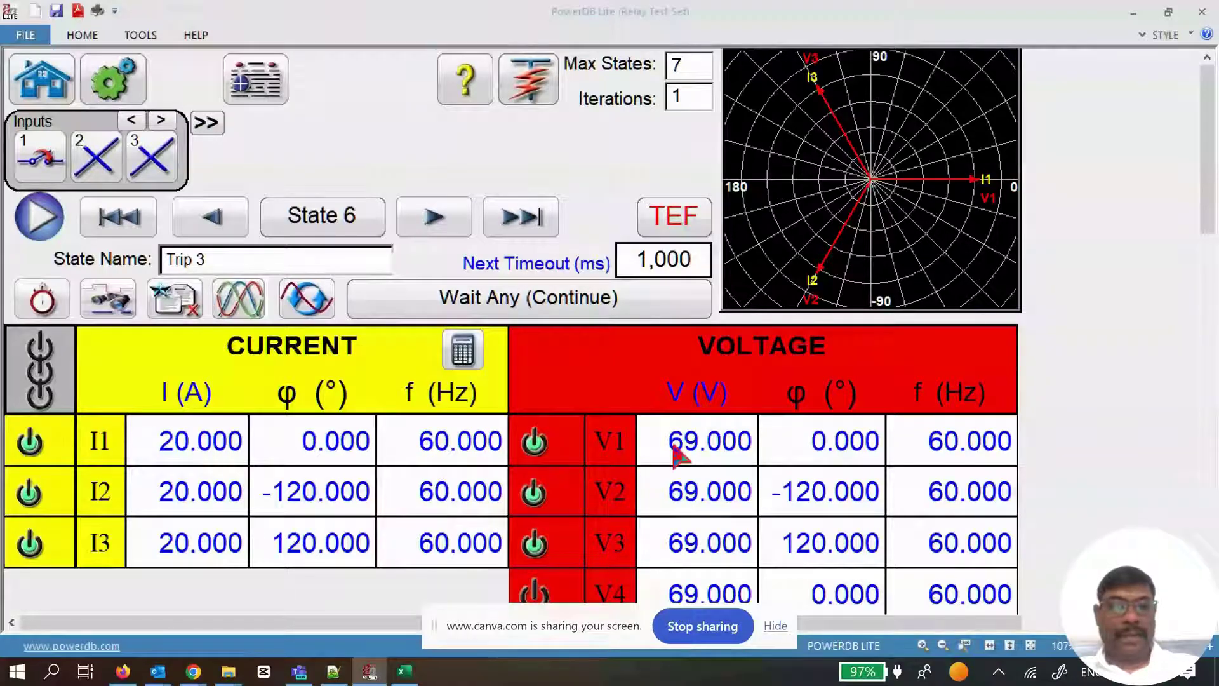
click(678, 455)
click(548, 209)
click(540, 446)
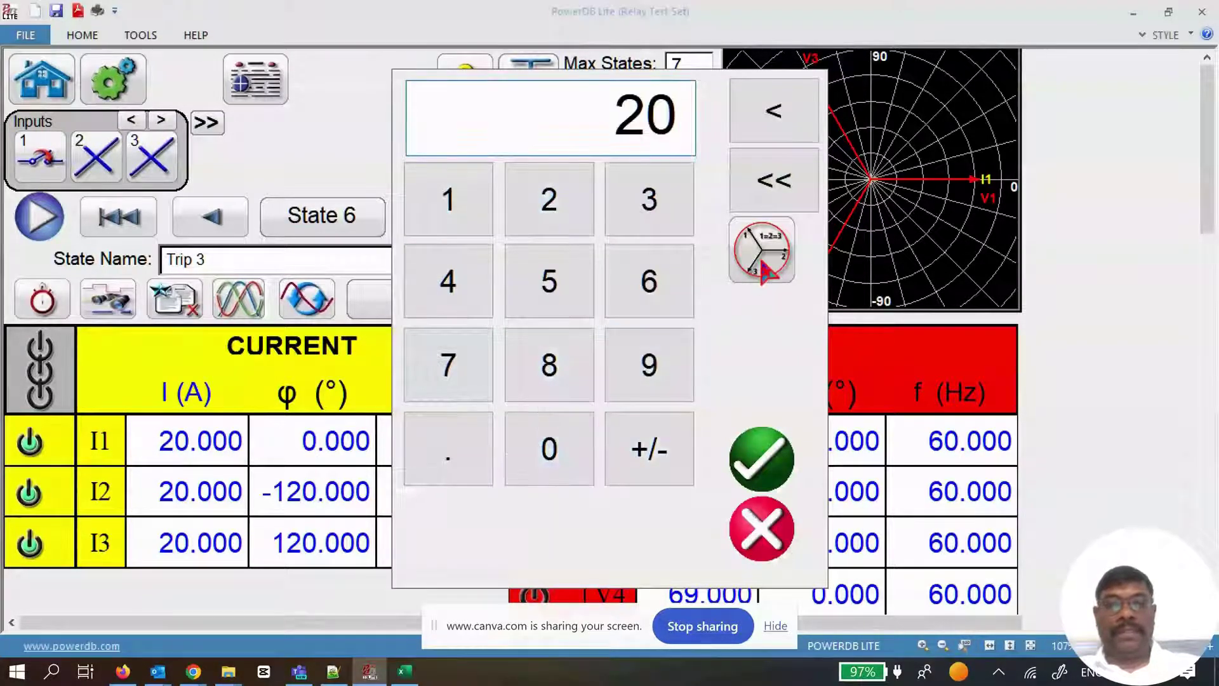
click(762, 267)
Review the sequence states from End Of Test back to Reclose 1
click(445, 222)
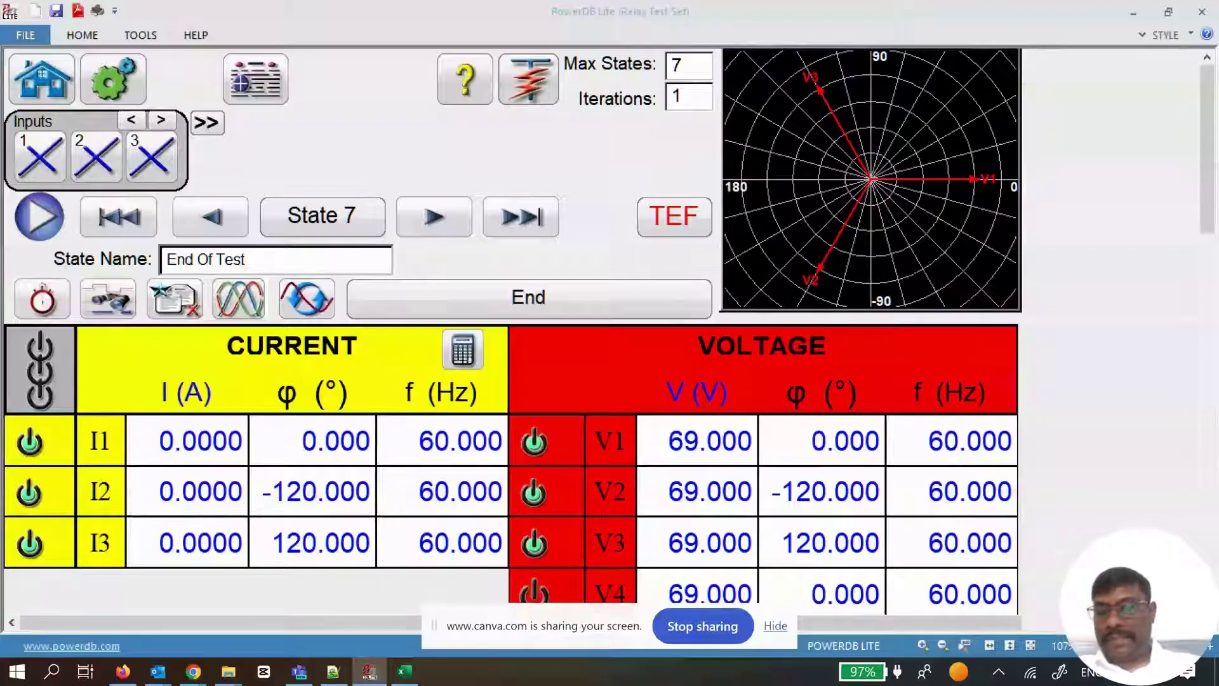
click(213, 223)
click(213, 224)
click(213, 222)
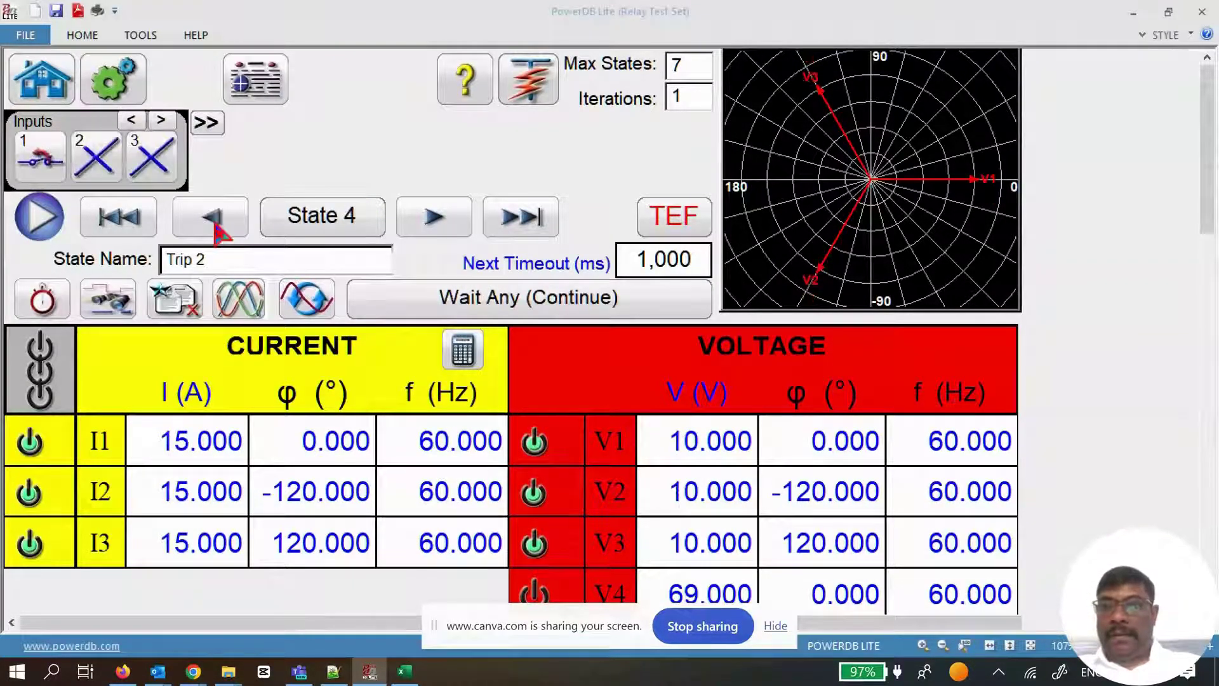
click(211, 220)
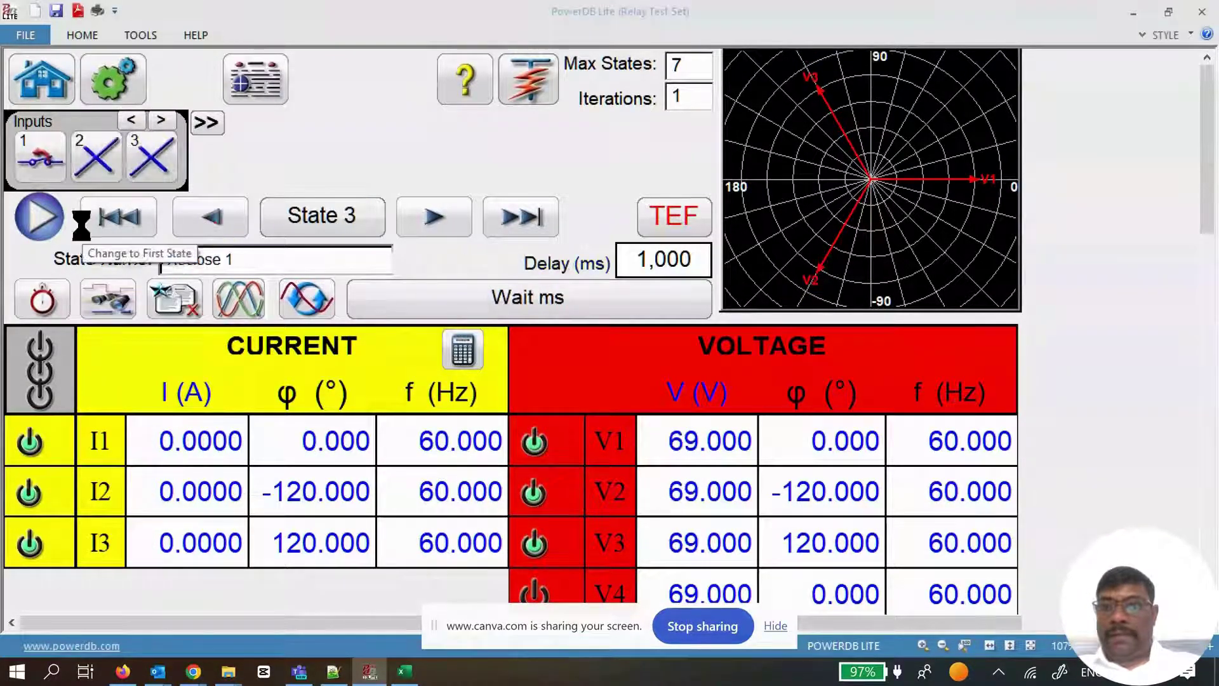
click(38, 217)
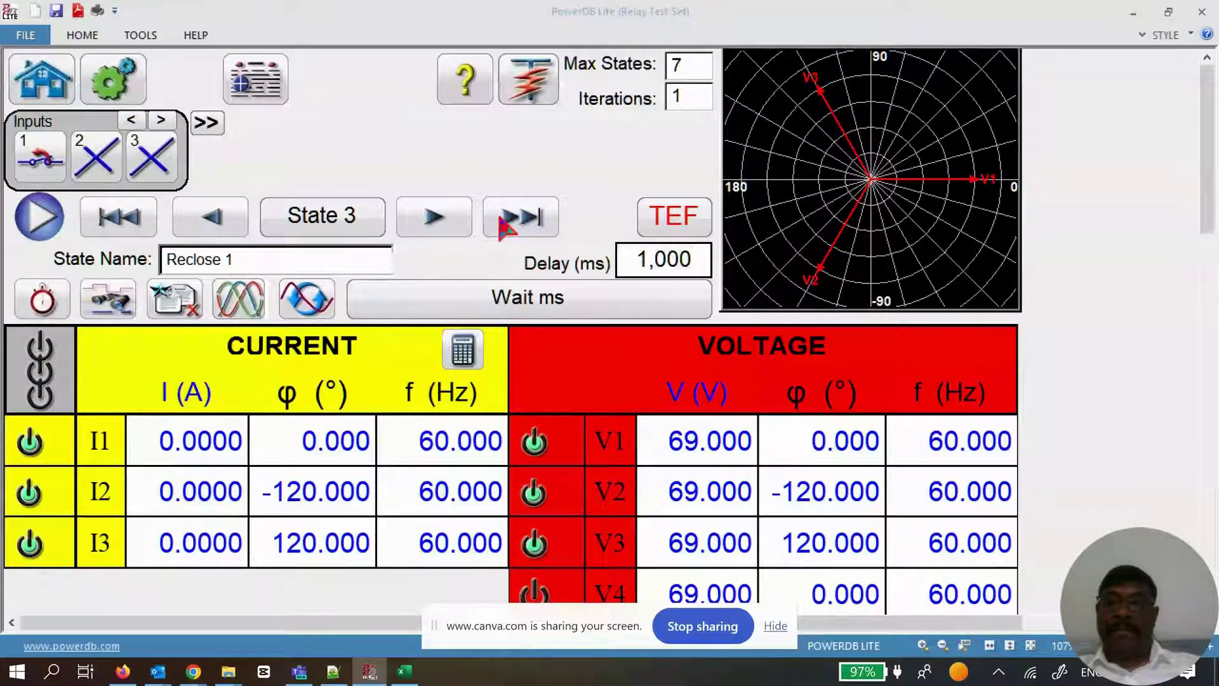
Export the sequence test as a COMTRADE file named "CFG SEQ Test 3 29JAN.cfg" in the Downloads folder
click(241, 311)
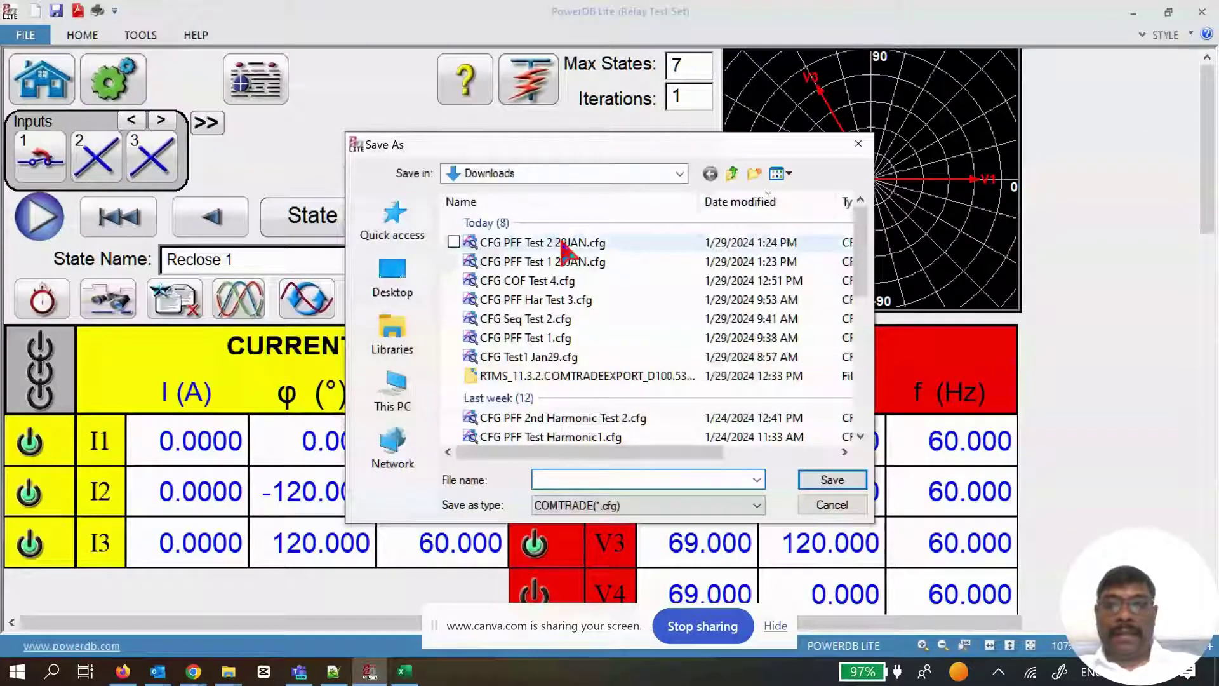
click(562, 243)
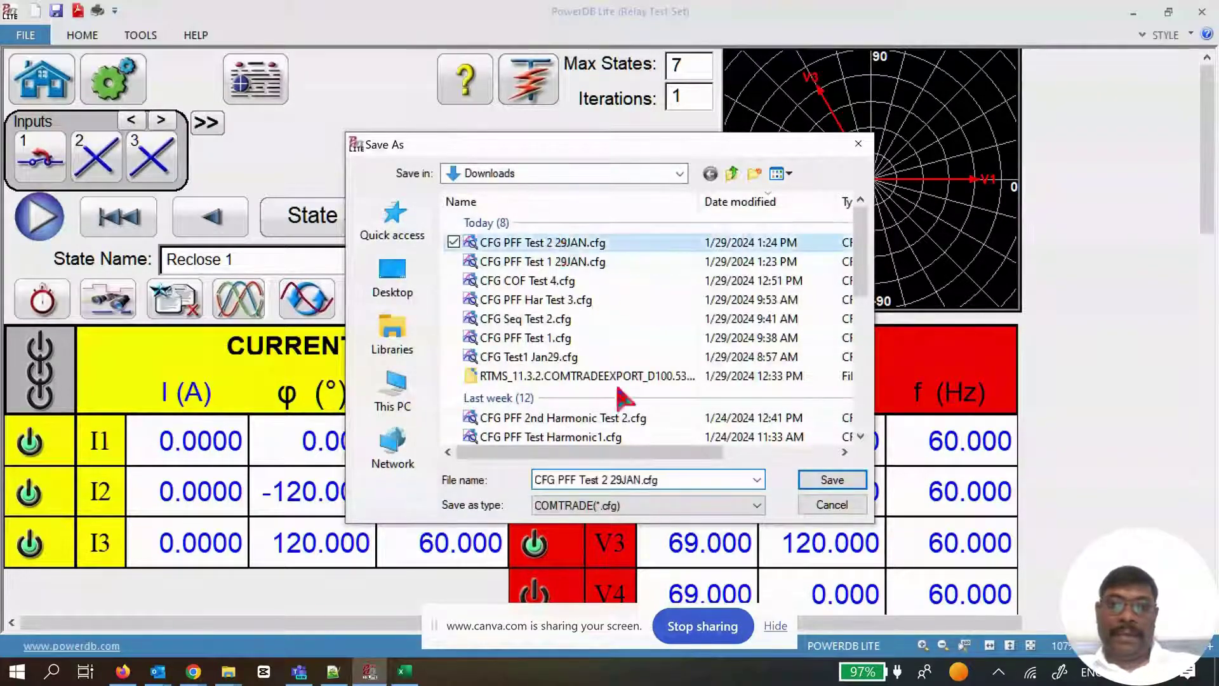
click(607, 480)
key(BackSpace)
text(3)
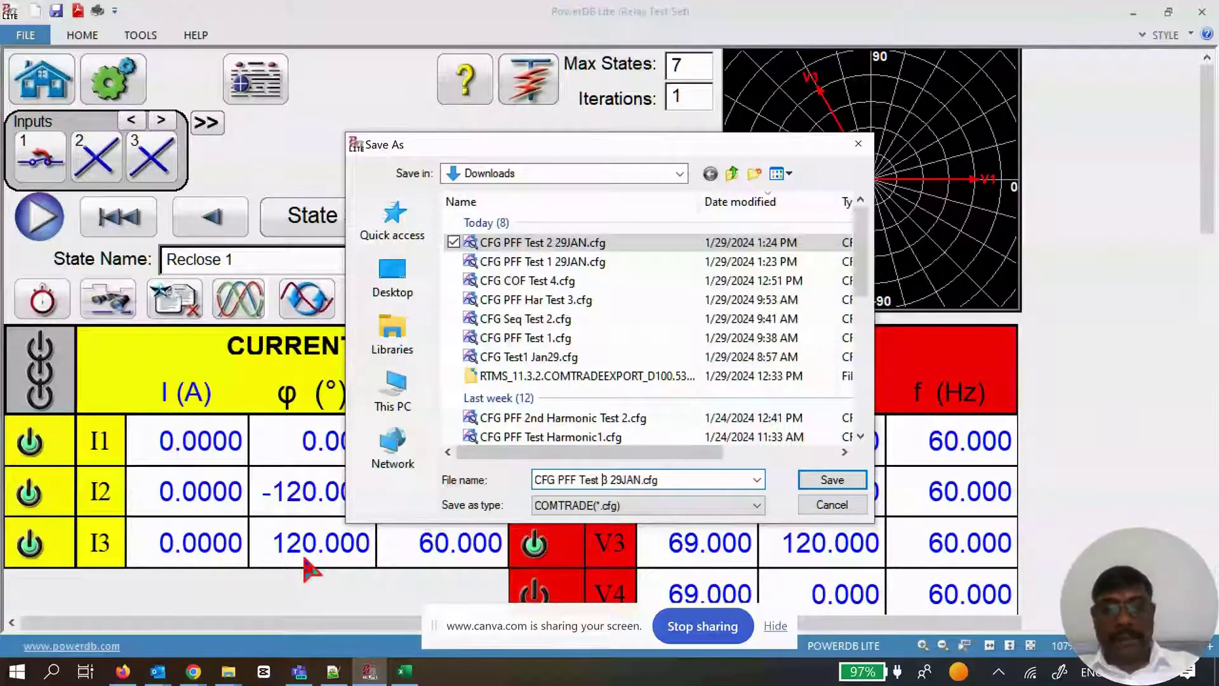
key(BackSpace)
key(BackSpace)
key(BackSpace)
text(SEQ)
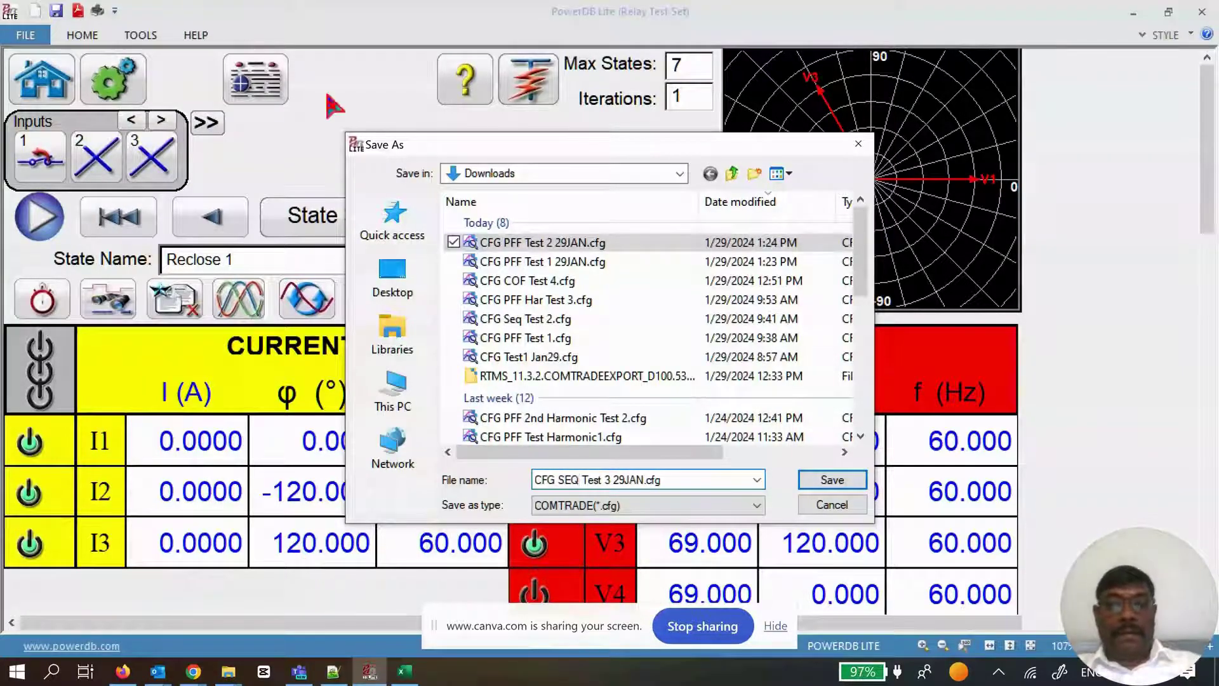
click(819, 480)
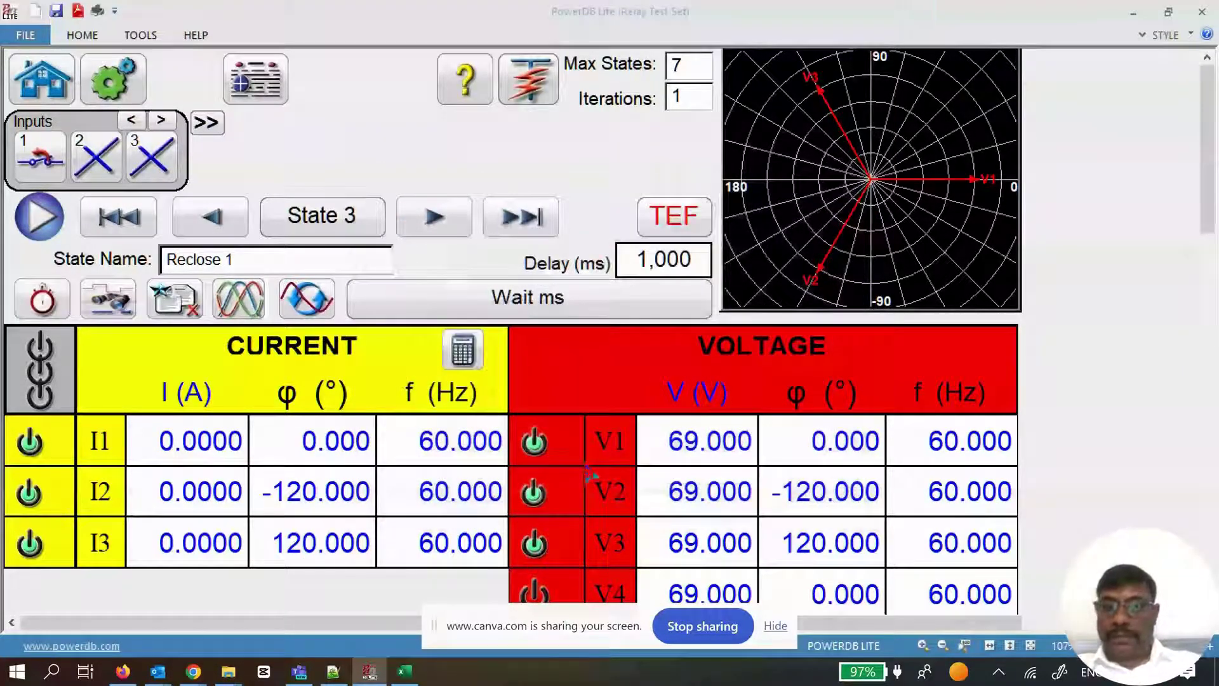
Return to the main test screen, open the COMTRADE test and load "CFG SEQ Test 3 29JAN.cfg" from Downloads
click(62, 92)
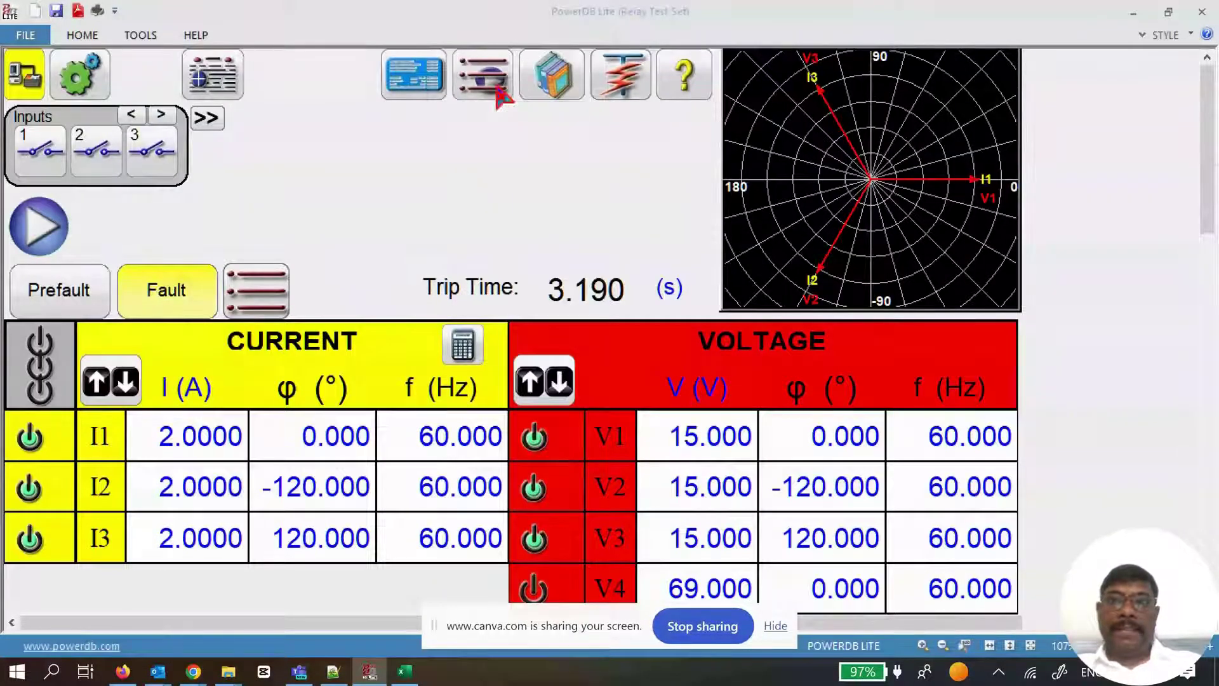
click(498, 94)
click(665, 254)
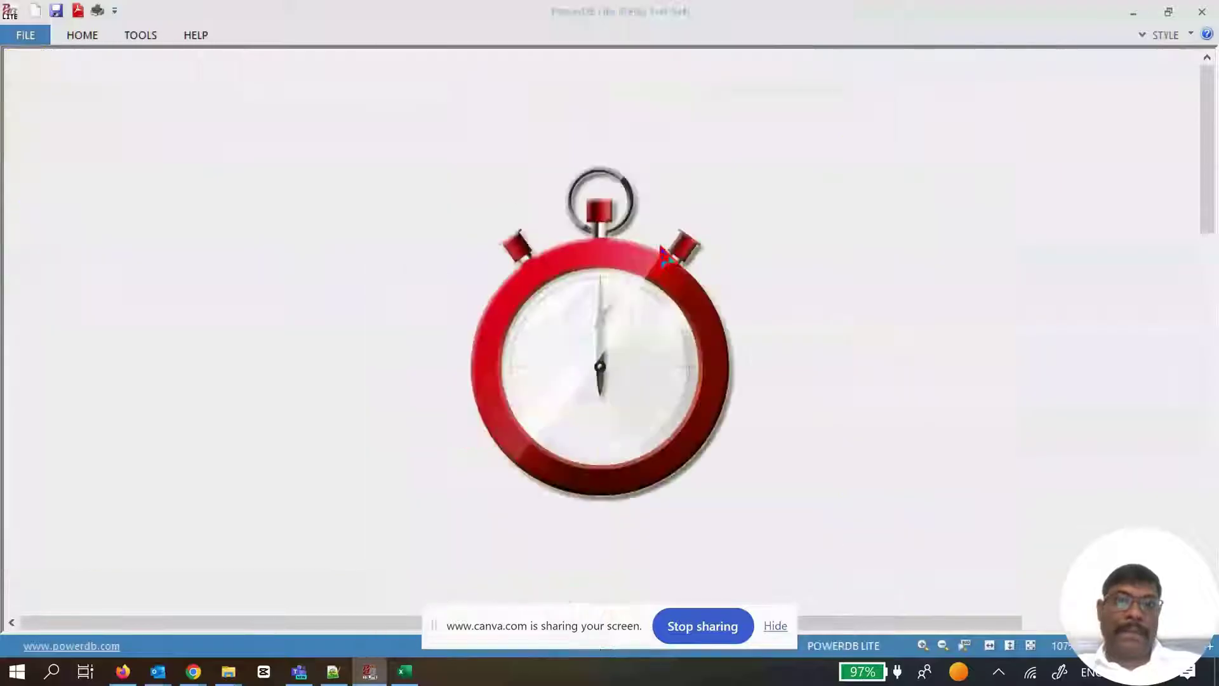
click(210, 95)
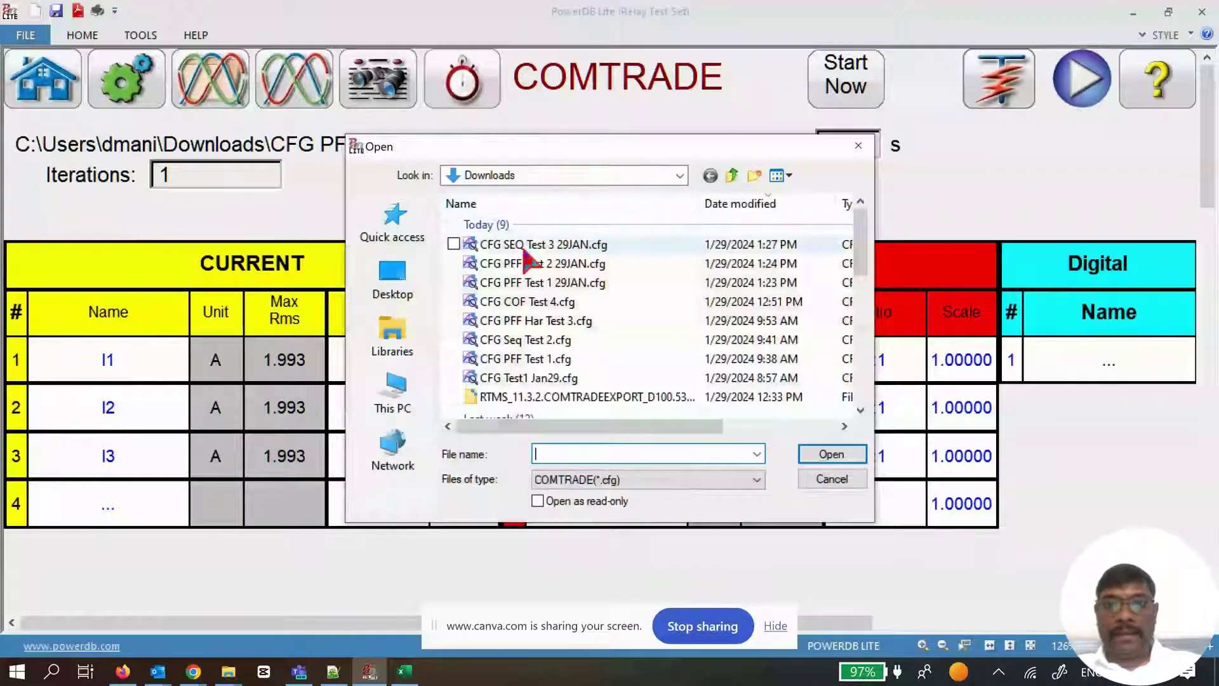
click(550, 249)
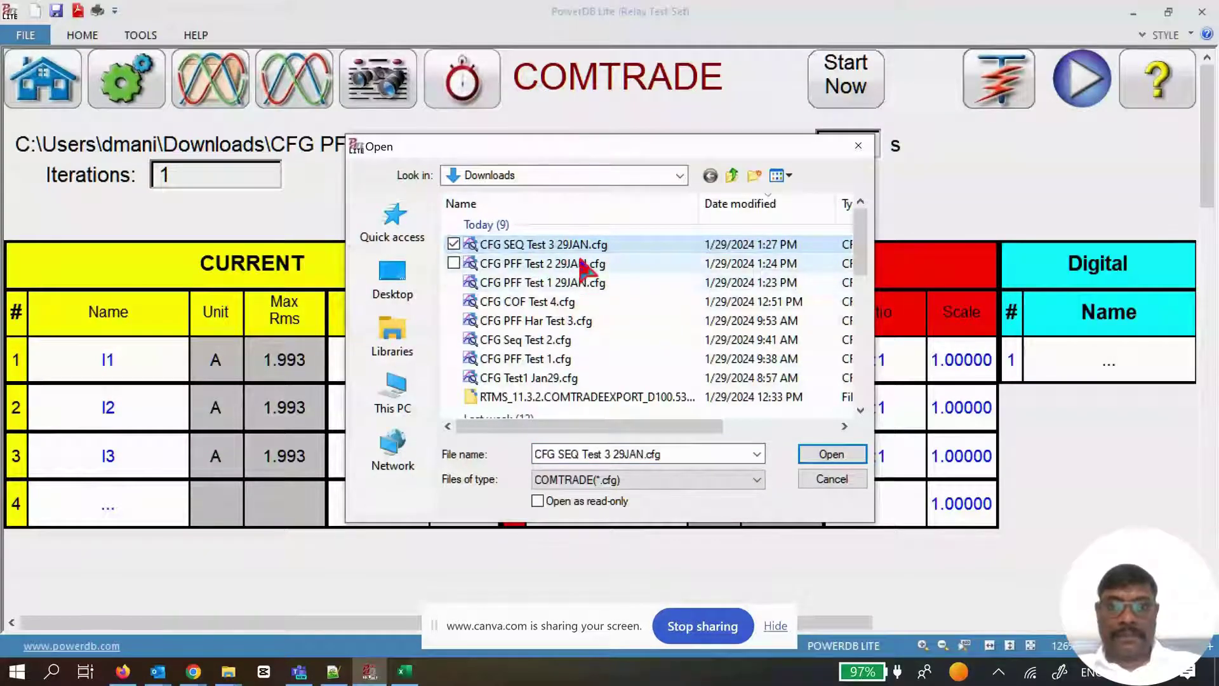
click(559, 265)
click(814, 456)
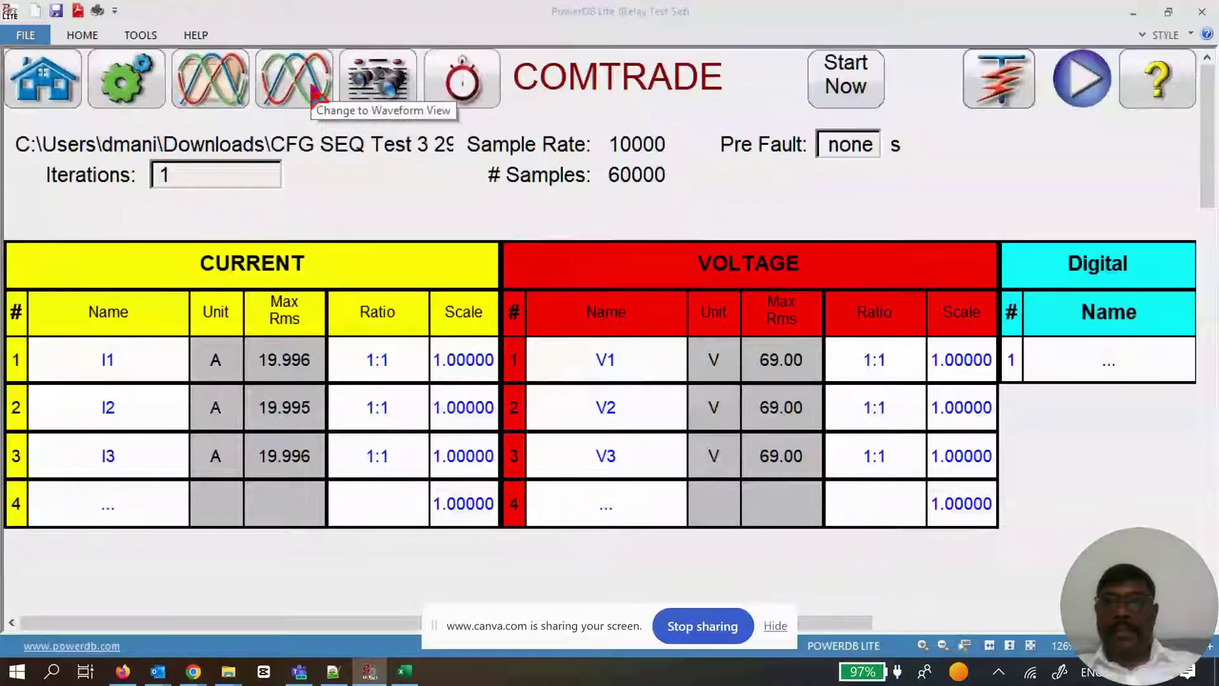
Examine the voltage and current waveforms of the loaded sequence file across its prefault, trip and reclose states
click(311, 89)
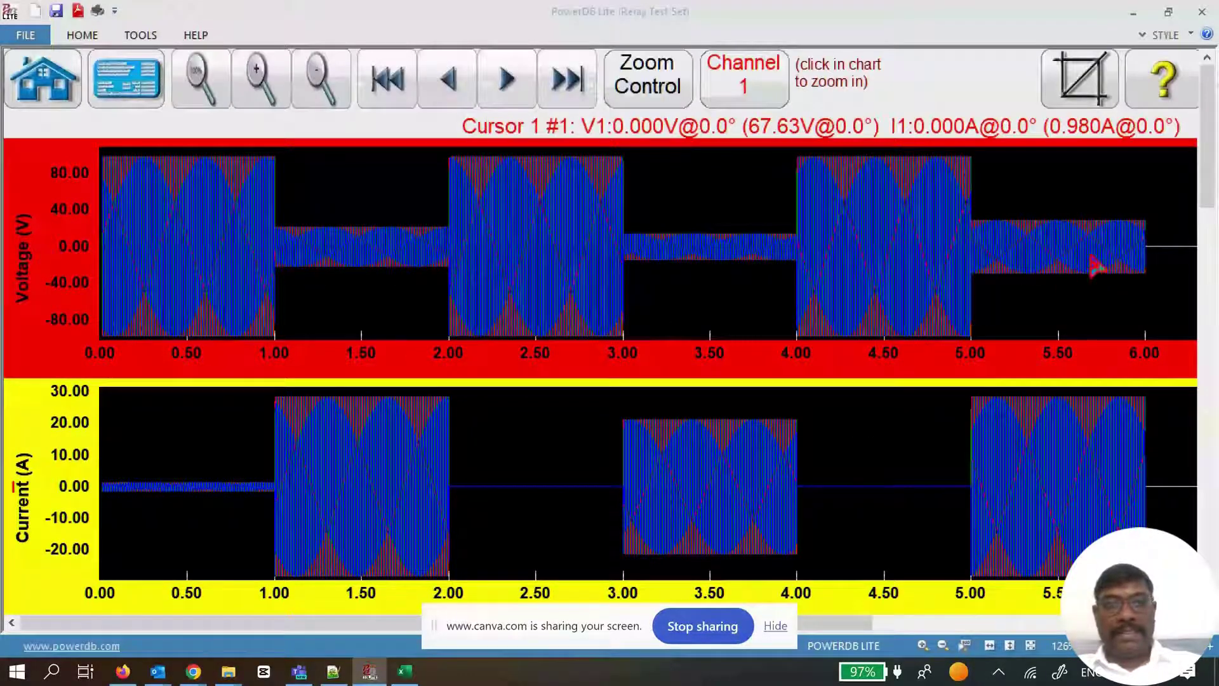
click(641, 285)
click(697, 434)
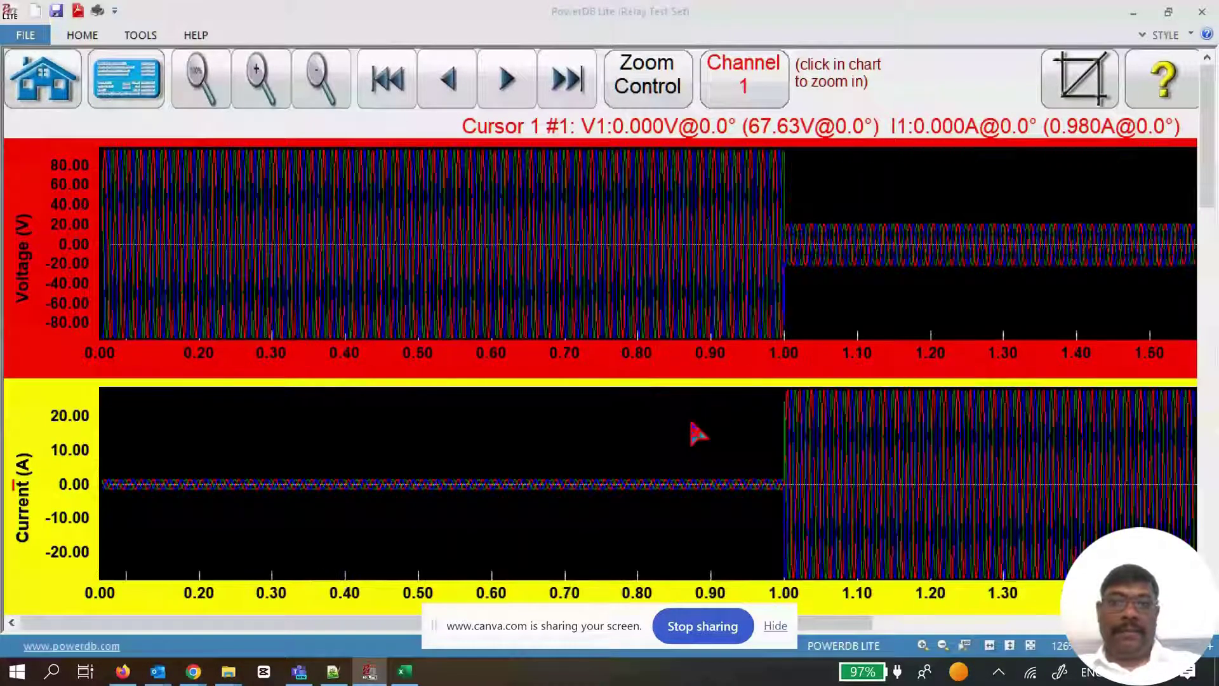
click(201, 79)
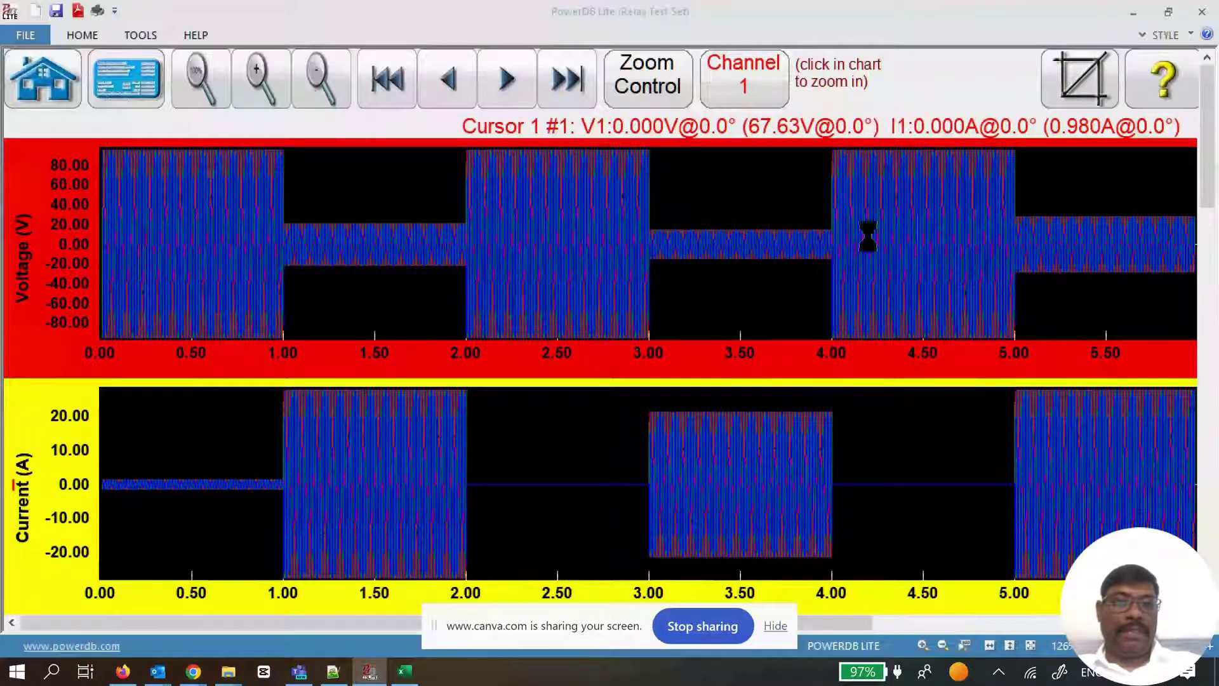
click(1105, 239)
Place cursor #1 at about 3.91 s and cursor #2 at about 4.10 s to compare the waveforms, and leave the waveform view
click(679, 80)
click(699, 97)
click(594, 262)
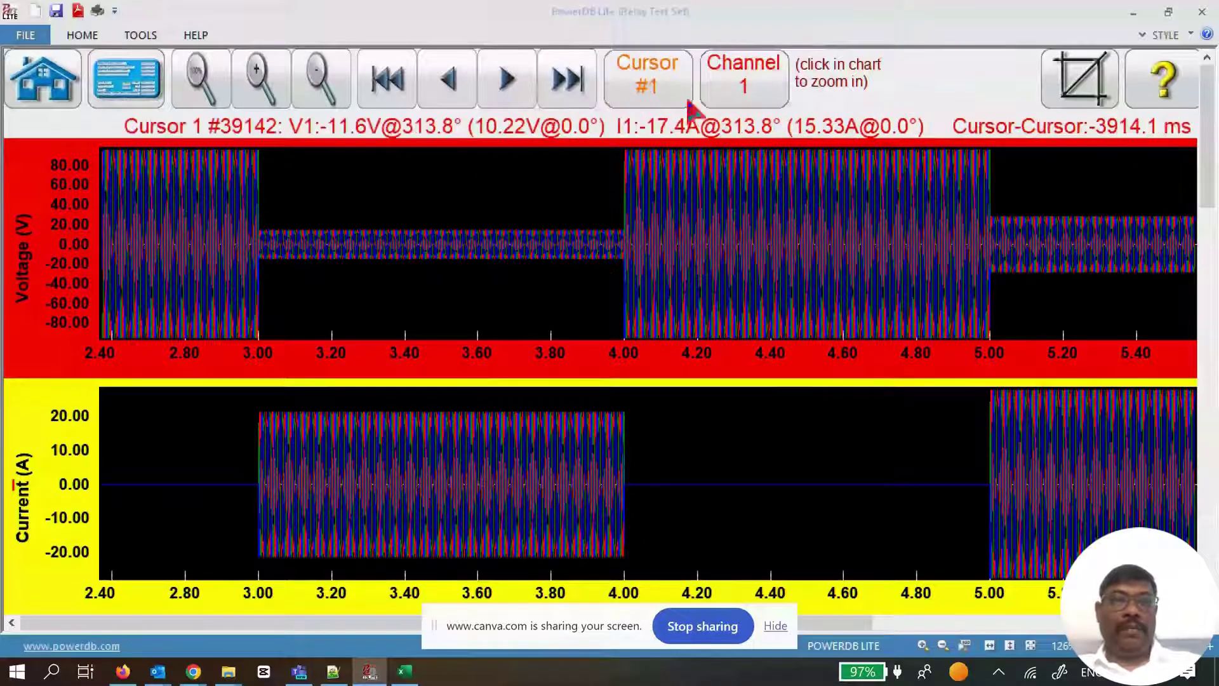
click(683, 95)
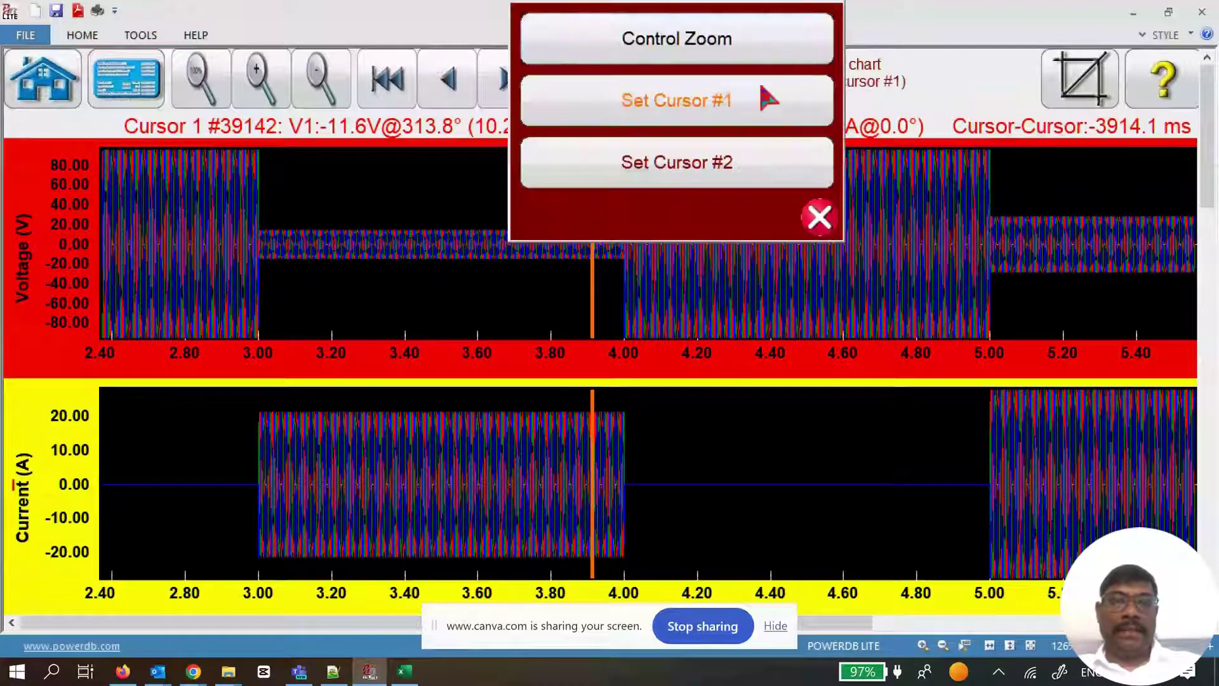
click(779, 101)
click(677, 99)
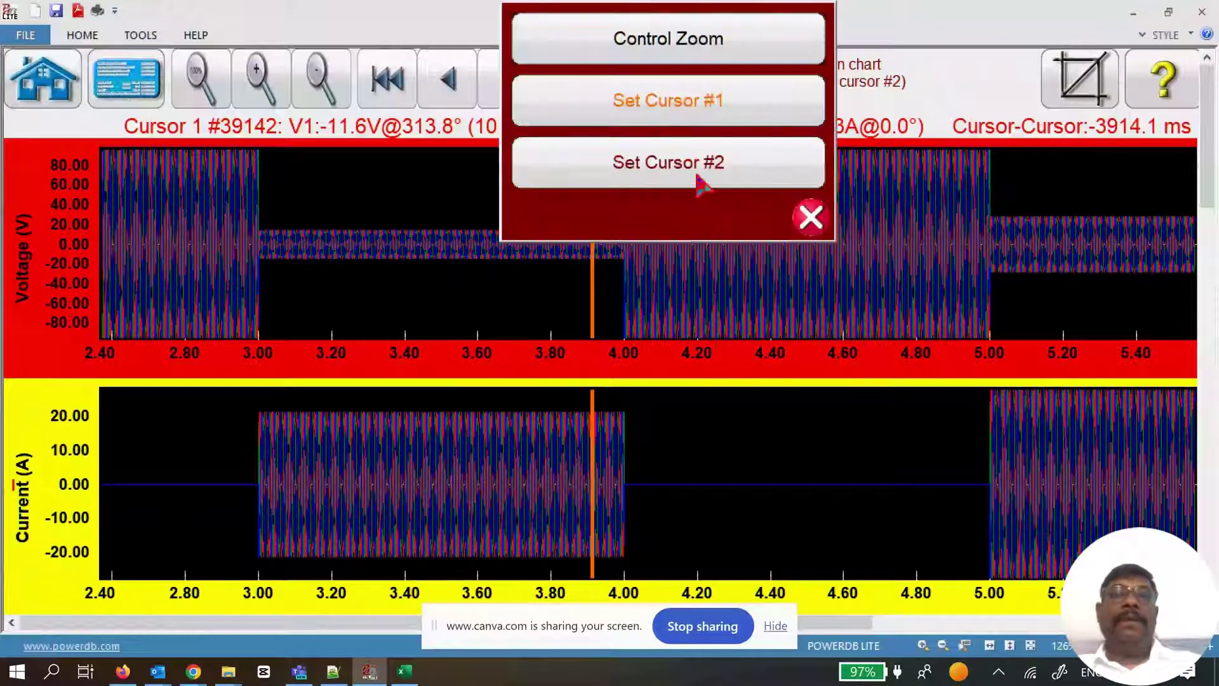
click(699, 181)
click(660, 254)
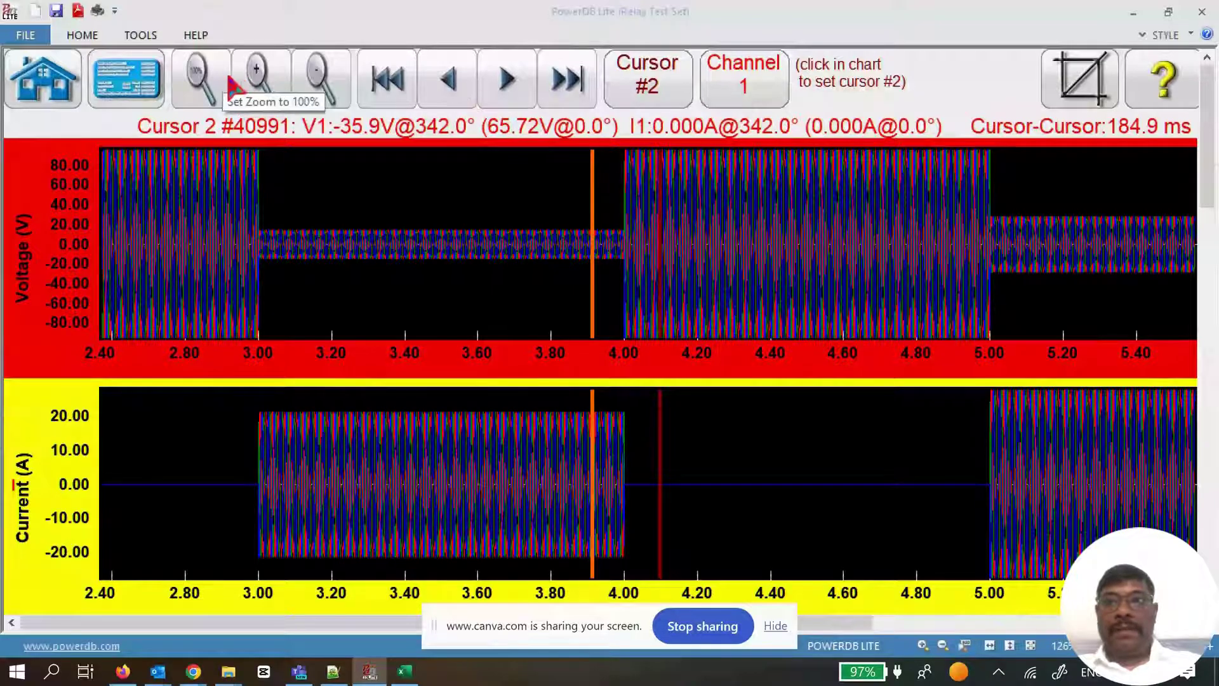
click(269, 82)
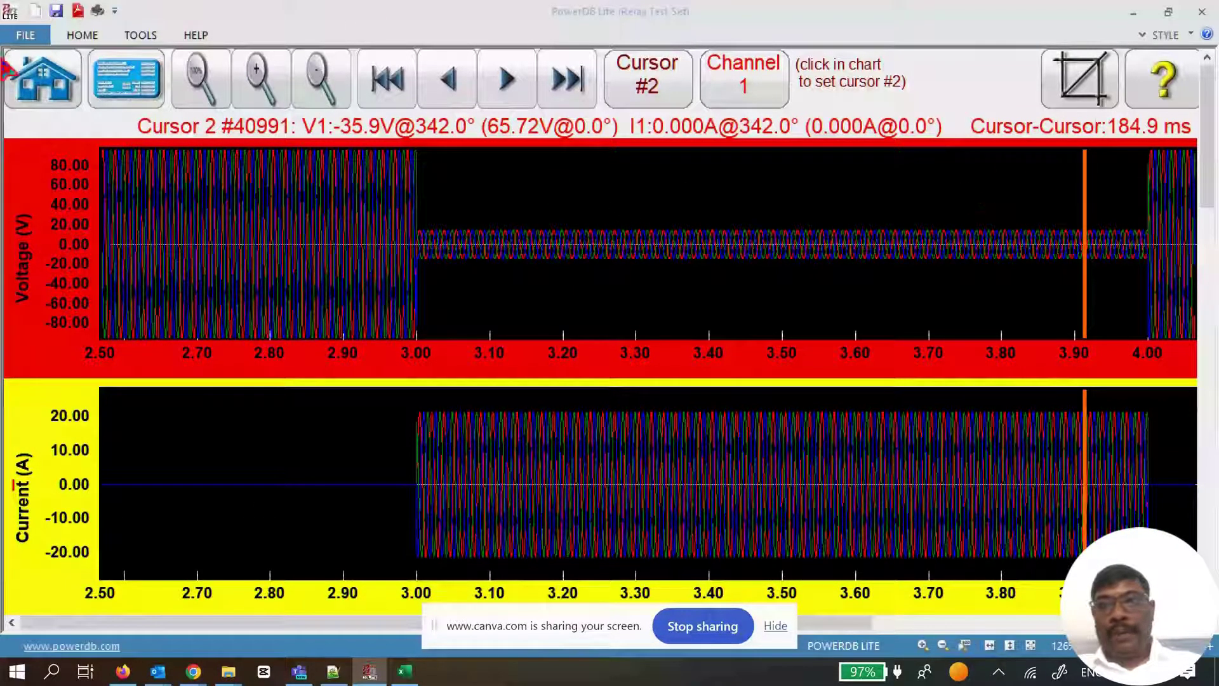
click(122, 81)
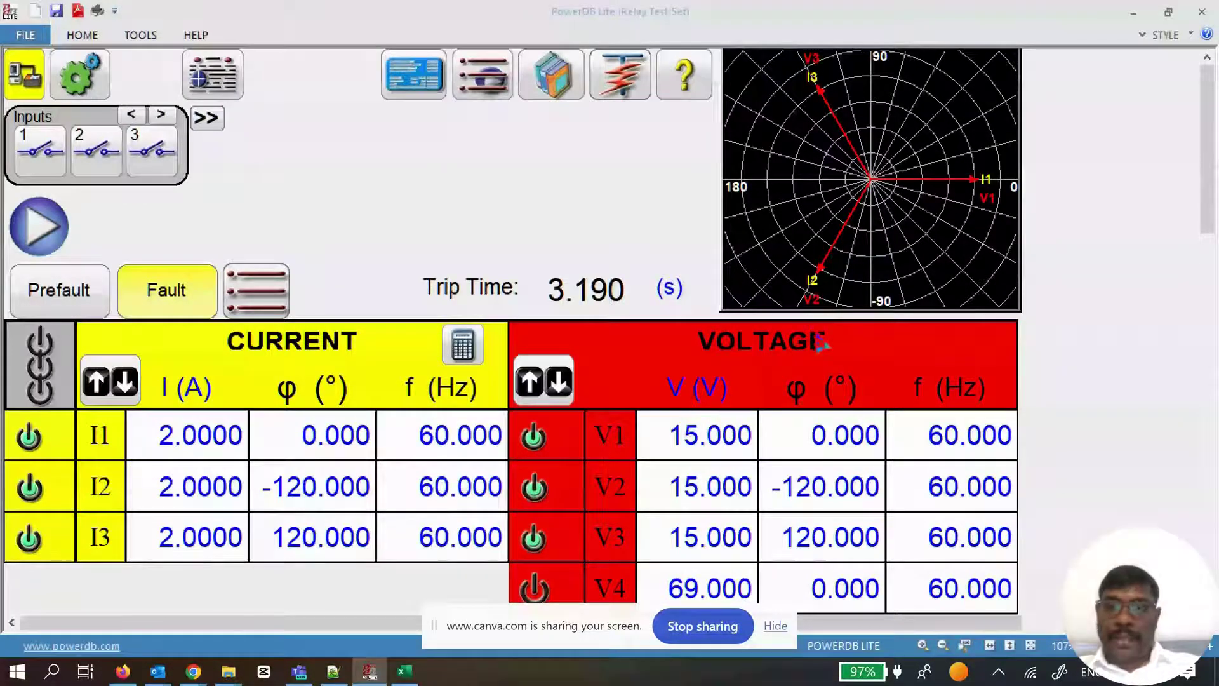
Open the impedance Click On Fault test and decline replacing the existing search lines with Quick Test lines
click(473, 94)
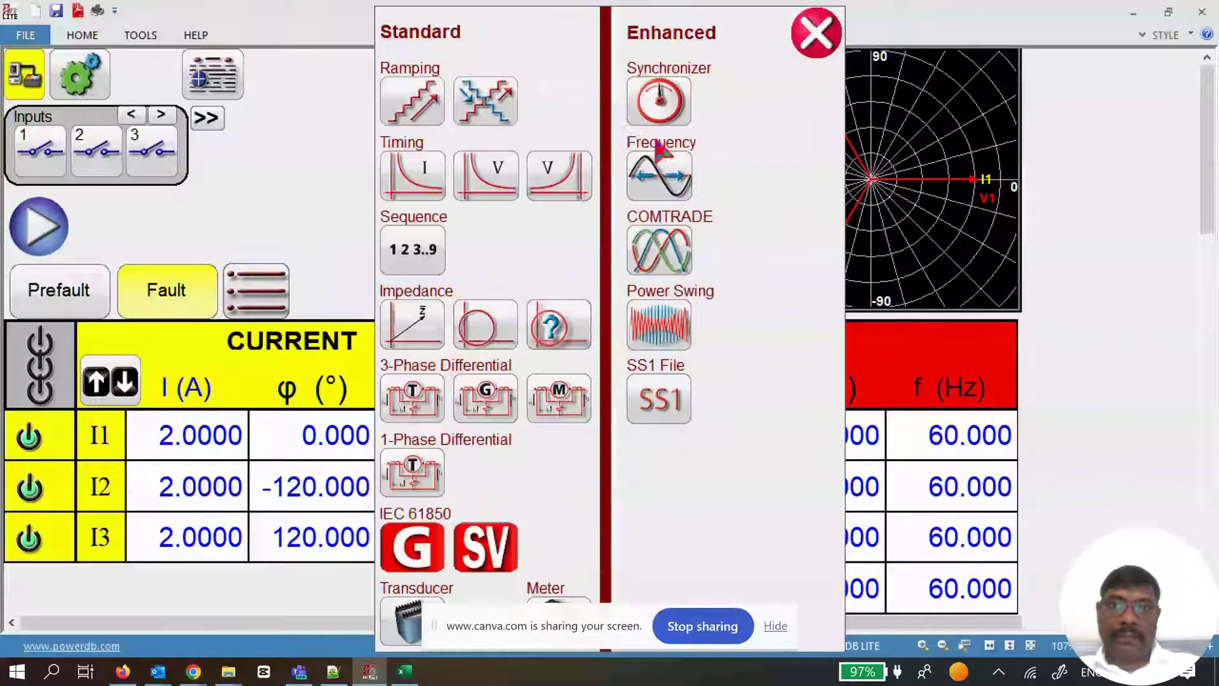
click(484, 337)
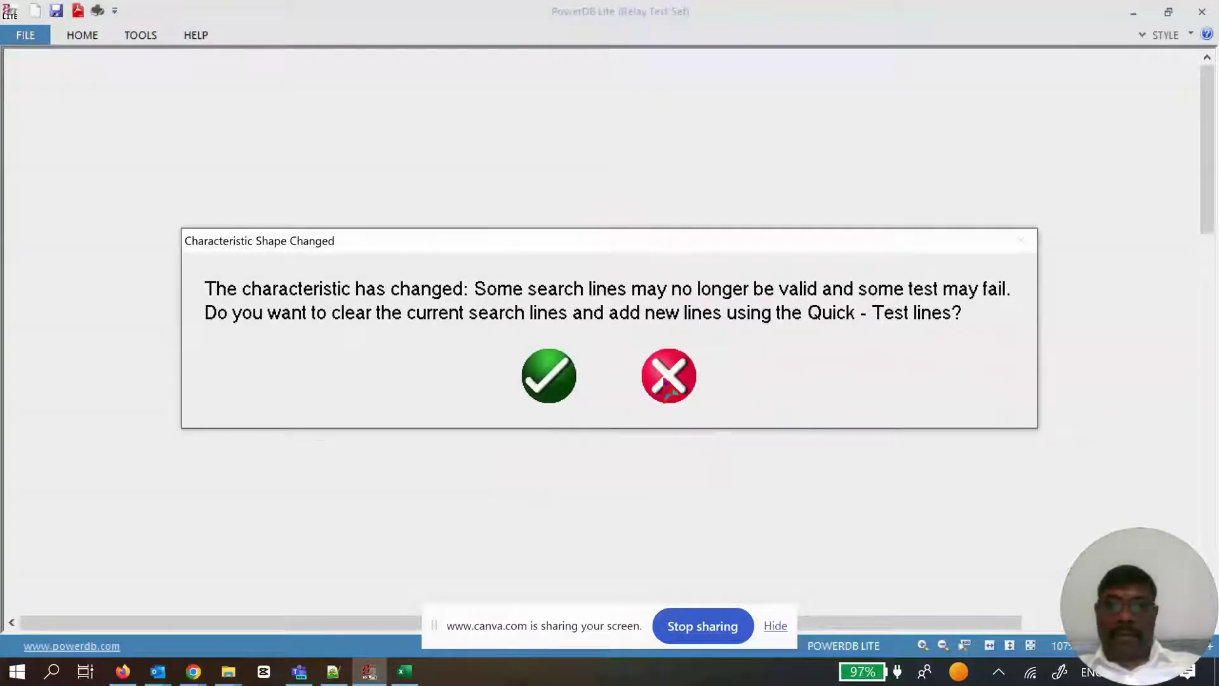
click(670, 381)
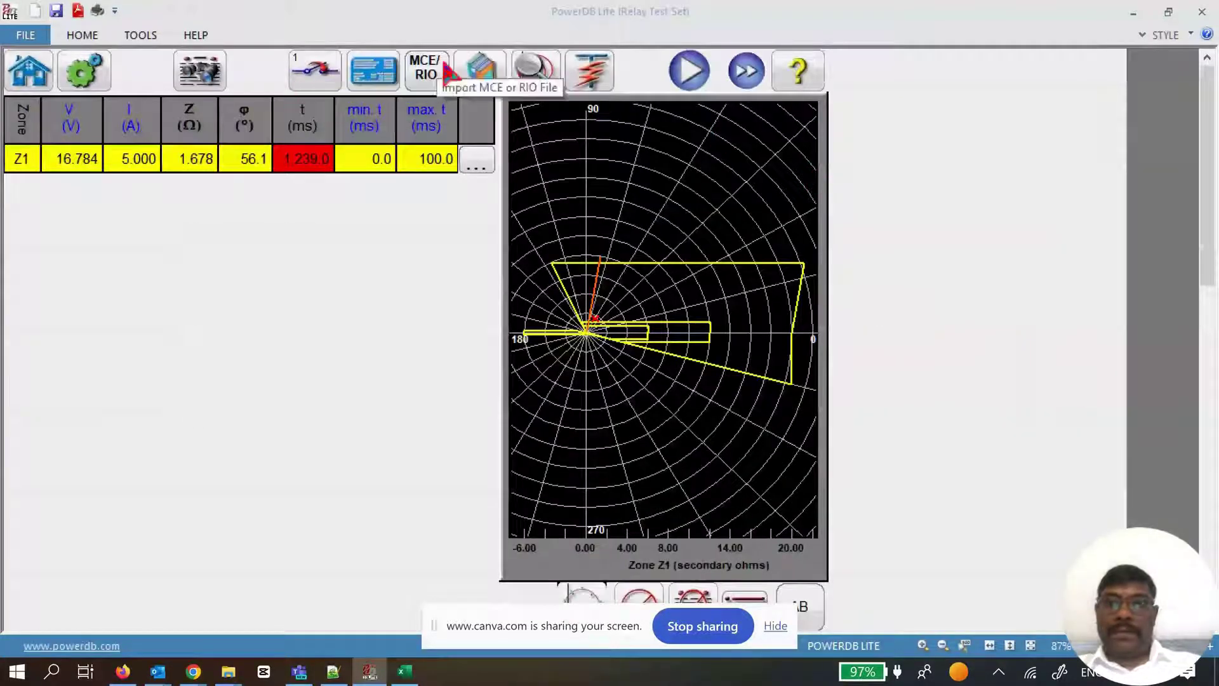
Choose the ABB REL 670 v1.1.01 from the relay library and accept its settings
click(483, 70)
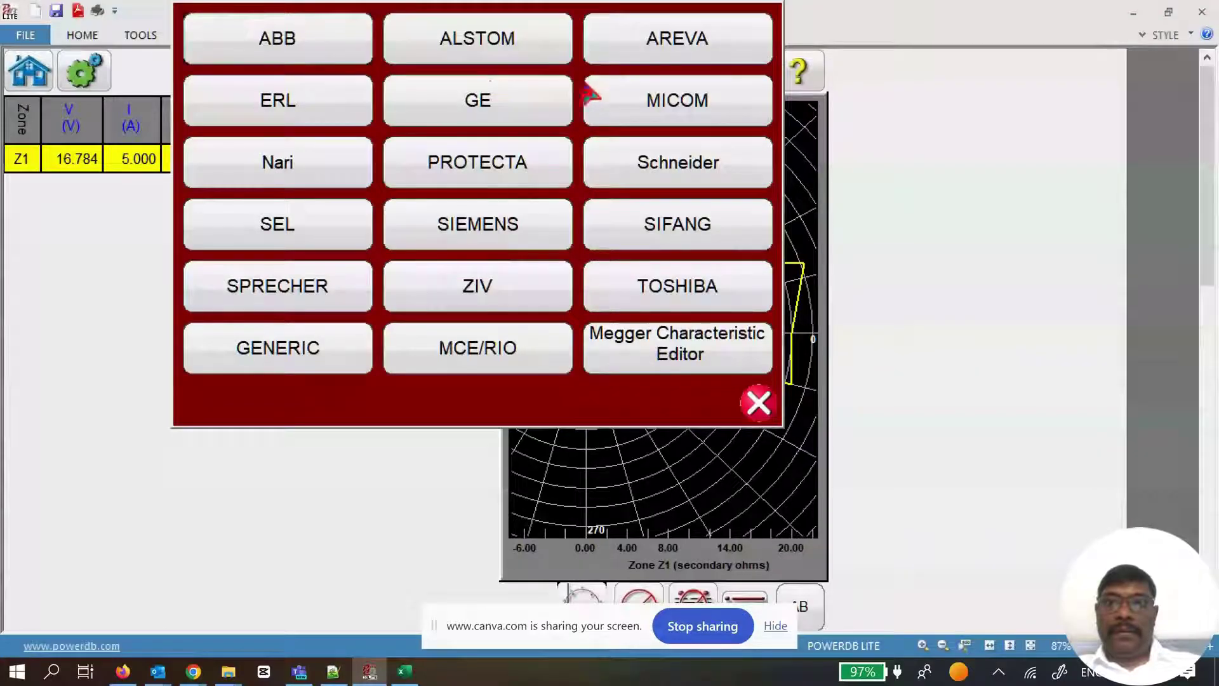
click(323, 49)
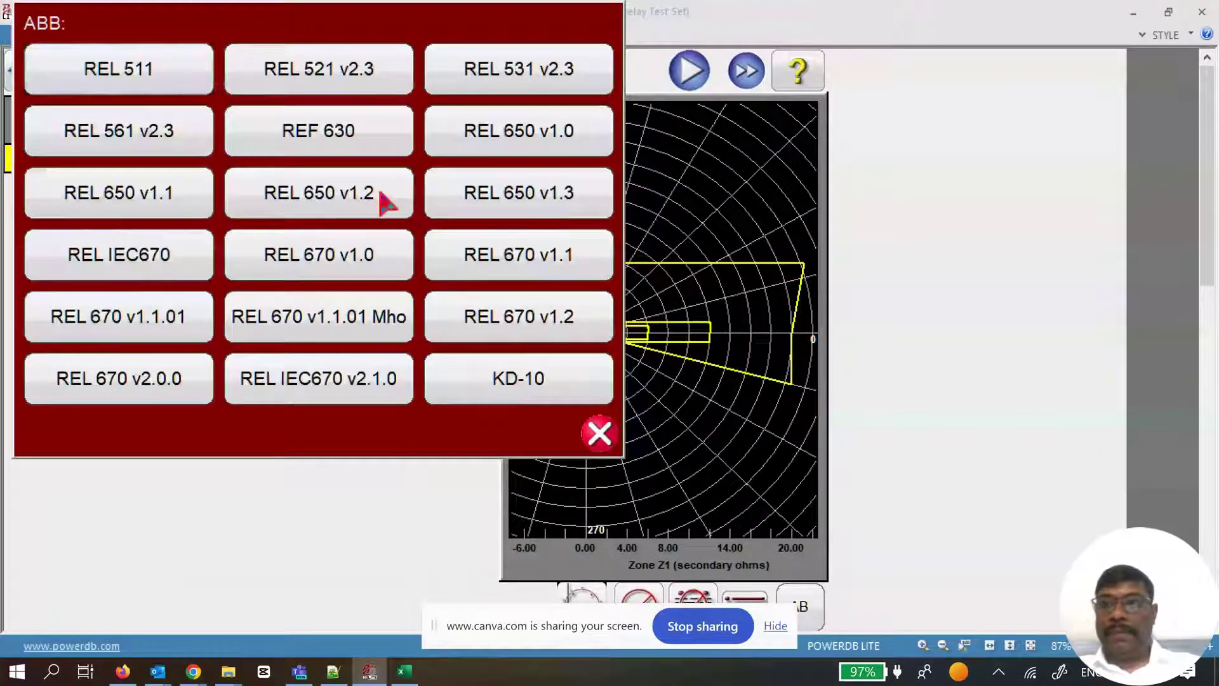
click(170, 327)
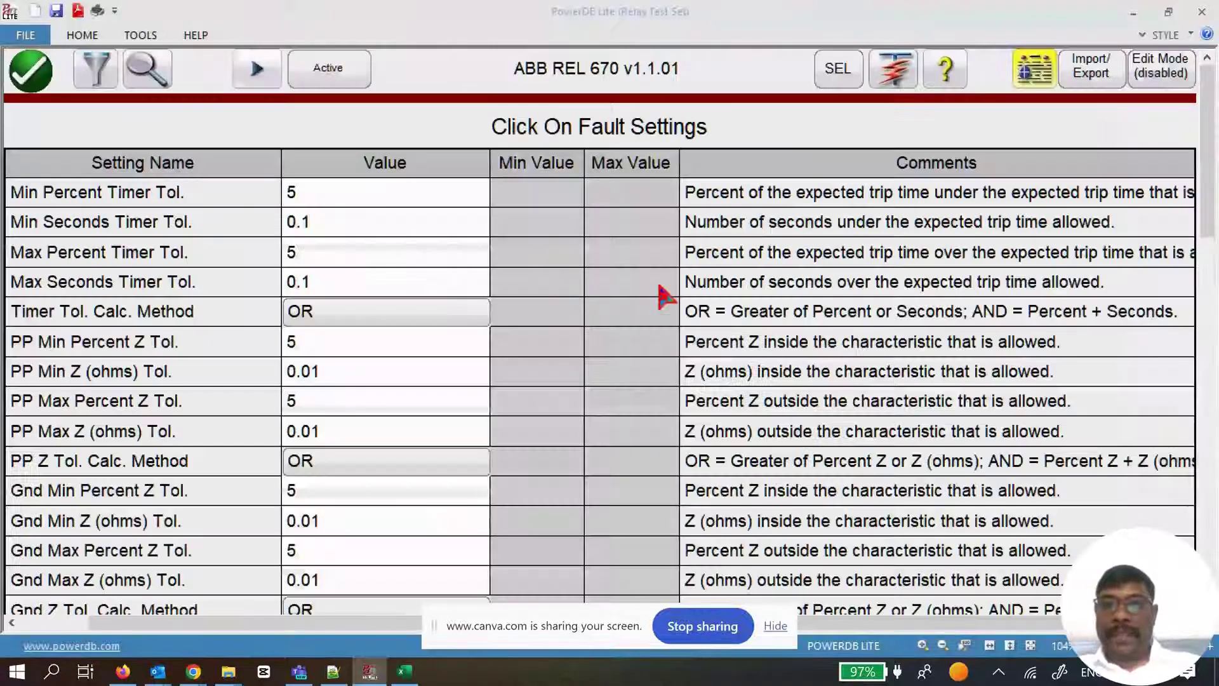
click(88, 79)
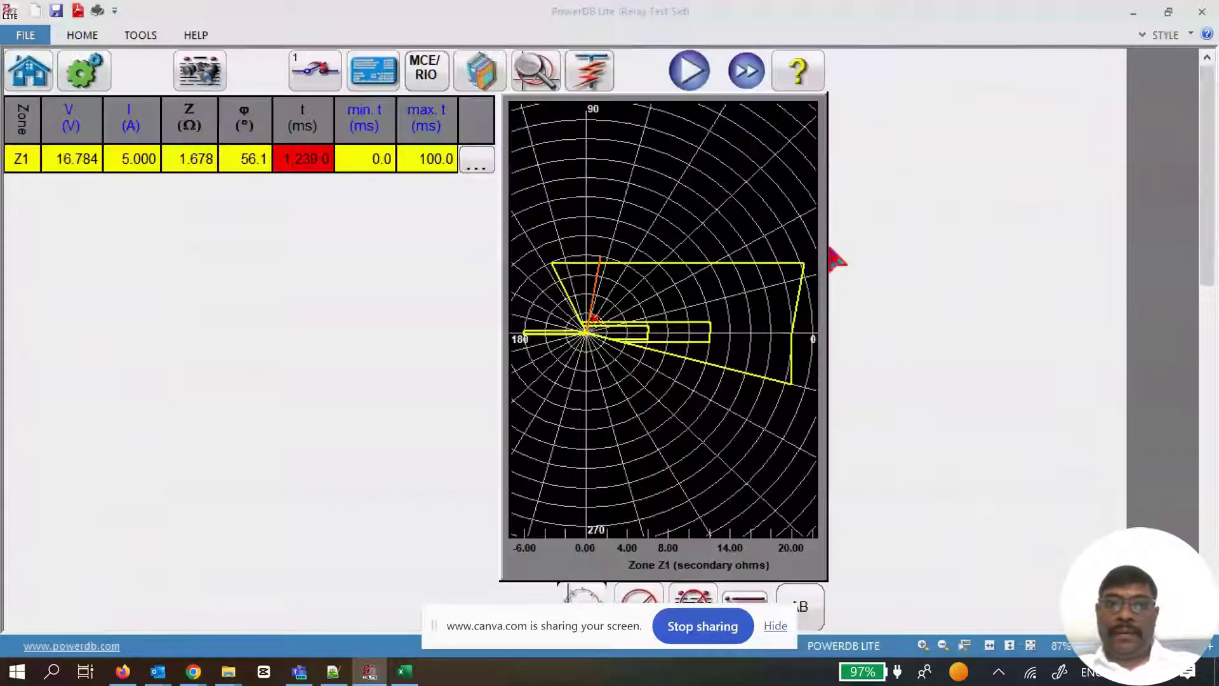
Disable the two second minimum apply time in the impedance test configuration and accept it
click(760, 591)
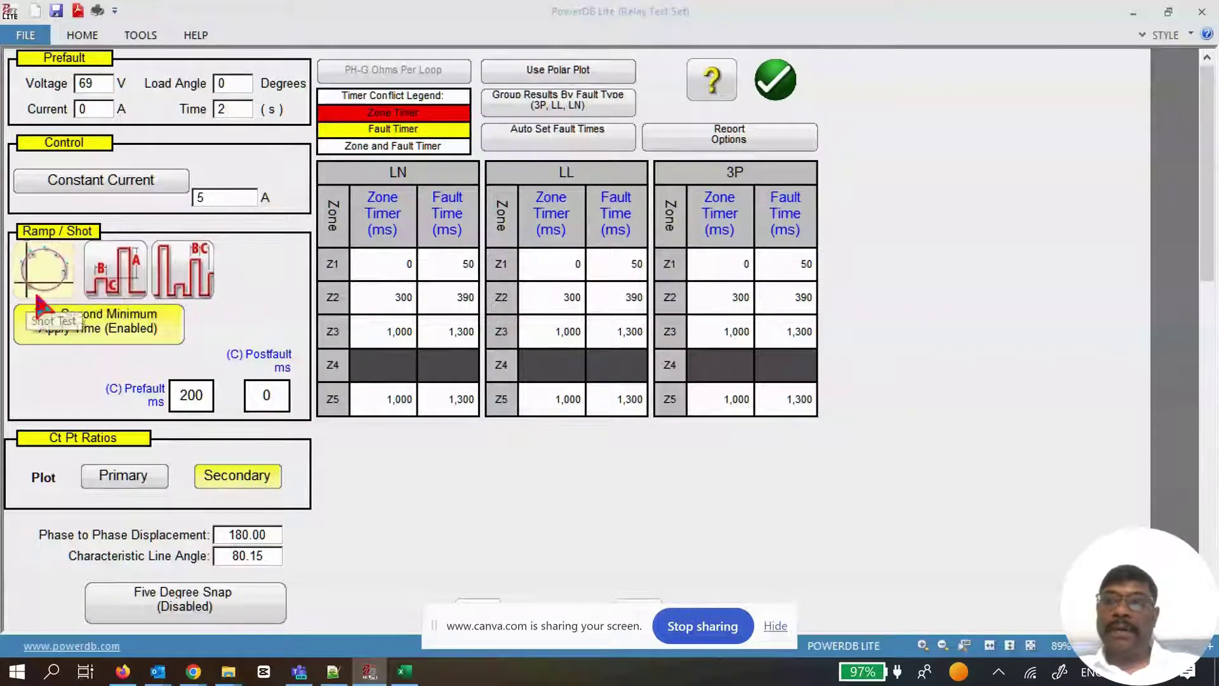
click(96, 325)
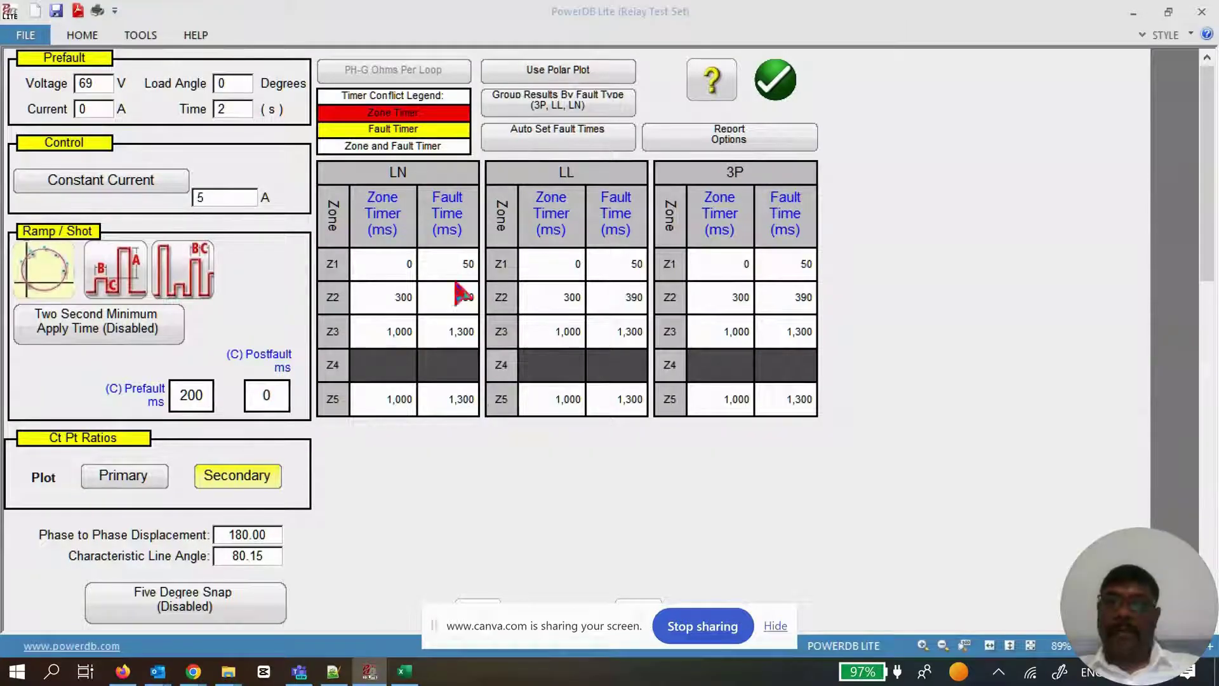
click(776, 90)
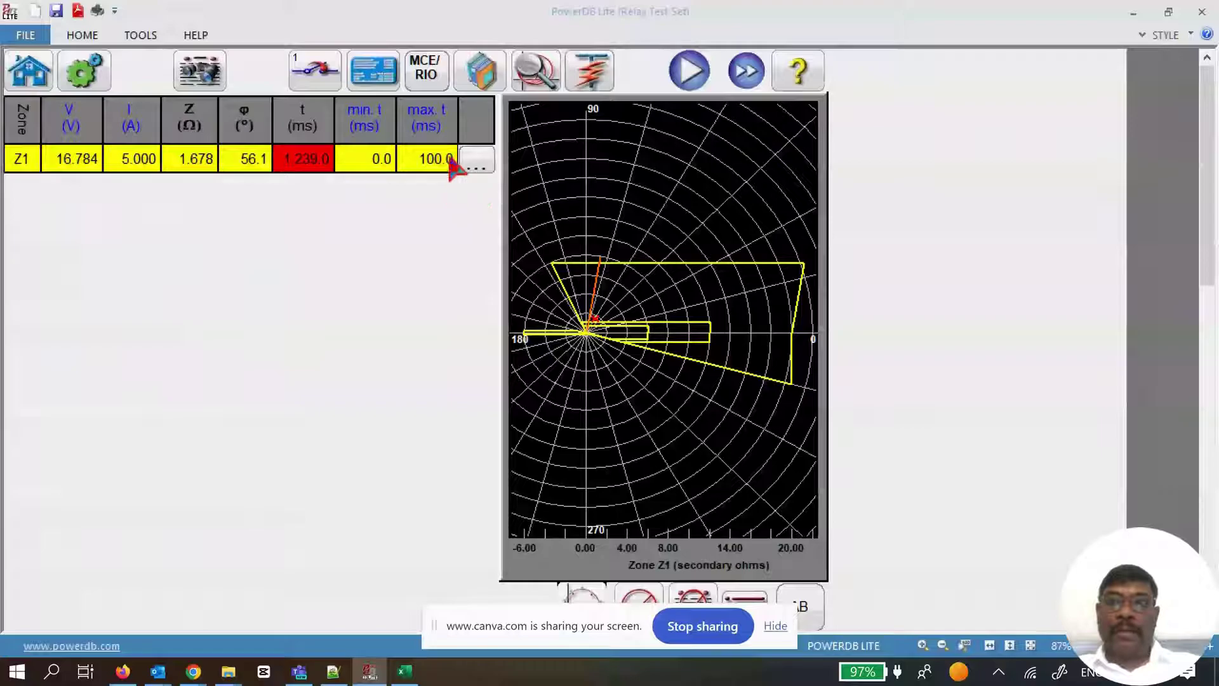
Delete the existing Z1 test point from the impedance test results table
click(478, 164)
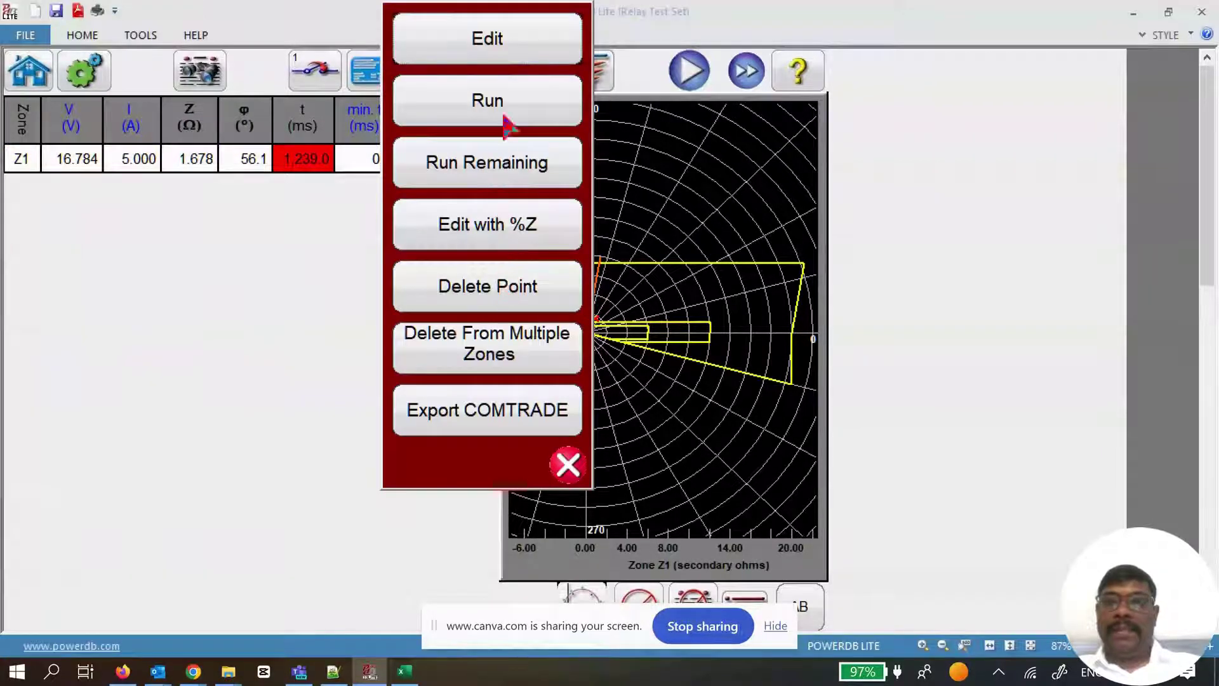
click(501, 295)
click(488, 269)
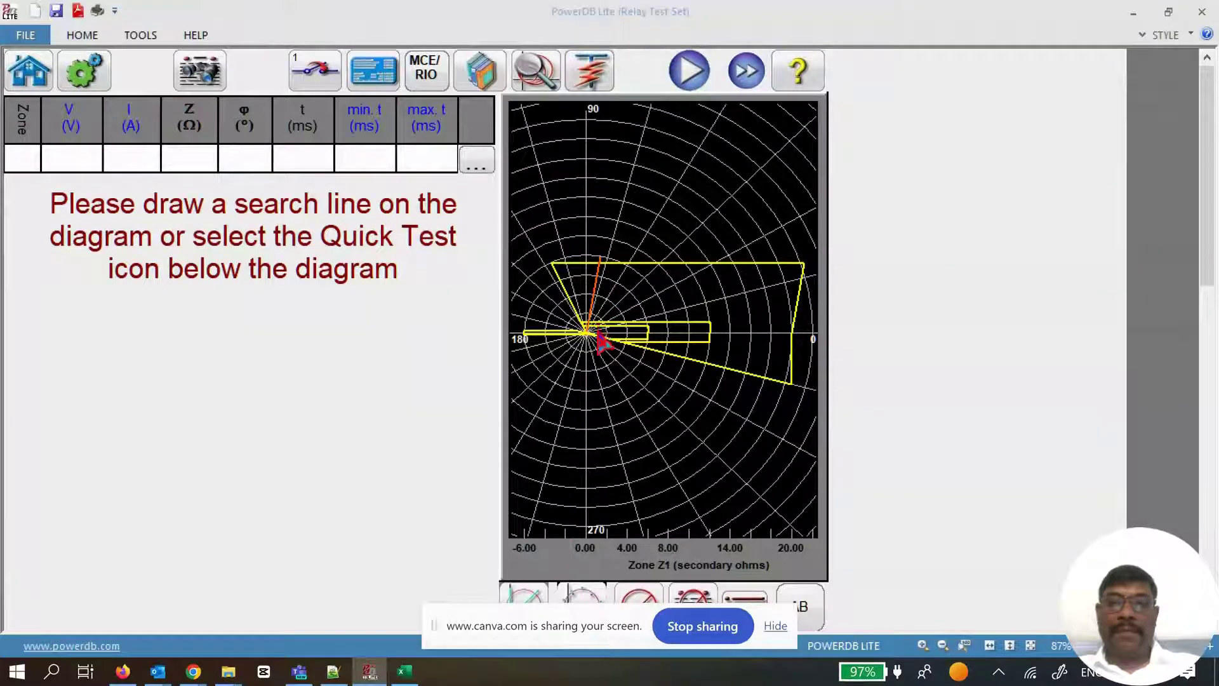
Place a Z1 test point at about 0.54 Ω and 58.5° on the impedance diagram, run it and simulate the contact
click(589, 328)
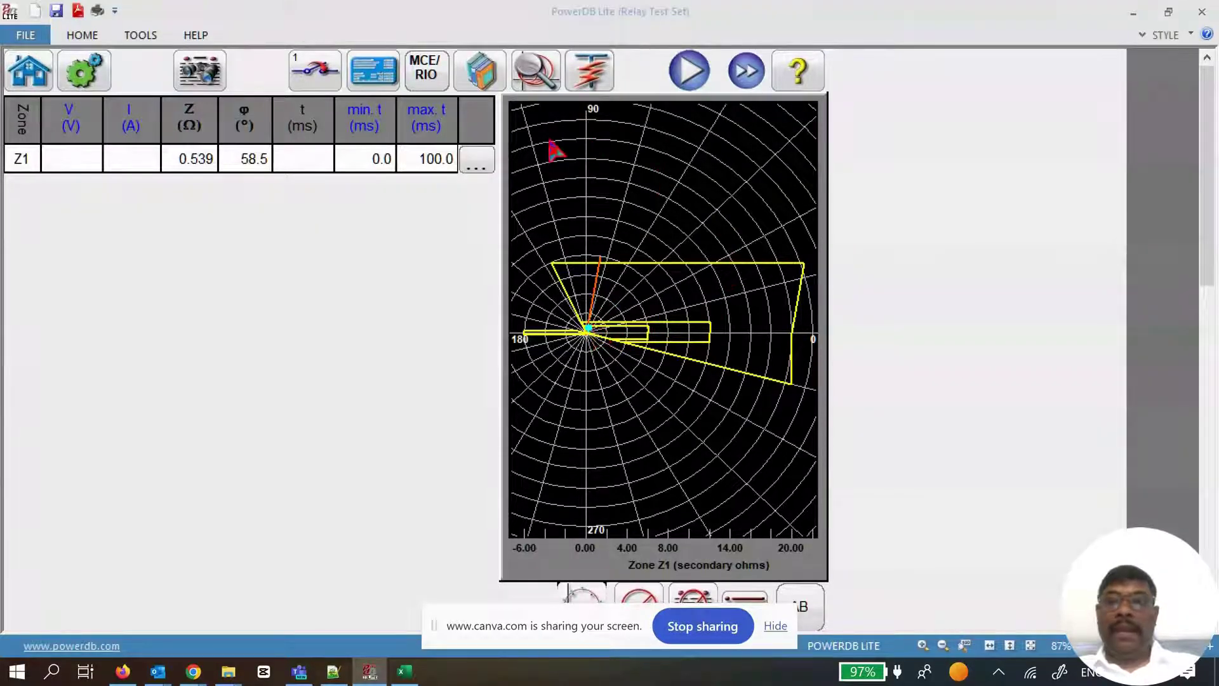
click(476, 163)
click(521, 111)
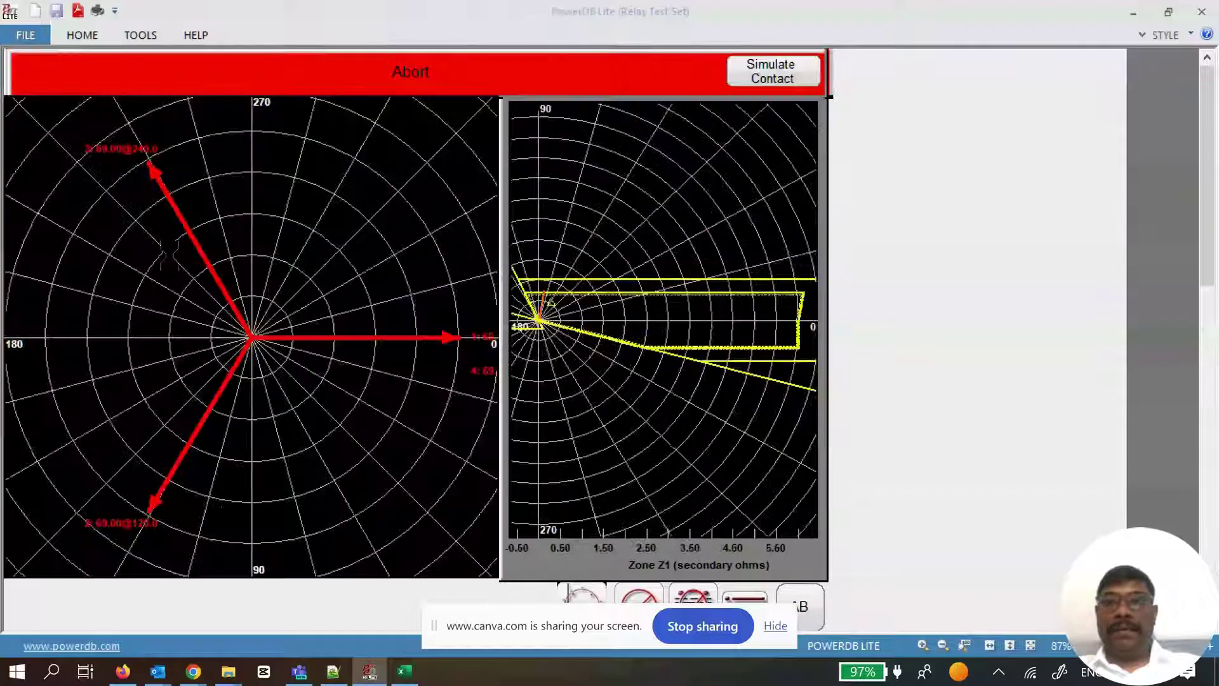
click(801, 81)
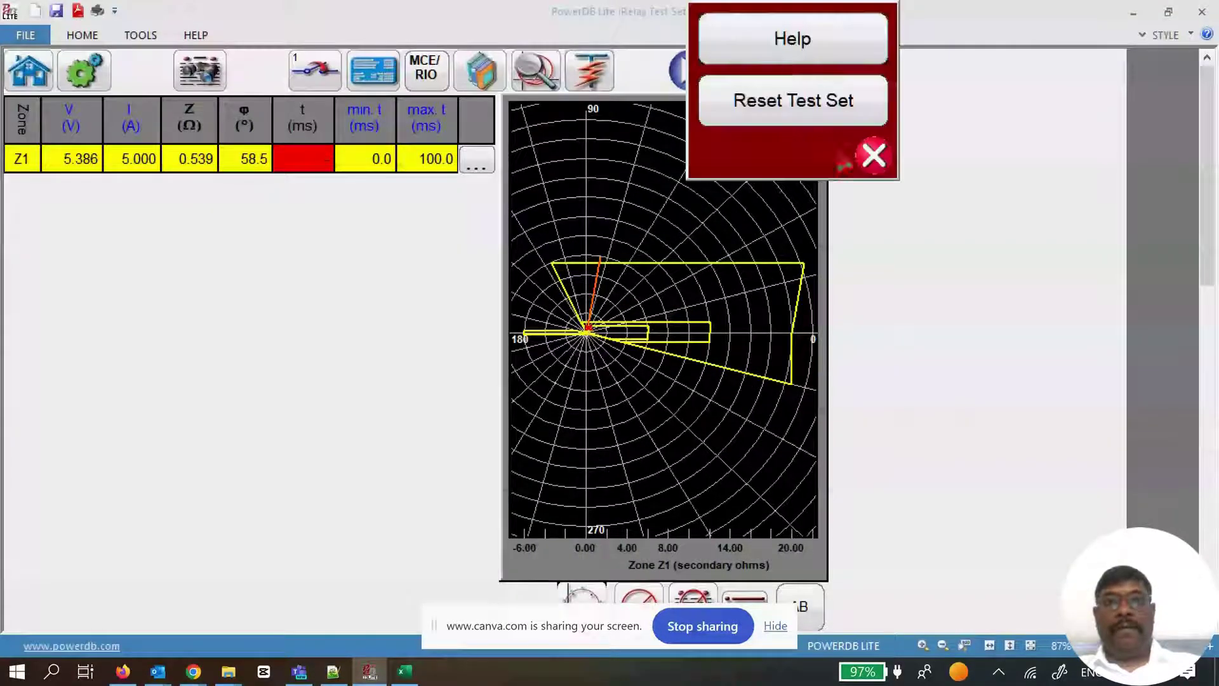
click(880, 166)
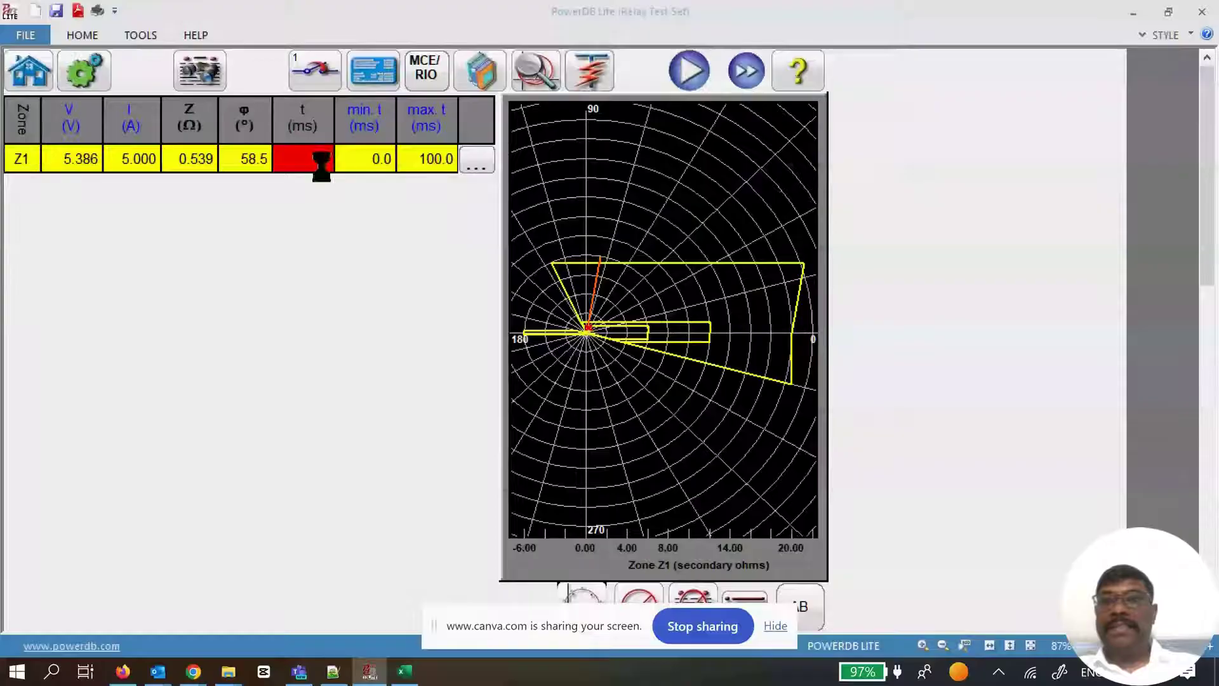
Export the Z1 test point as a COMTRADE file named CFG COF Test 5 in Downloads
click(479, 169)
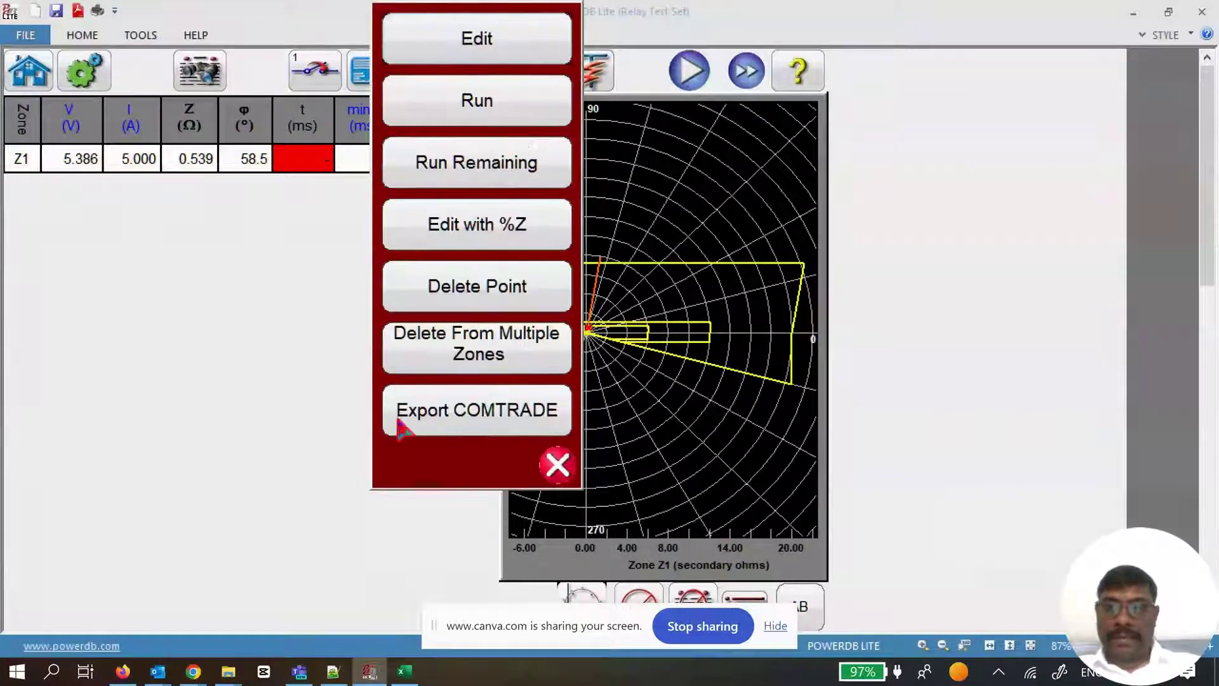
click(472, 430)
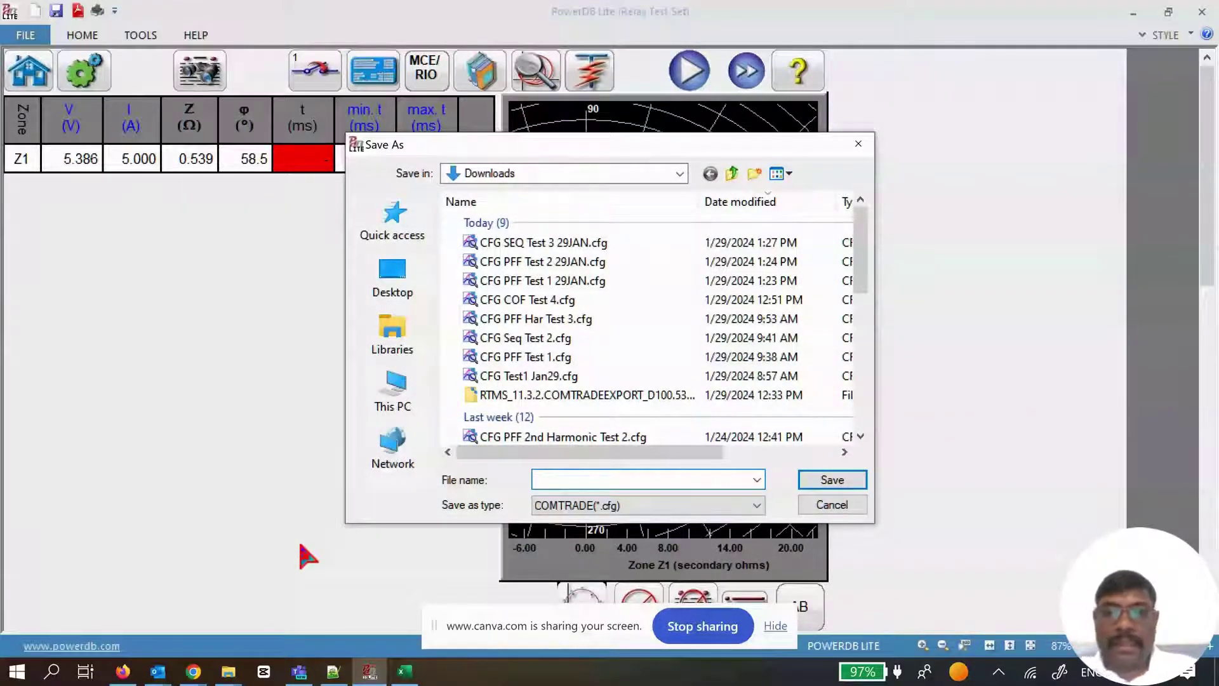
text(C)
text(FF)
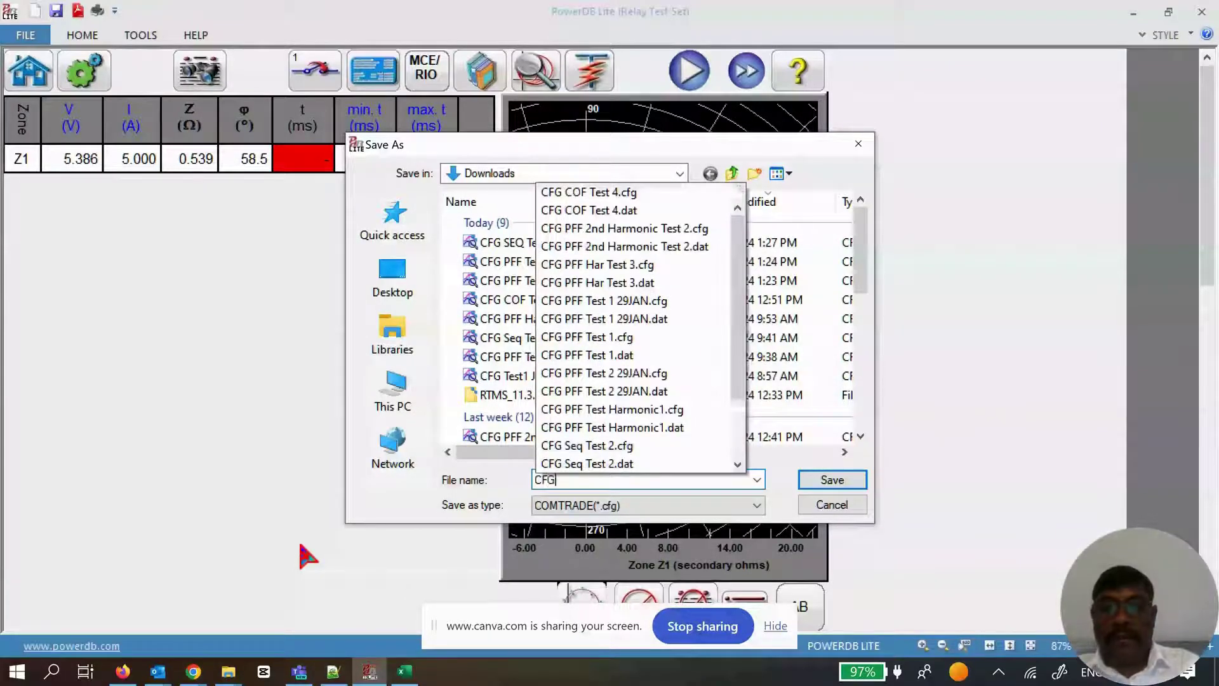
text(COF Test)
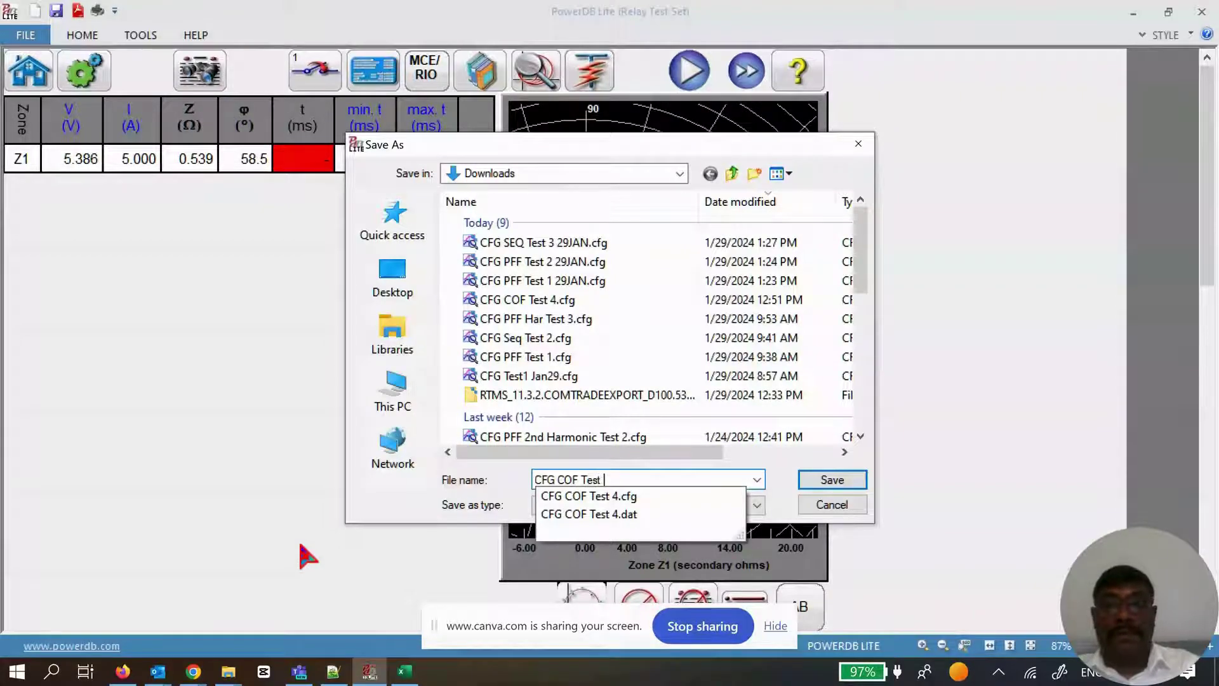
text( 4)
key(BackSpace)
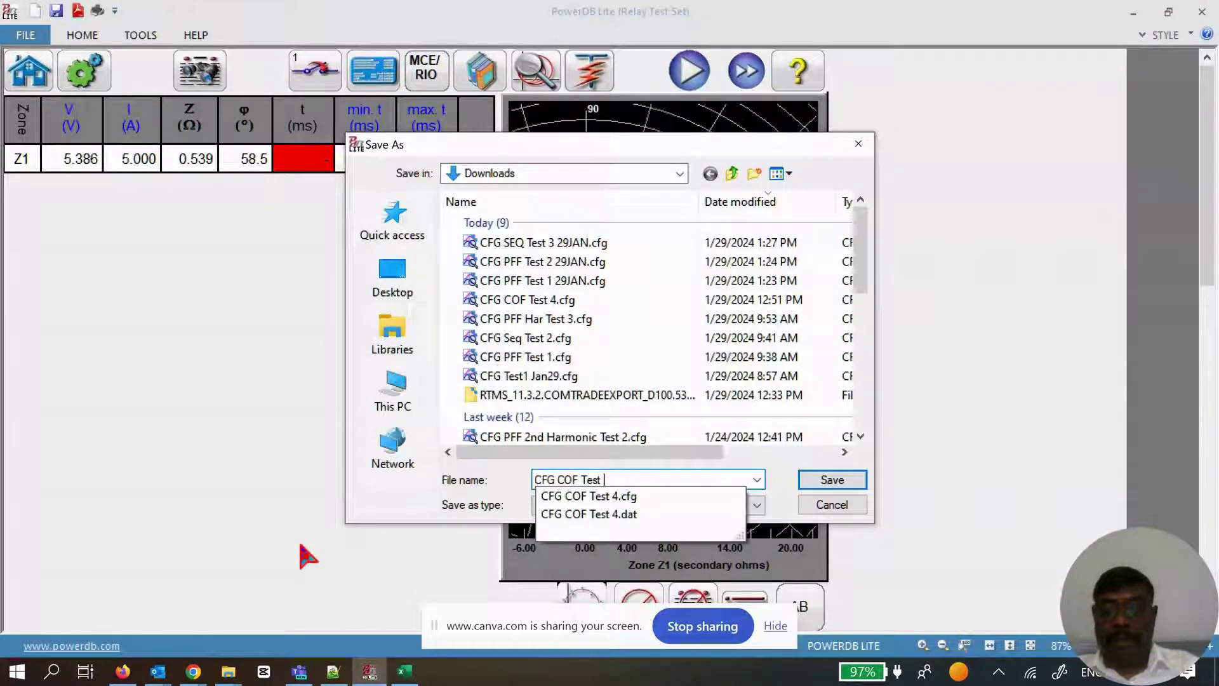
text(5)
key(Return)
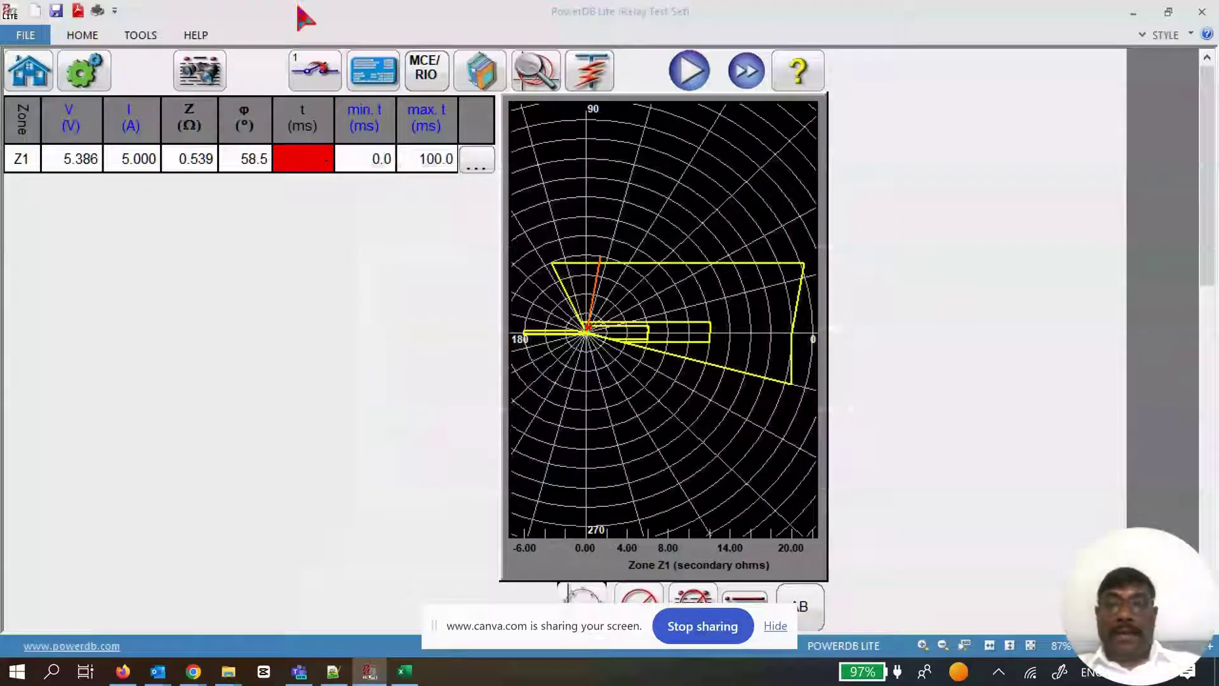
Leave the impedance test, go to the COMTRADE test and load CFG COF Test 5.cfg from Downloads
click(26, 73)
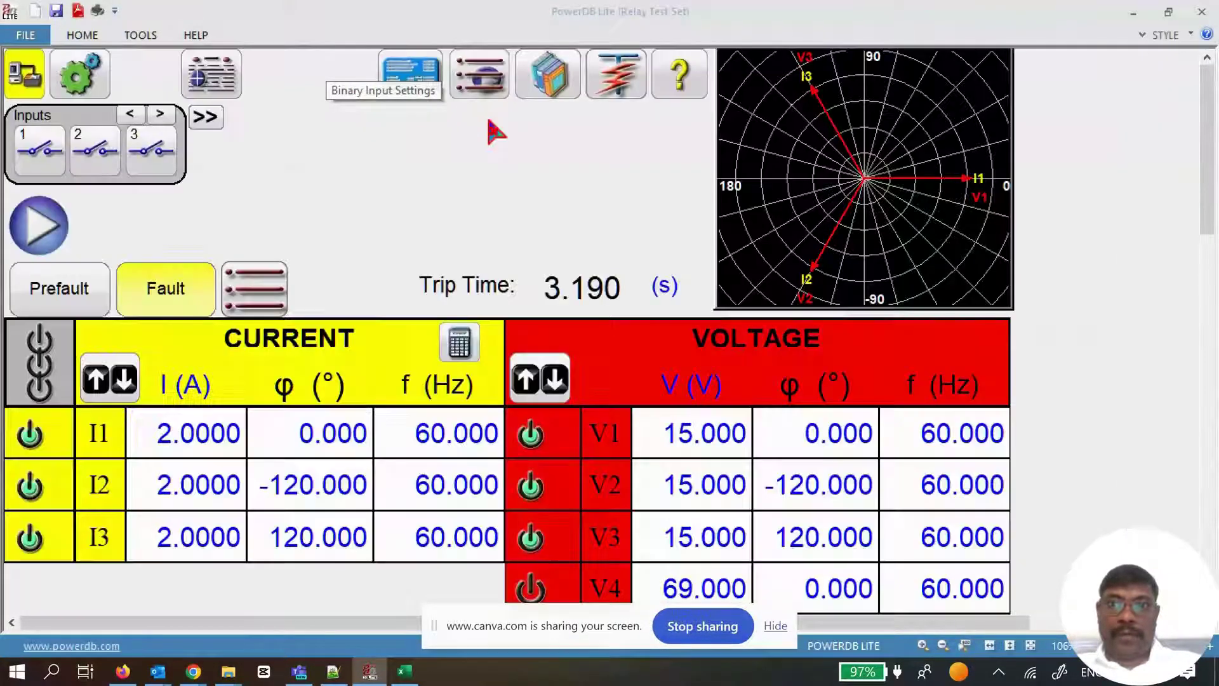
click(480, 79)
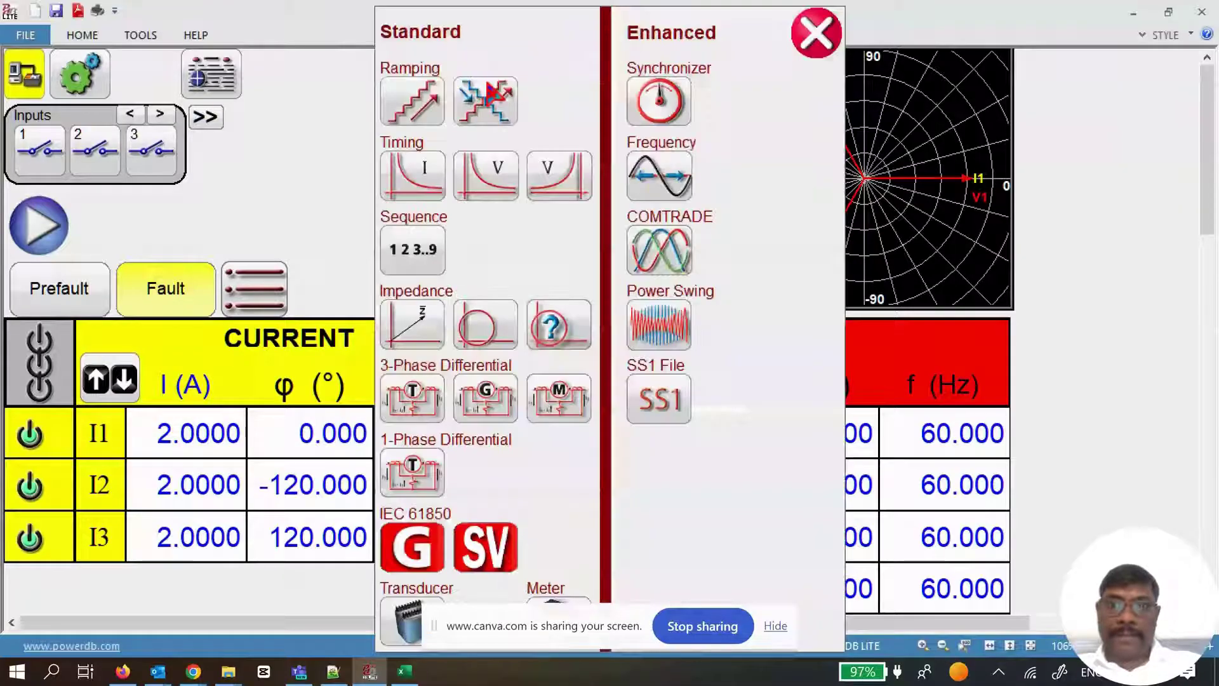
click(676, 262)
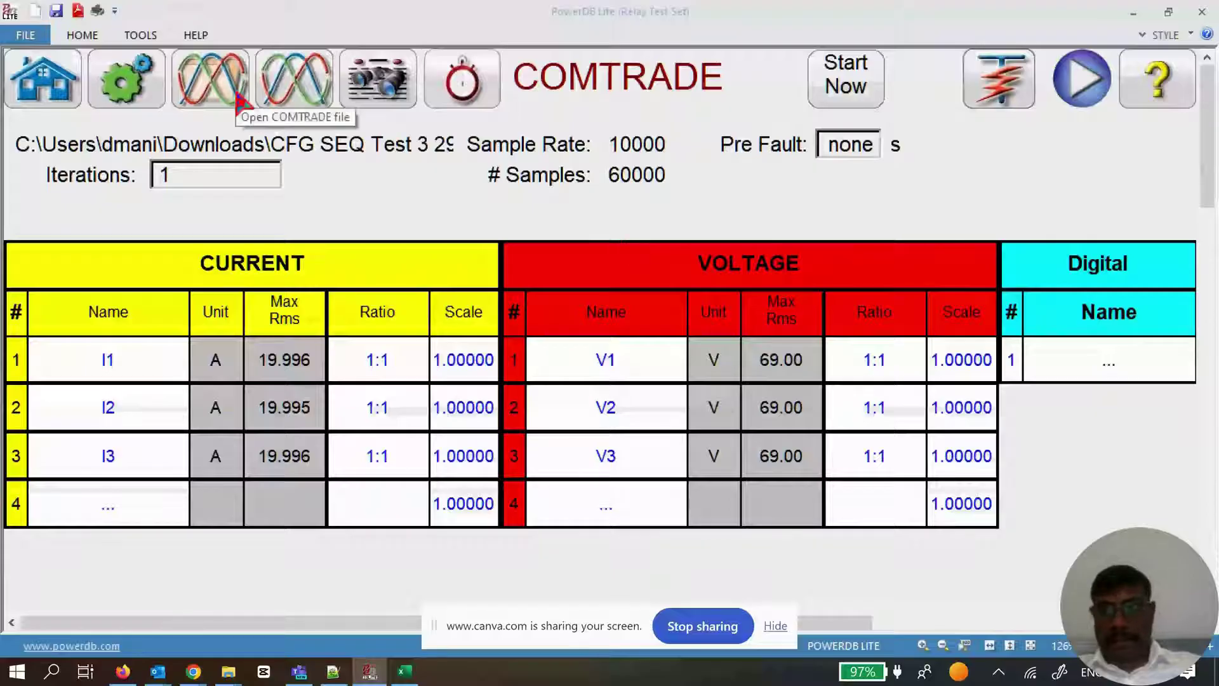
click(213, 81)
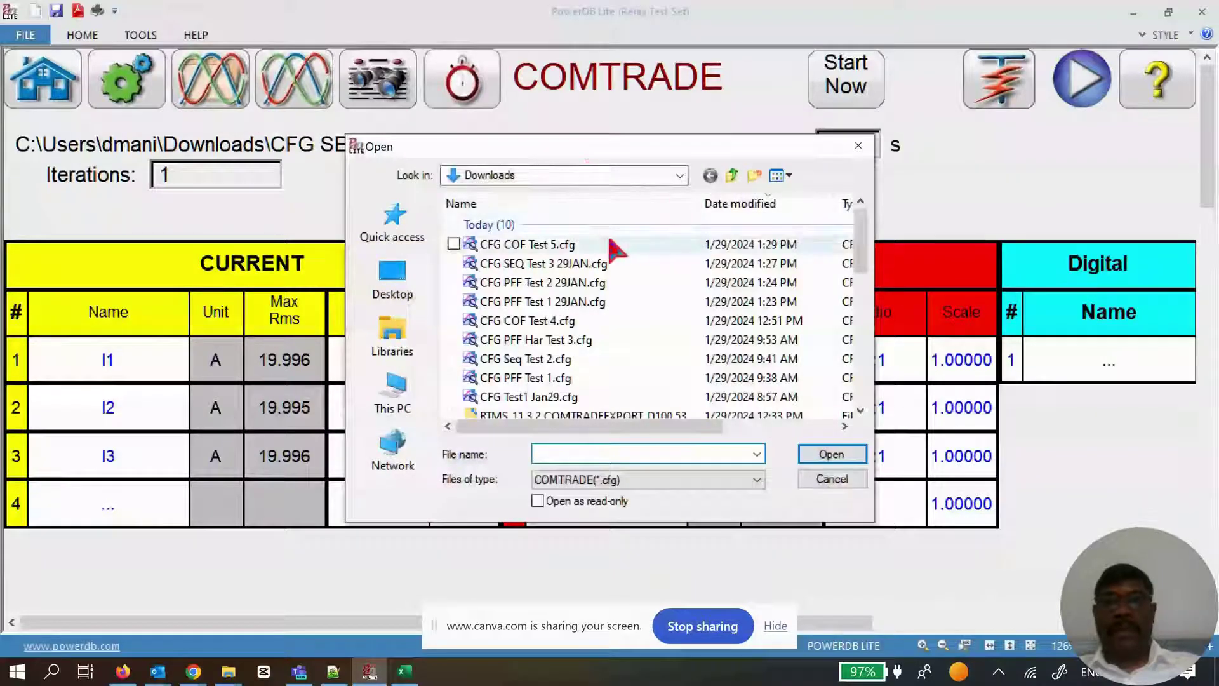
click(544, 244)
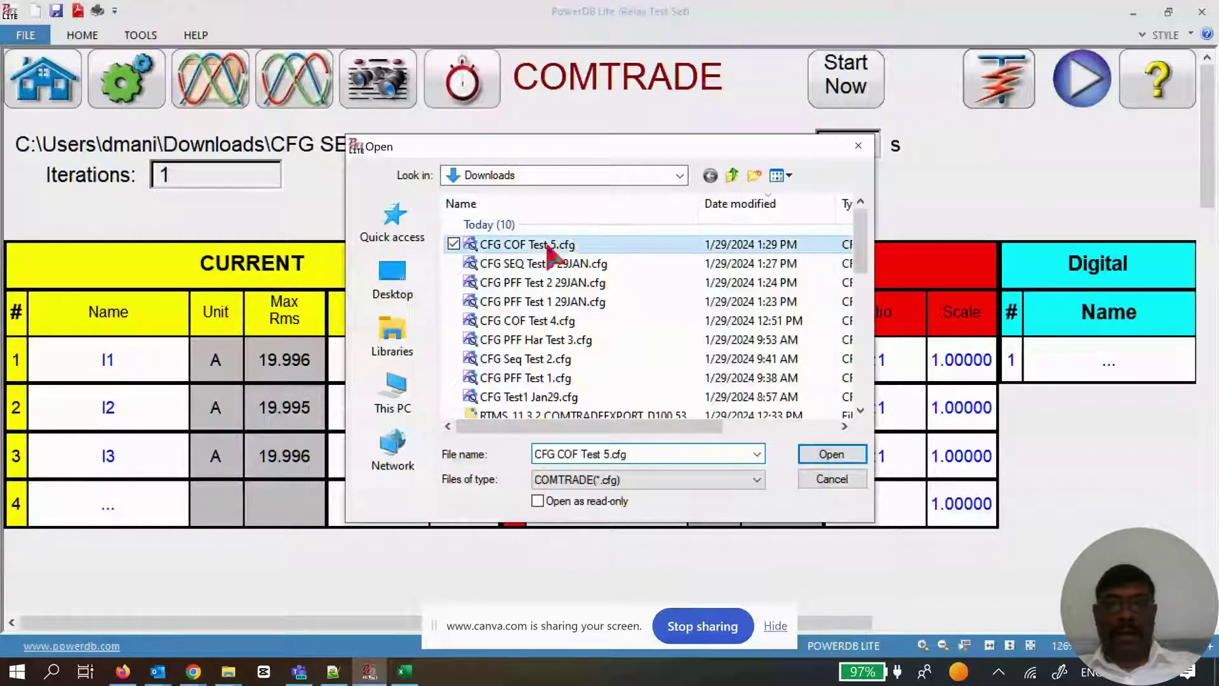
click(826, 454)
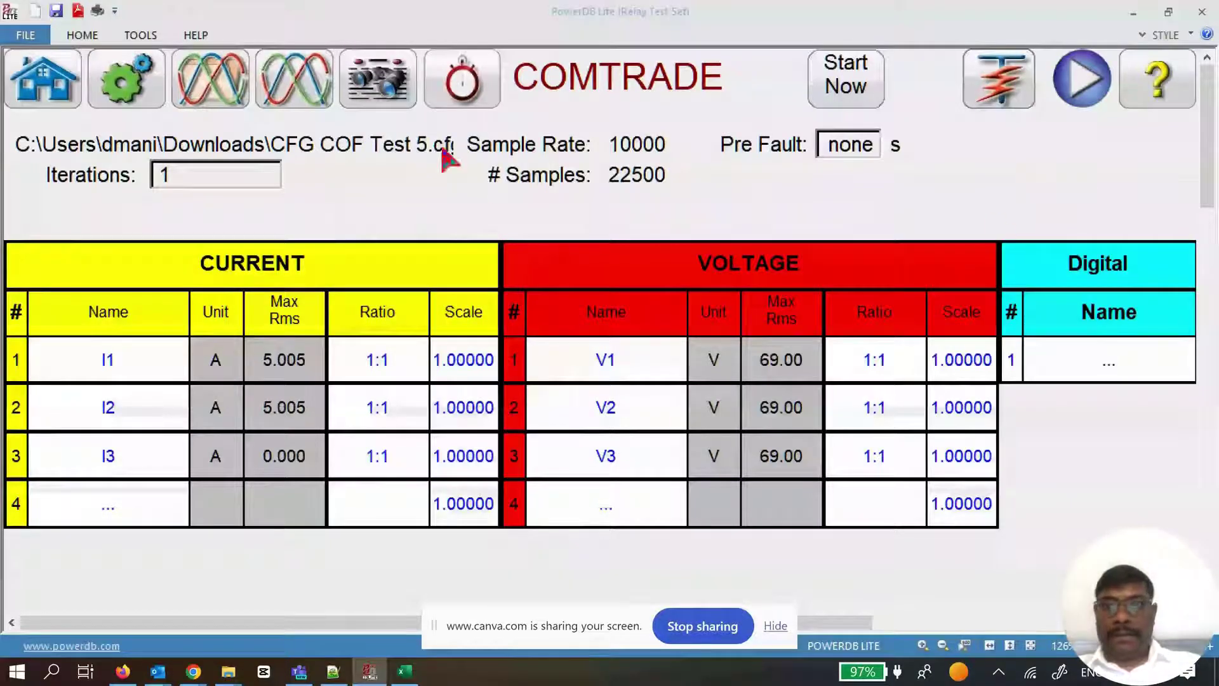
View the COMTRADE waveforms, examine the fault interval around 2.00 s up close and return to the channel list
click(314, 86)
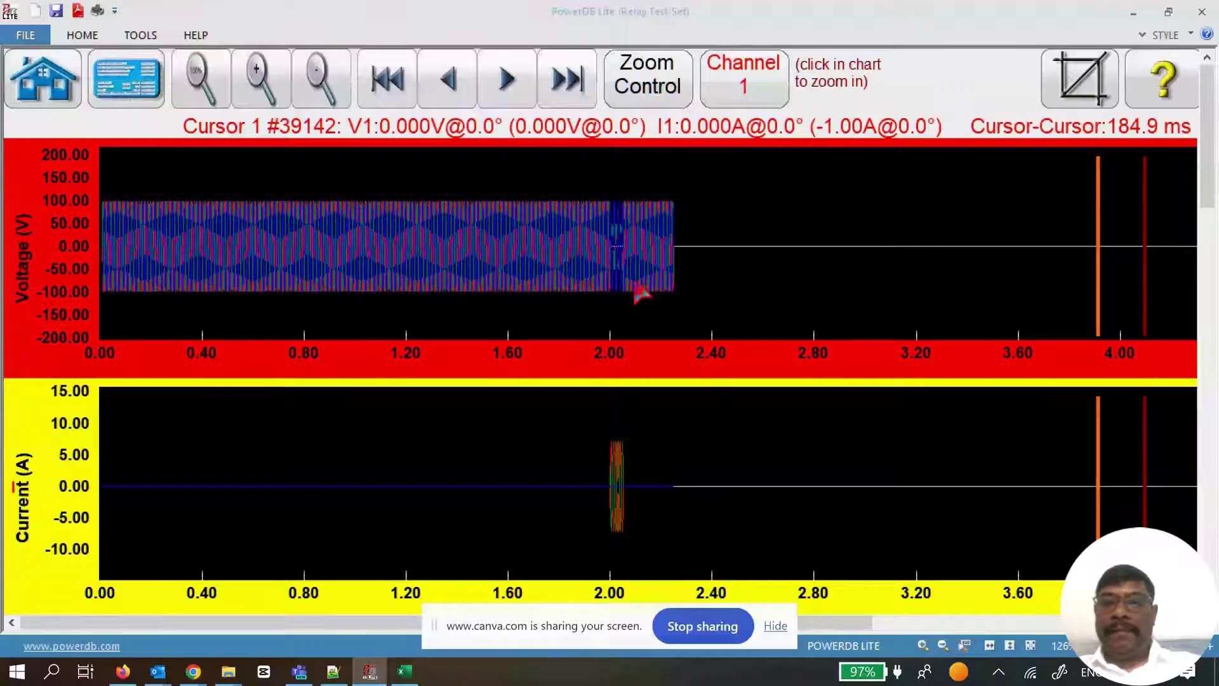
click(646, 276)
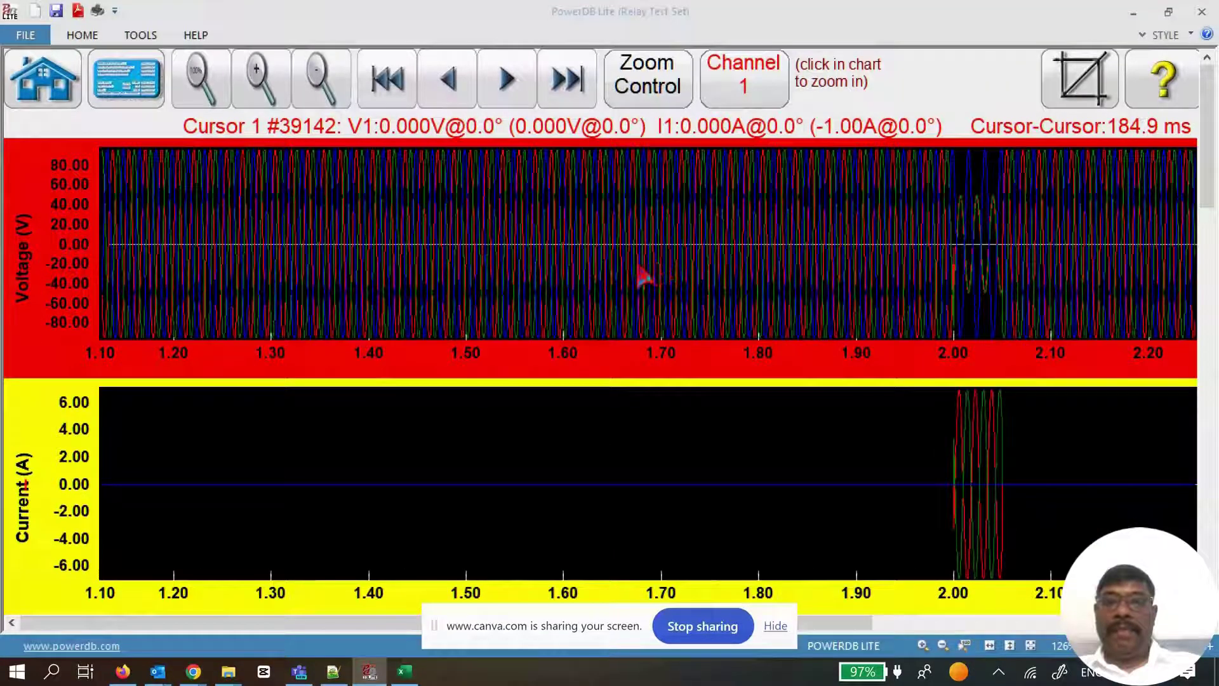
click(981, 267)
click(802, 270)
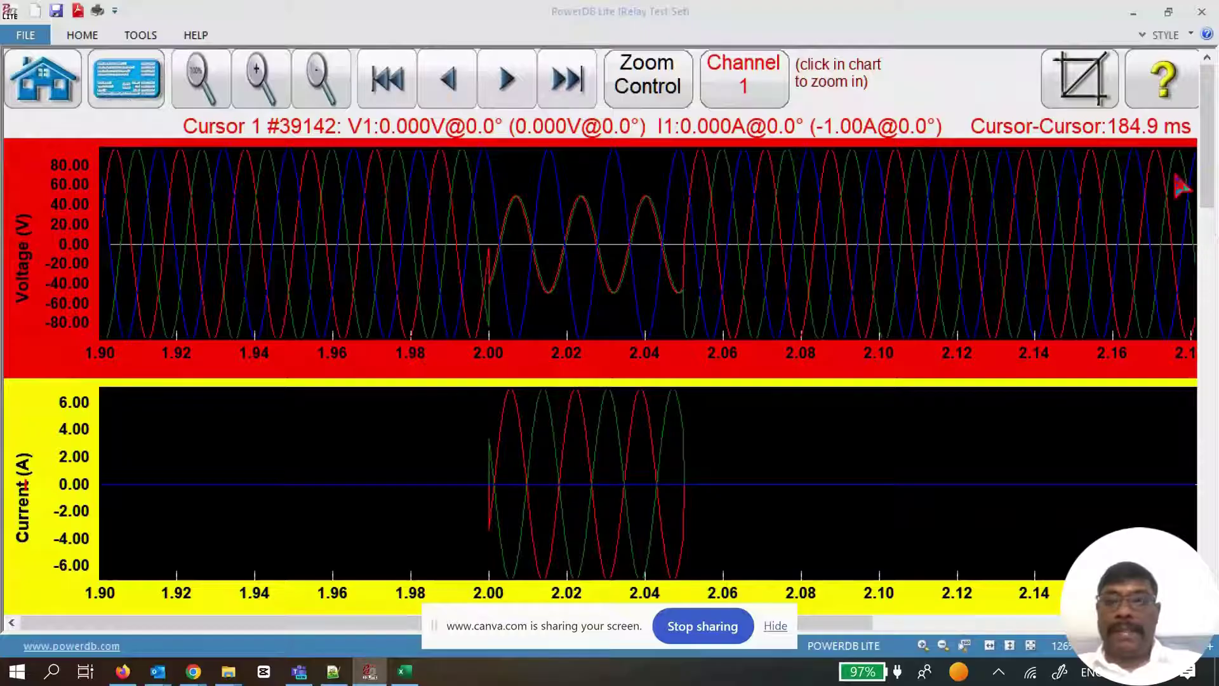
click(145, 86)
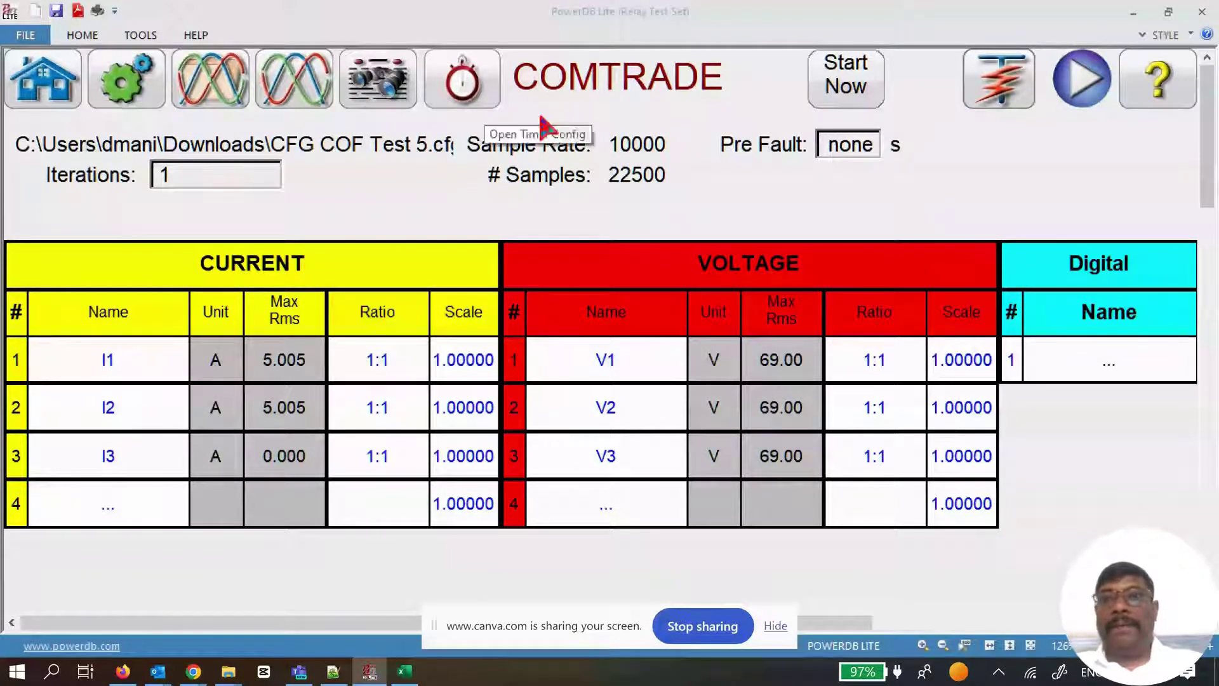
Return to the manual test screen, expand its view to include the outputs and harmonic waveform selector, and check the prefault and fault values
click(64, 105)
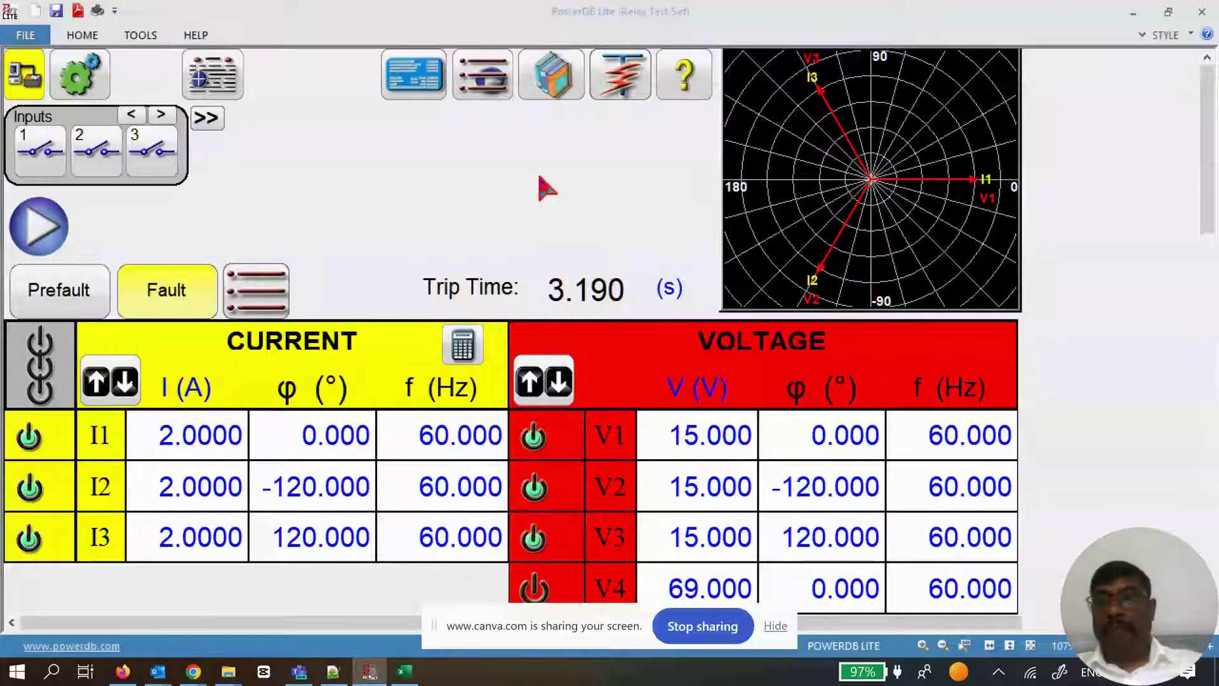
click(207, 118)
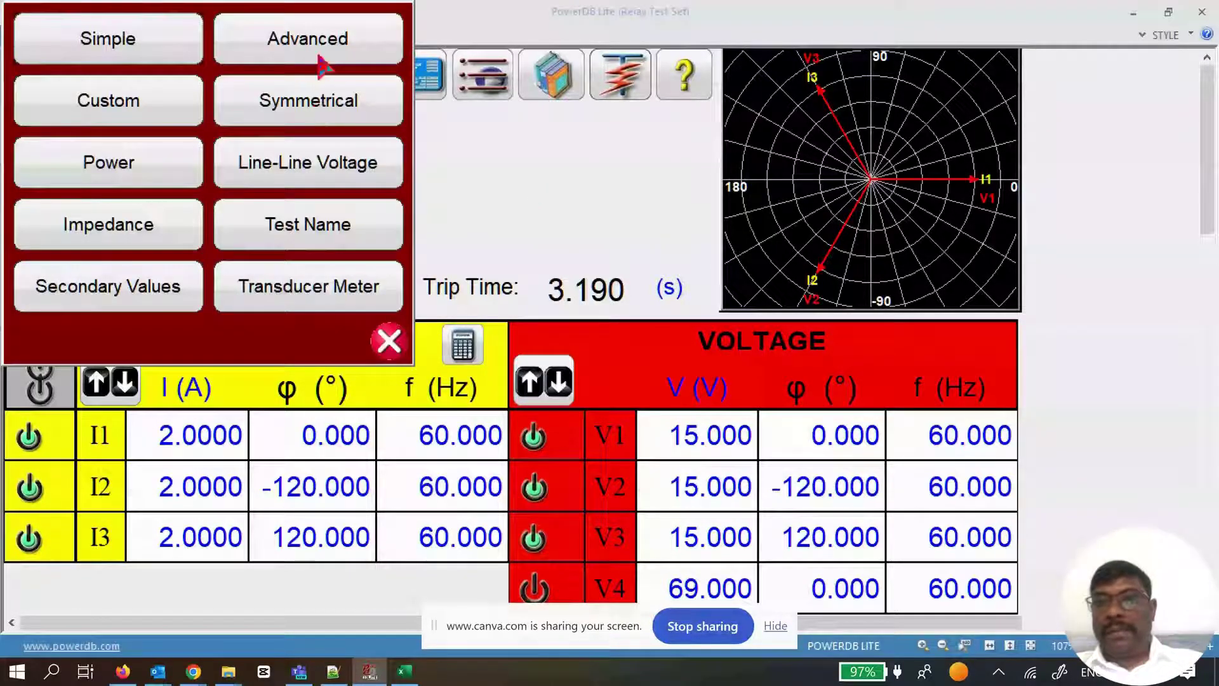
click(390, 343)
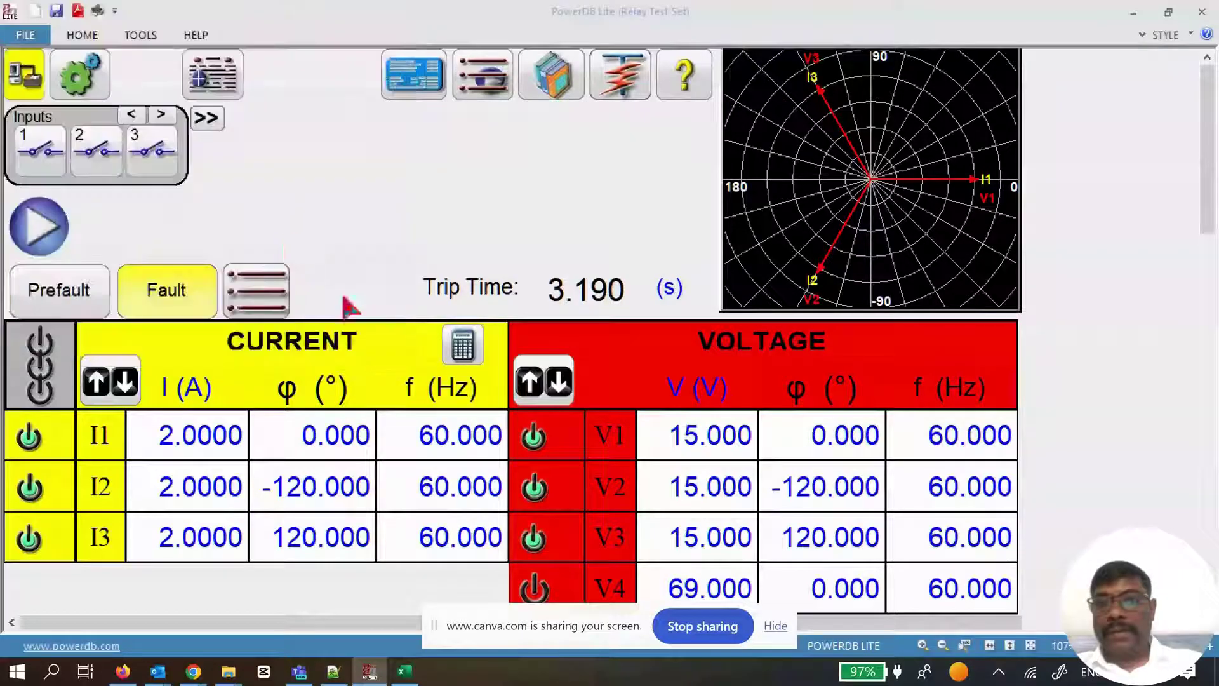
click(207, 119)
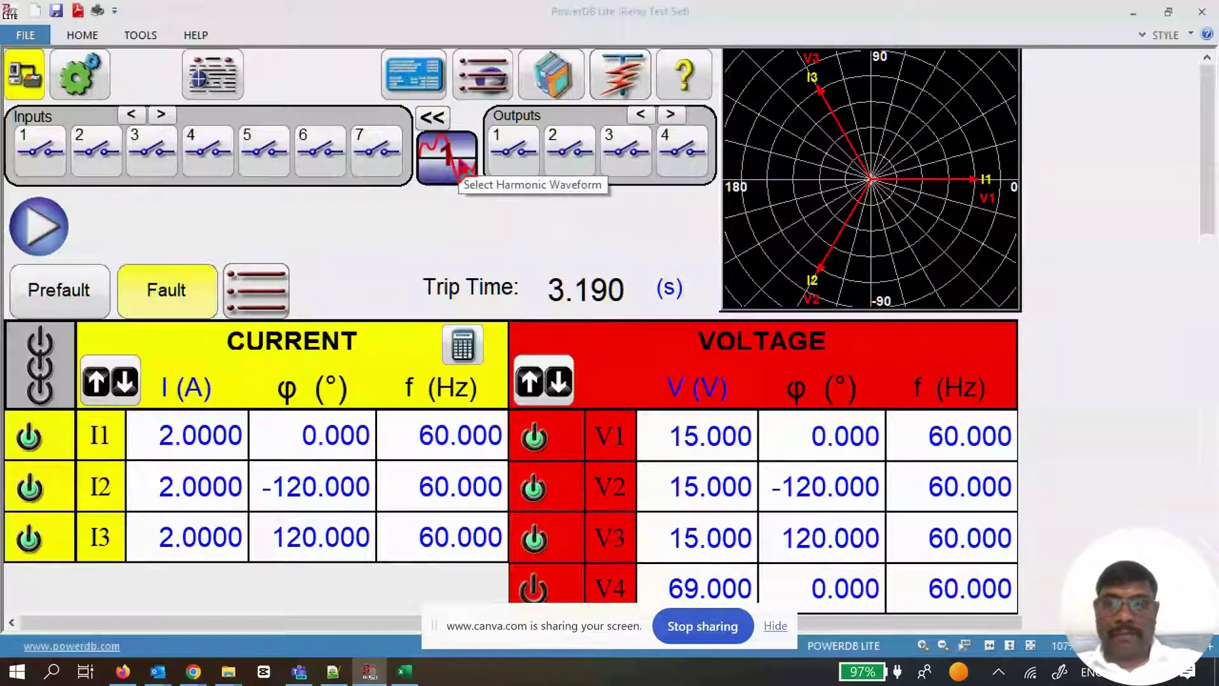
click(85, 308)
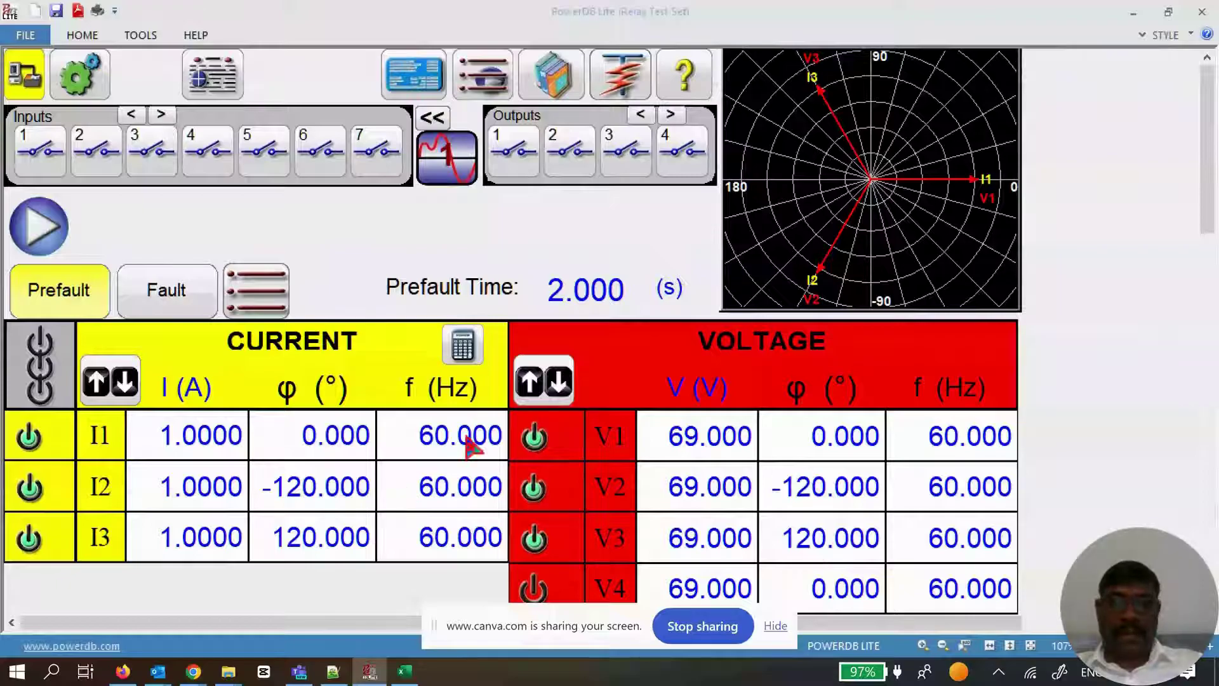
click(159, 306)
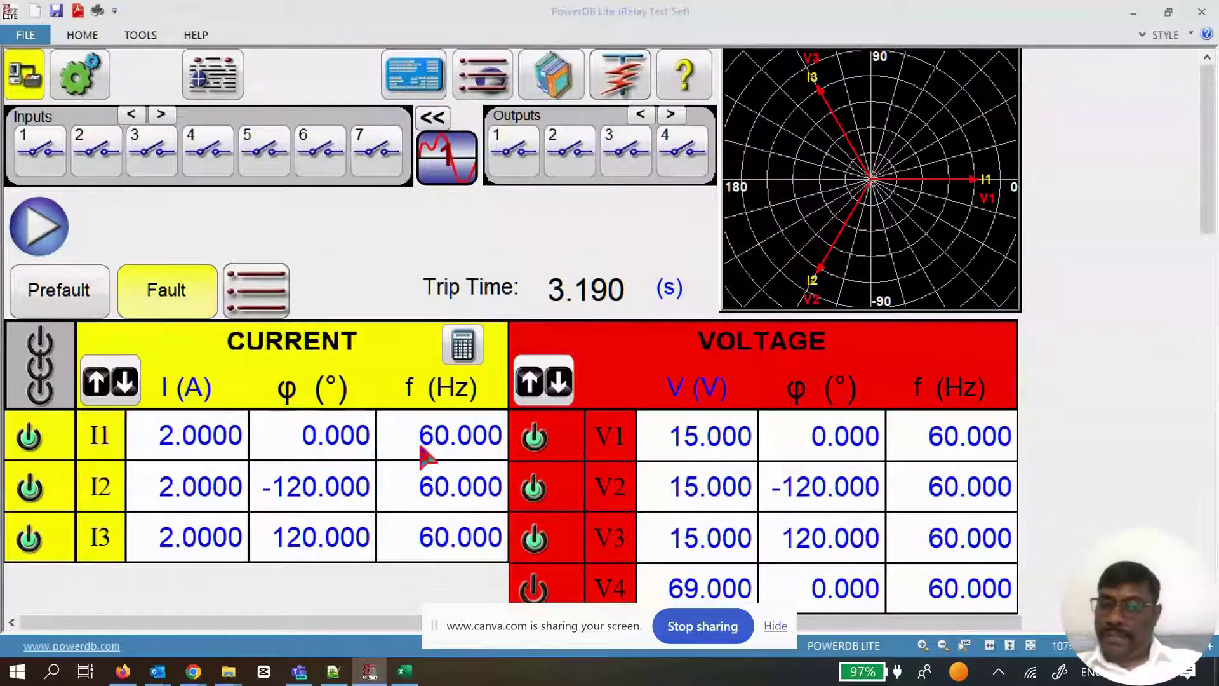
Select harmonic waveform 2 for the fault state
click(446, 158)
click(502, 74)
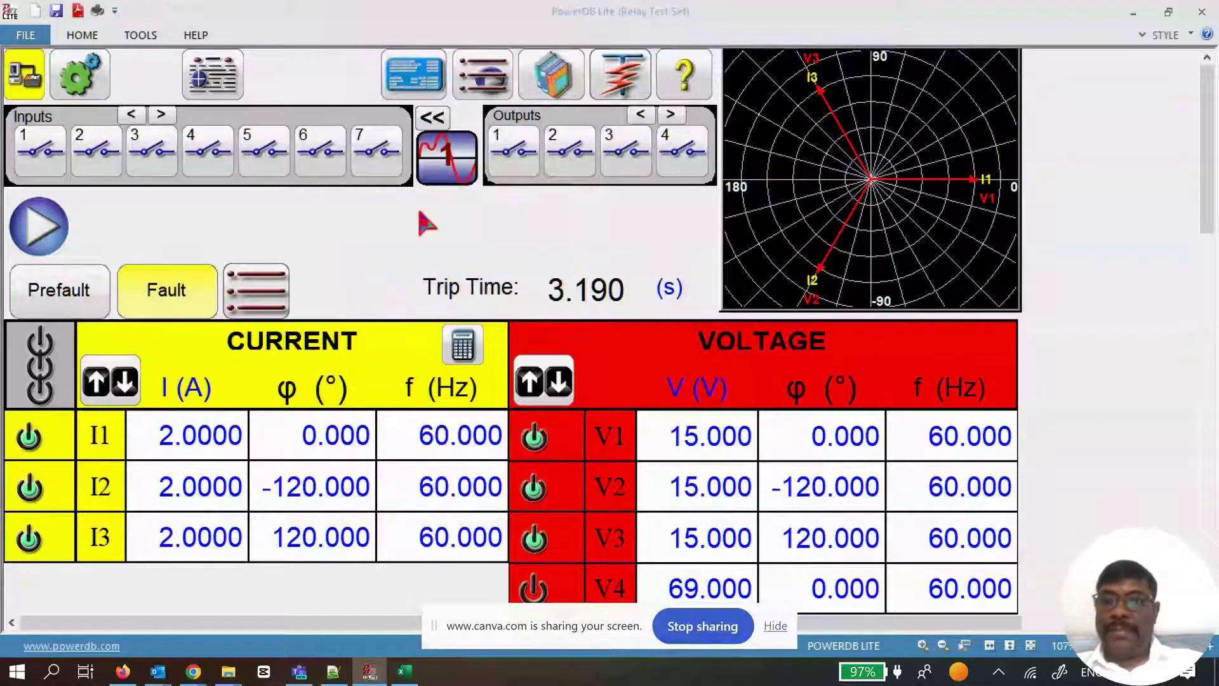
click(470, 152)
click(497, 104)
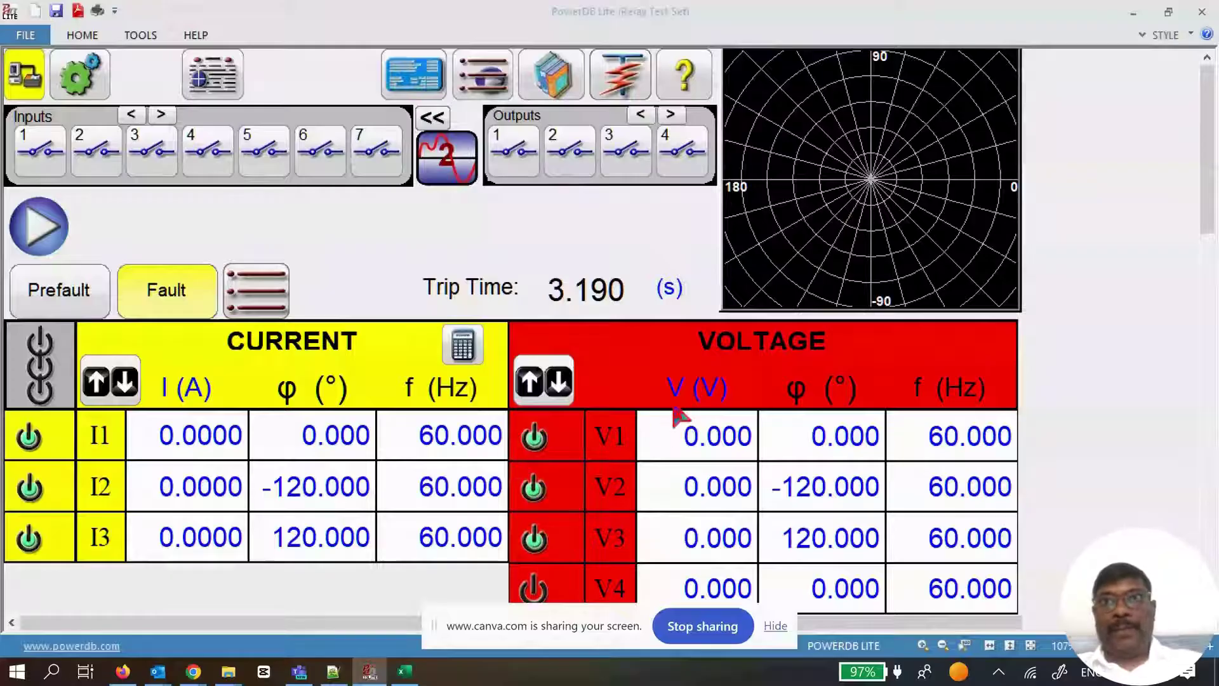
Set the second harmonic's fault currents I1–I3 to 0.4 A and voltages V1–V3 to 69 V
click(210, 432)
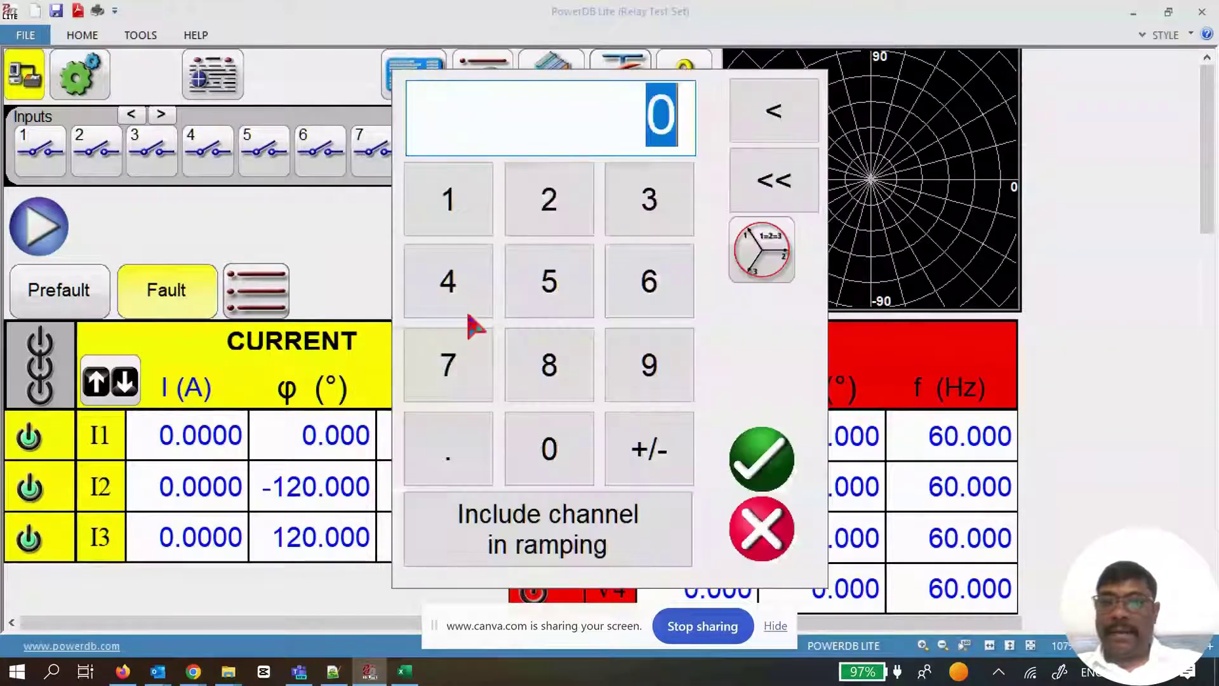
click(444, 445)
click(449, 283)
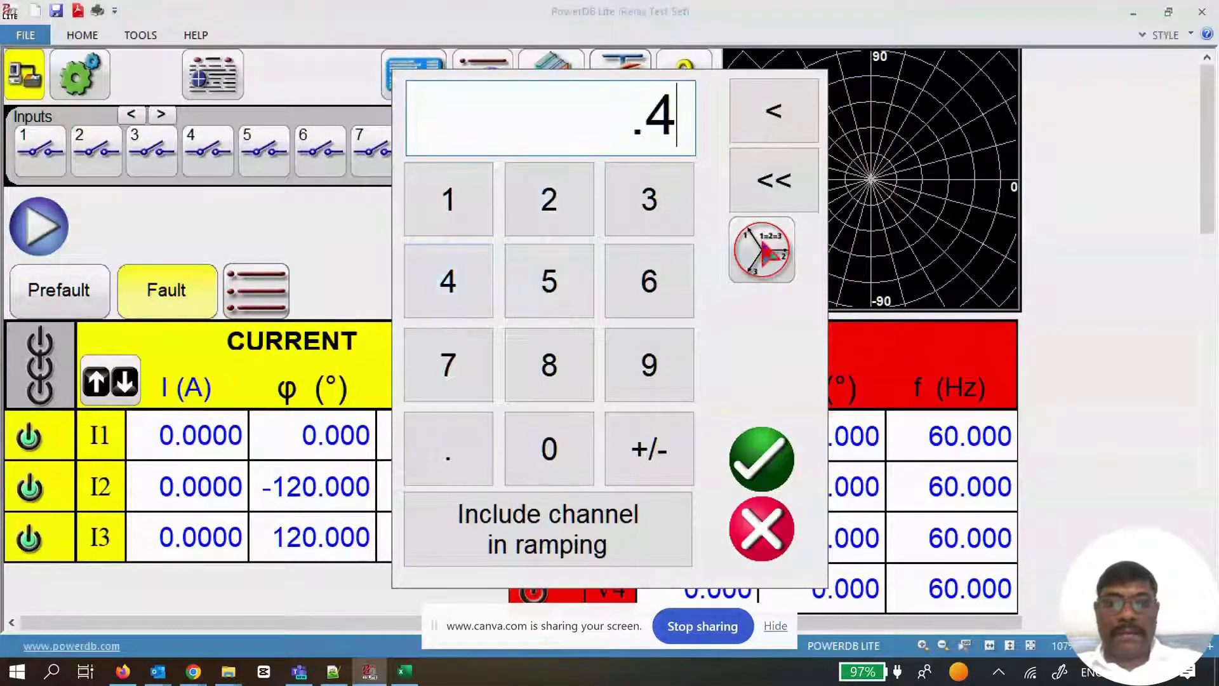
key(Return)
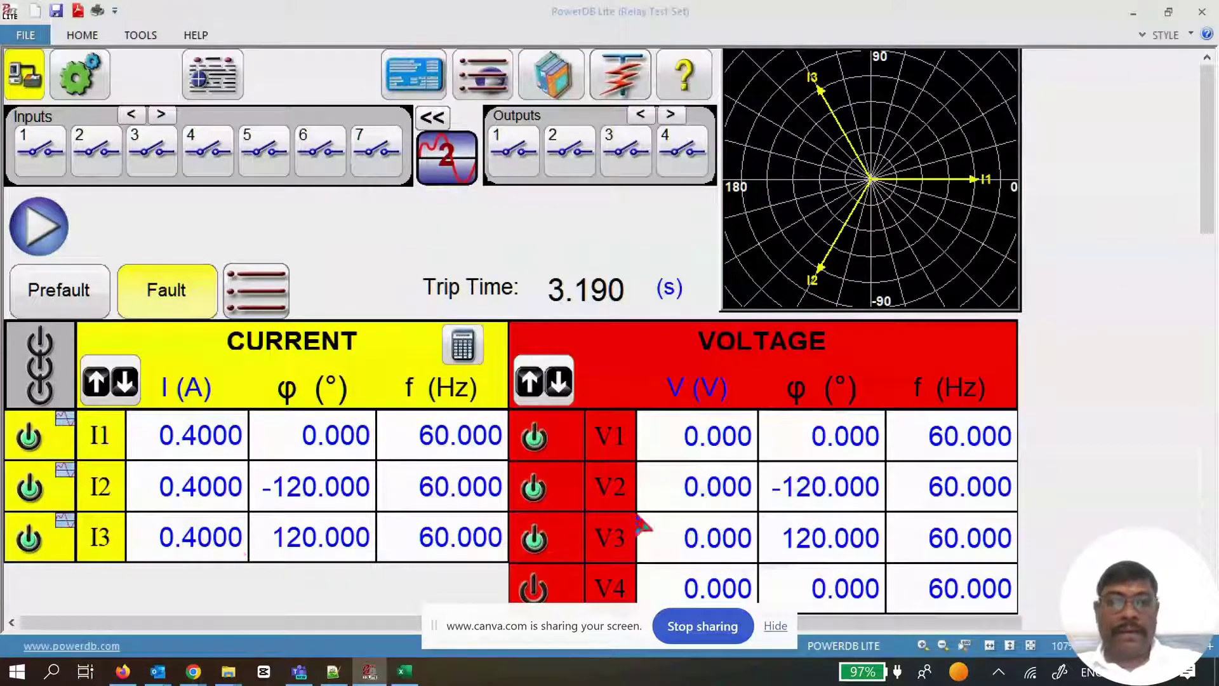
click(740, 452)
click(648, 280)
click(648, 365)
key(Return)
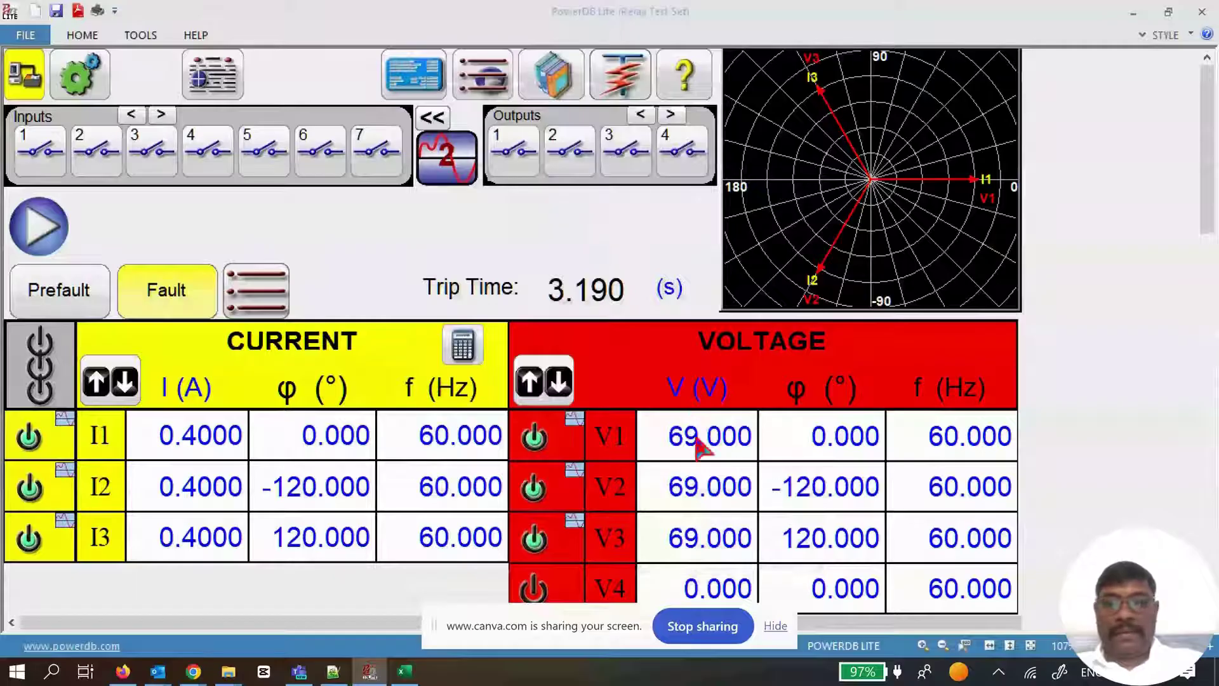
Check the prefault and fault values, run the prefault/fault test and simulate the trip contact
click(143, 311)
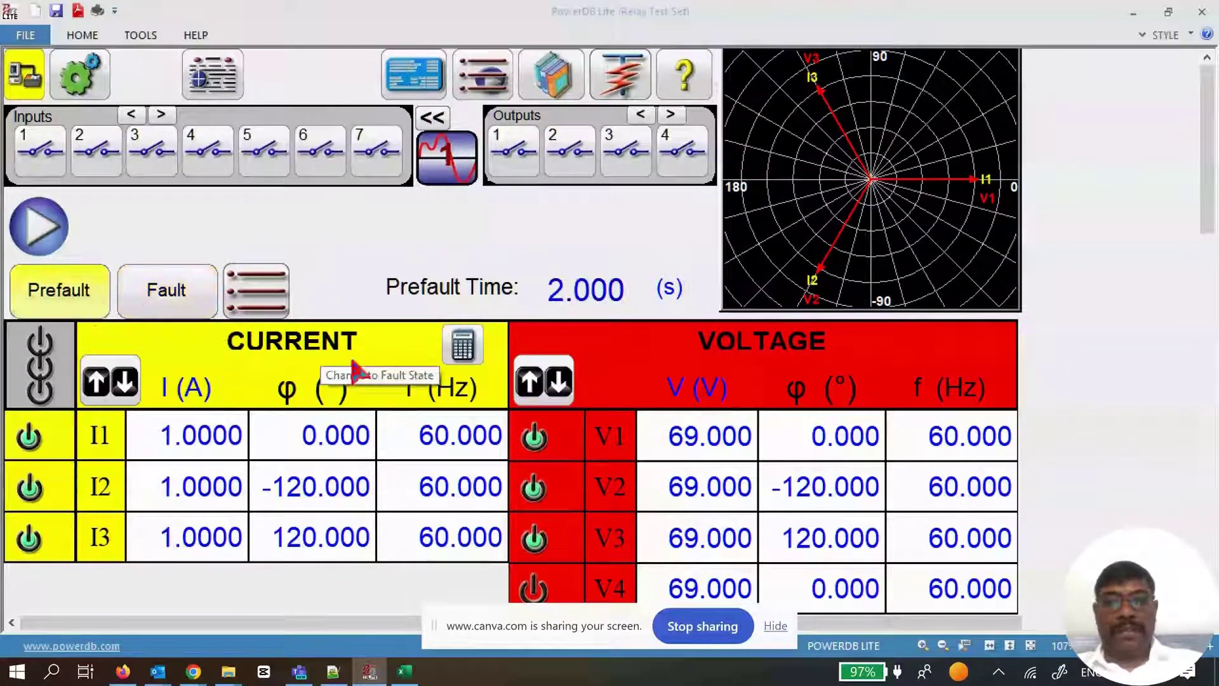
click(166, 290)
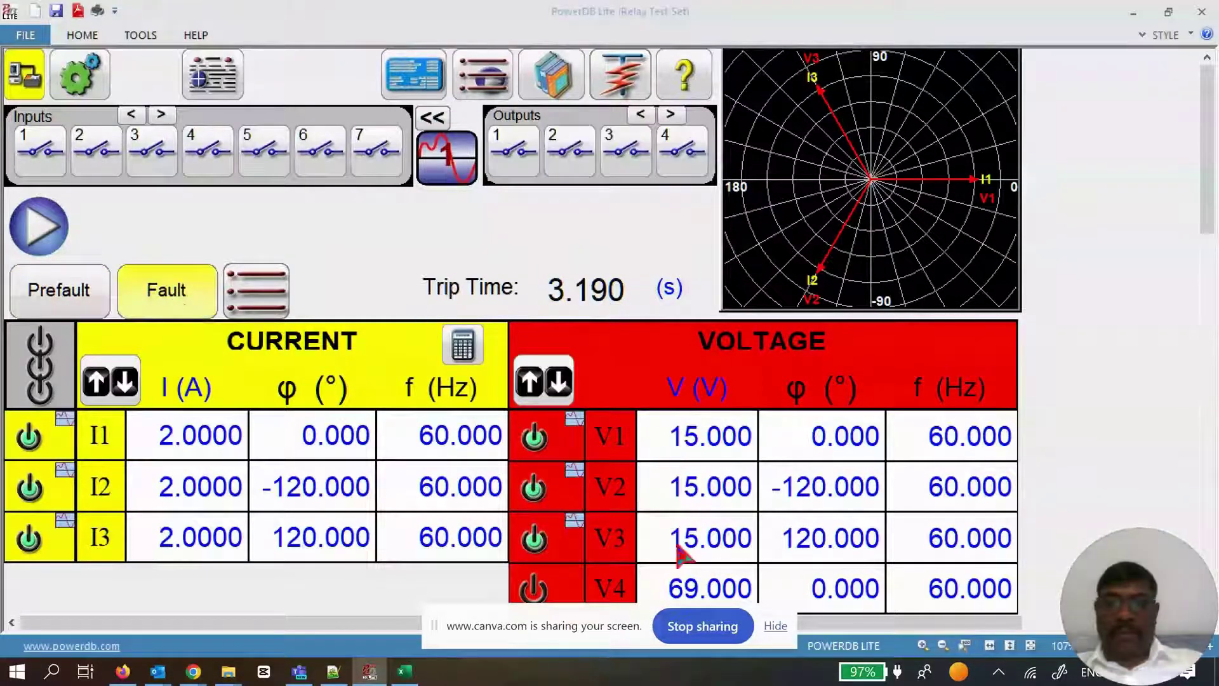
click(50, 224)
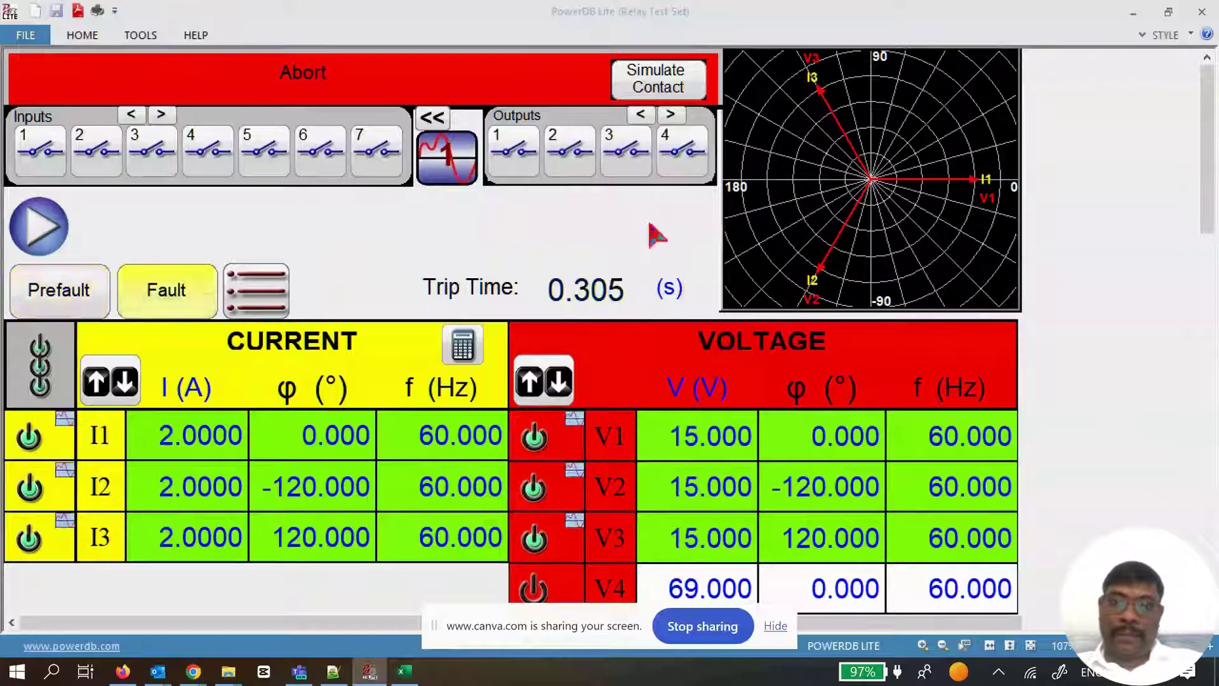
click(664, 89)
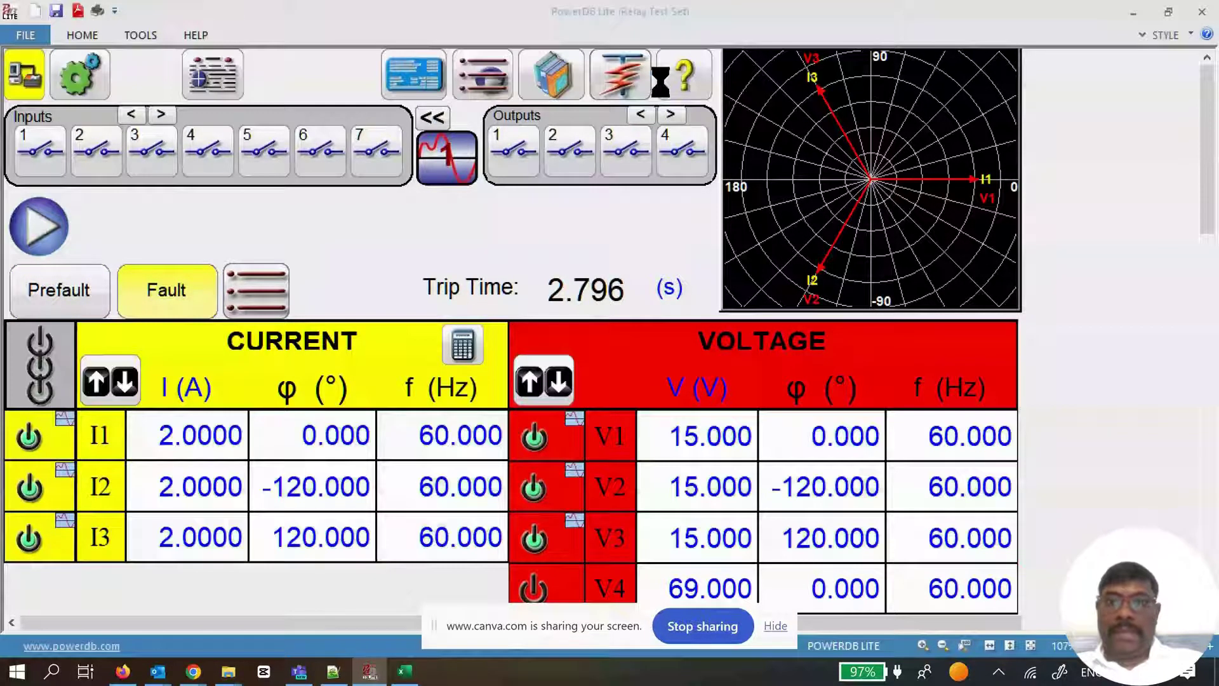
Export the test as the COMTRADE file "CFG PFF w Har Test 6 29JAN.cfg" in Downloads and close the test settings
click(266, 307)
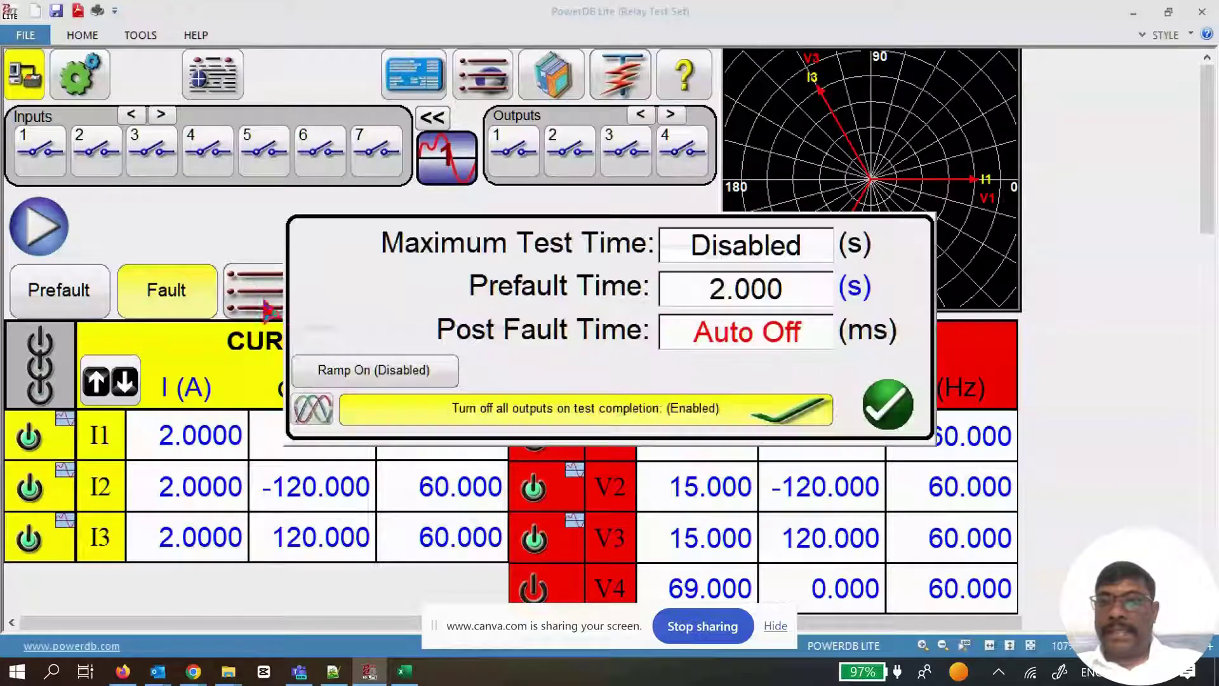
click(309, 412)
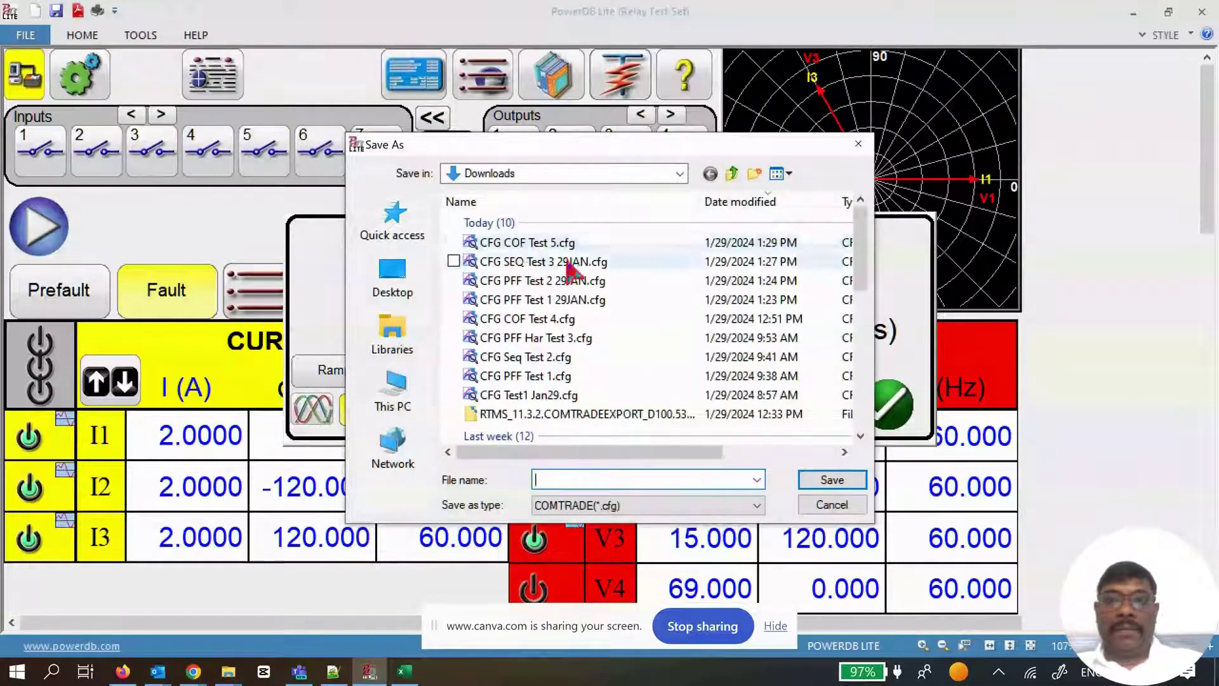
click(572, 301)
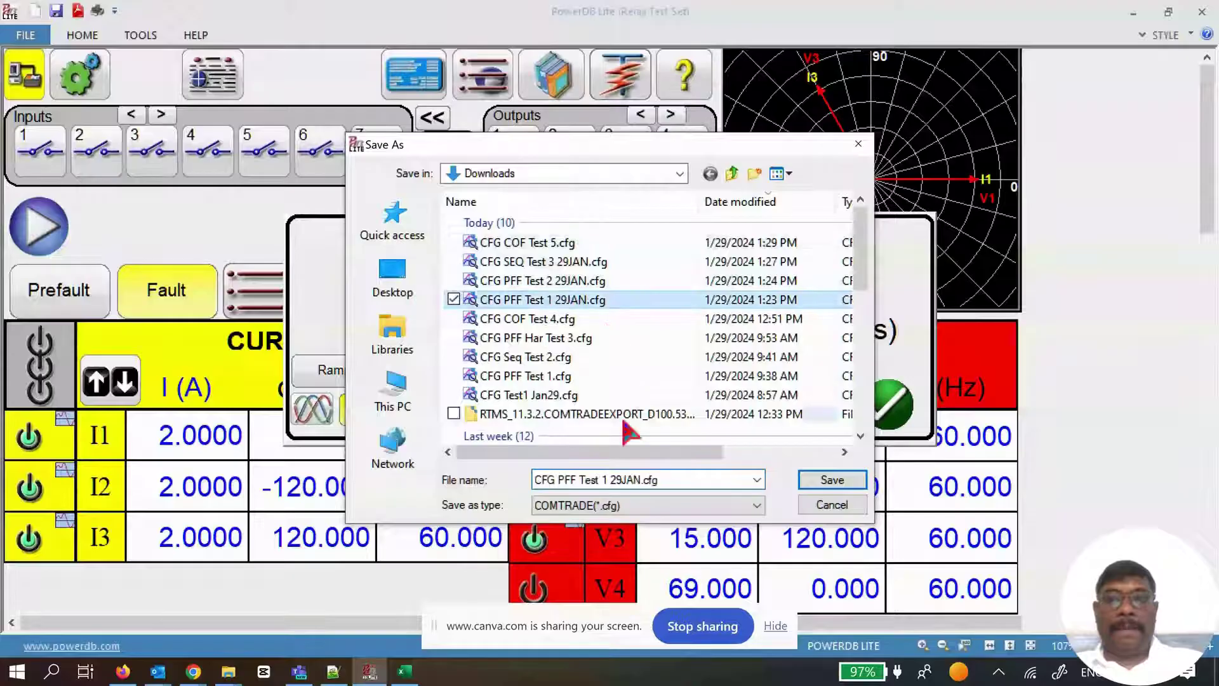
click(572, 482)
click(579, 481)
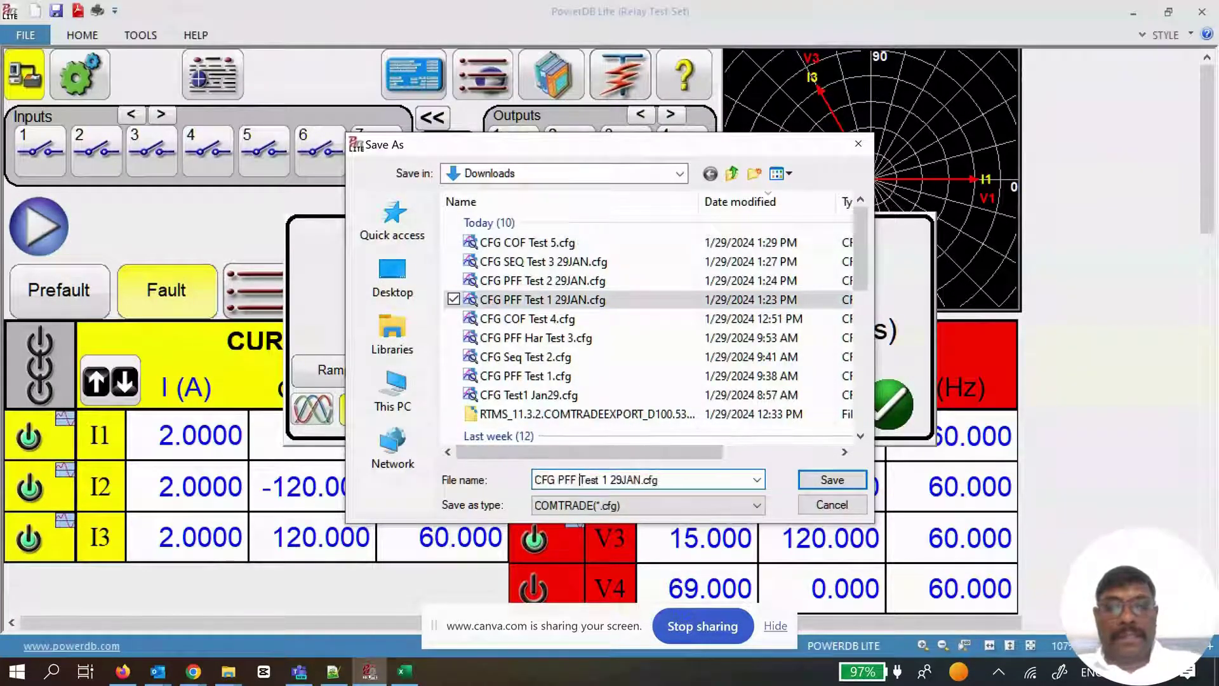
text(w Har)
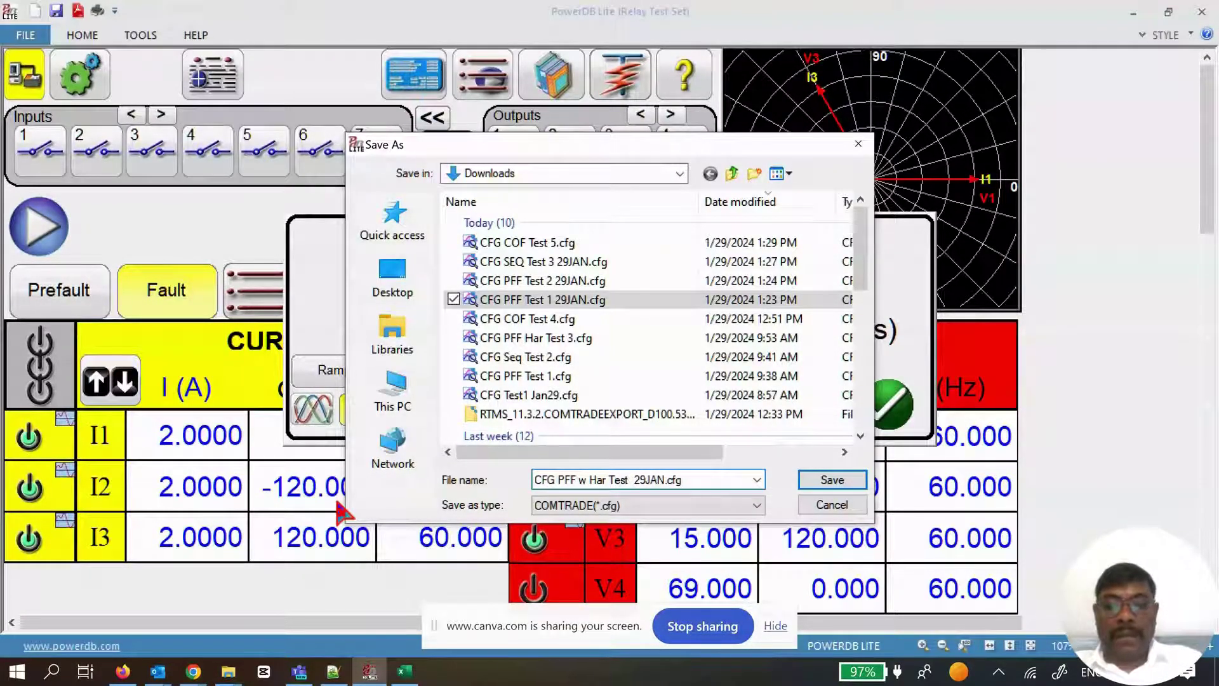
key(Return)
click(889, 405)
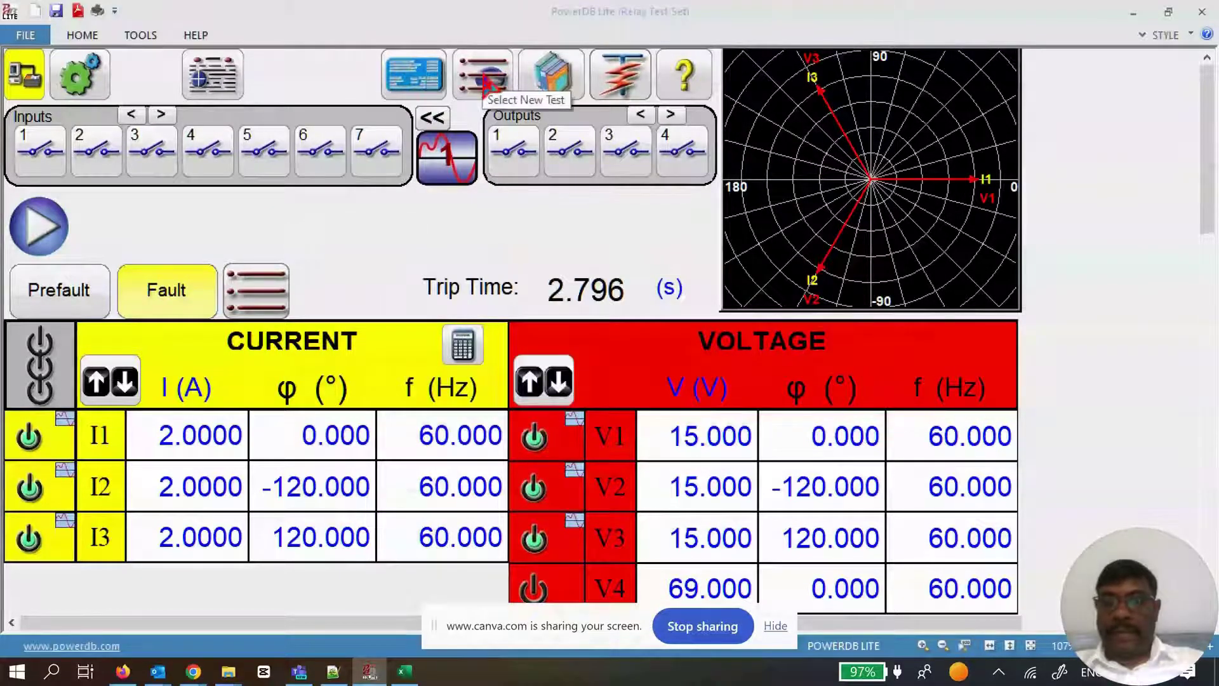
Open the COMTRADE test and load "CFG PFF w Har Test 6 29JAN.cfg"
click(490, 81)
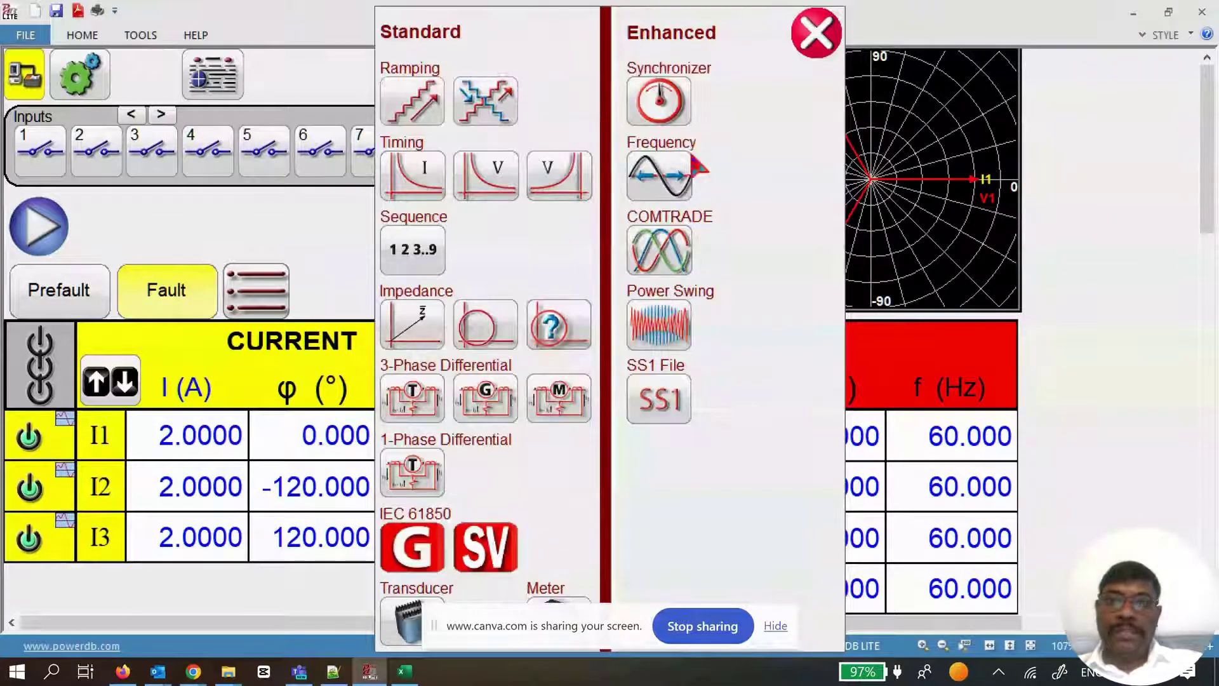
click(662, 252)
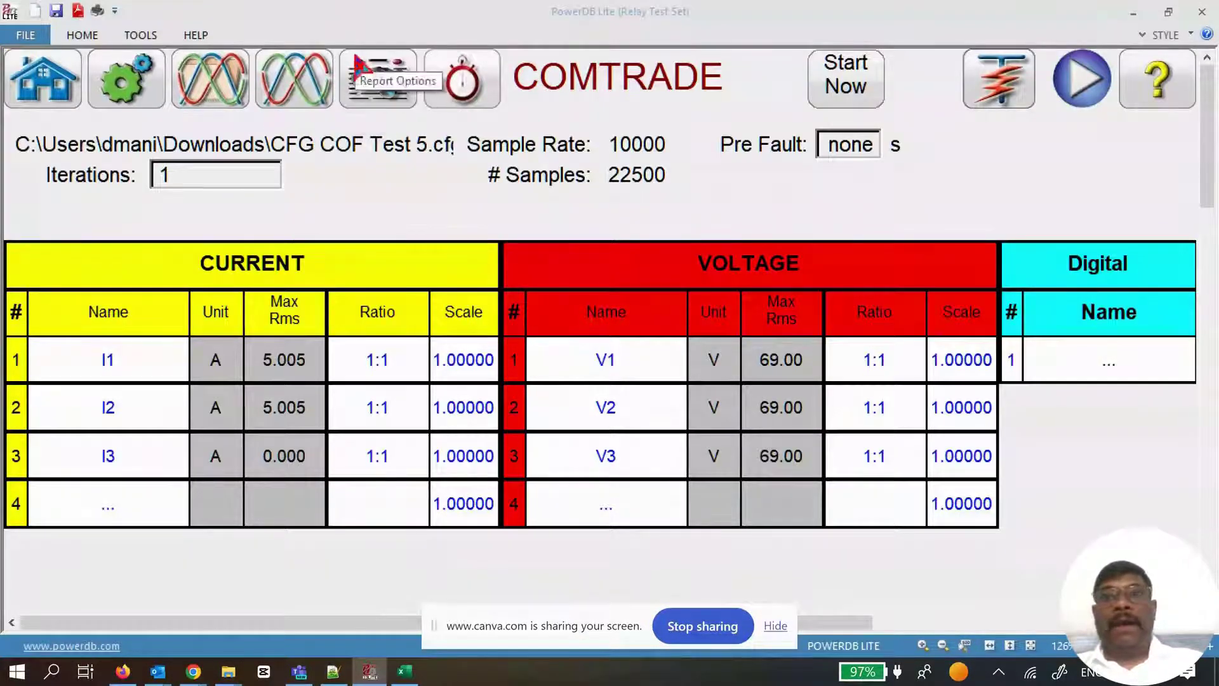
click(221, 93)
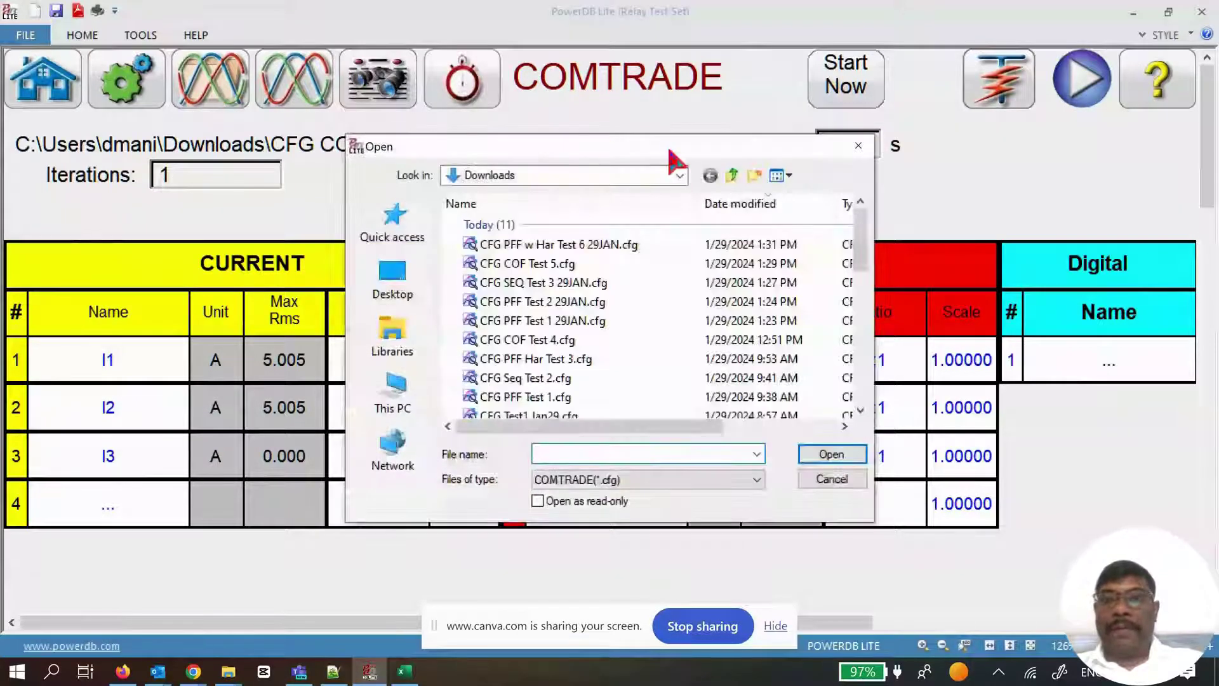
click(658, 247)
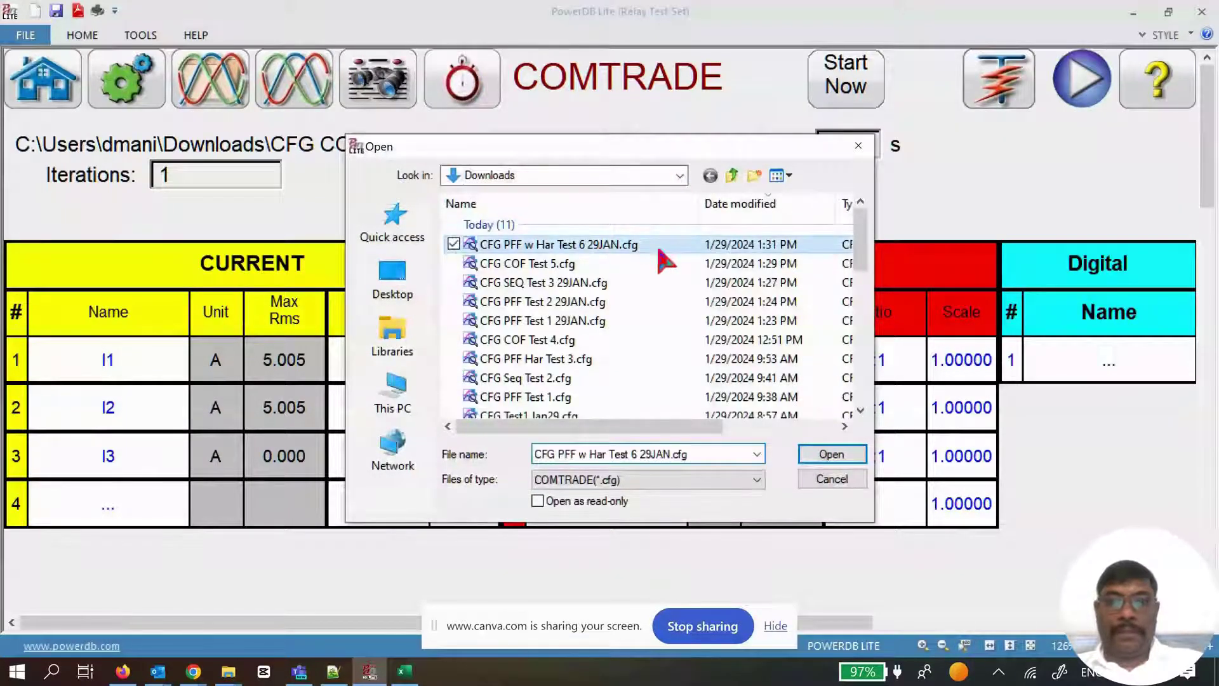
click(841, 456)
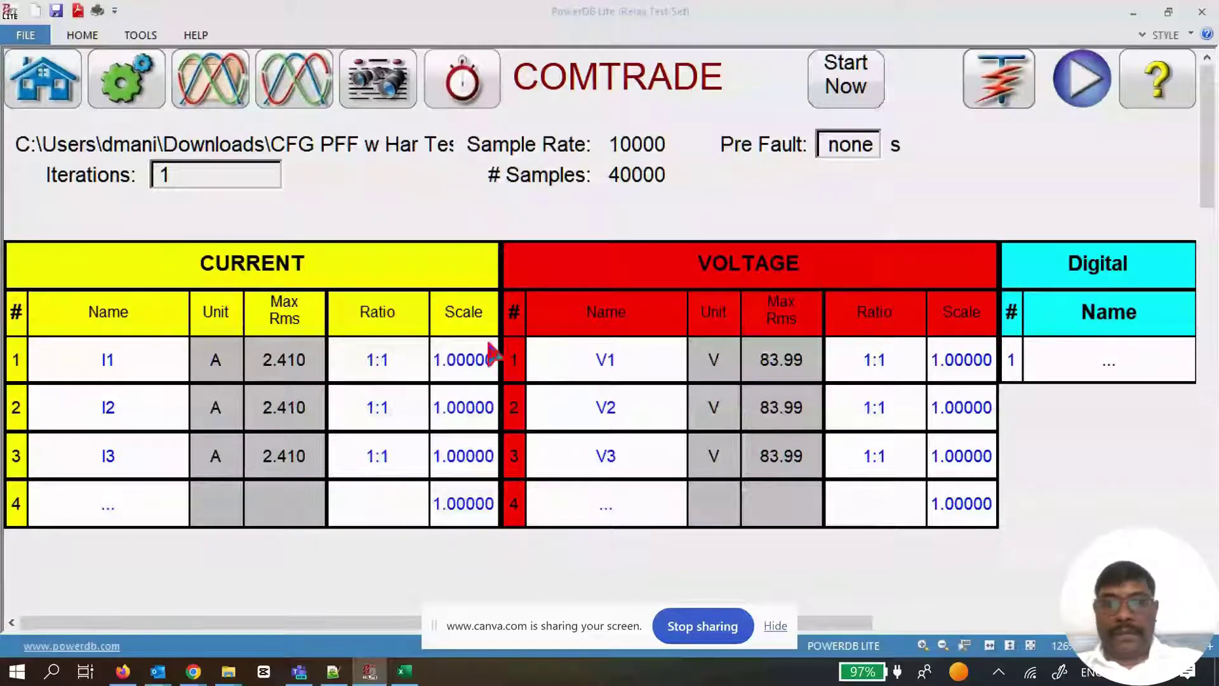
View the COMTRADE voltage and current waveforms and examine the fault interval after 2.00 s up close
click(294, 83)
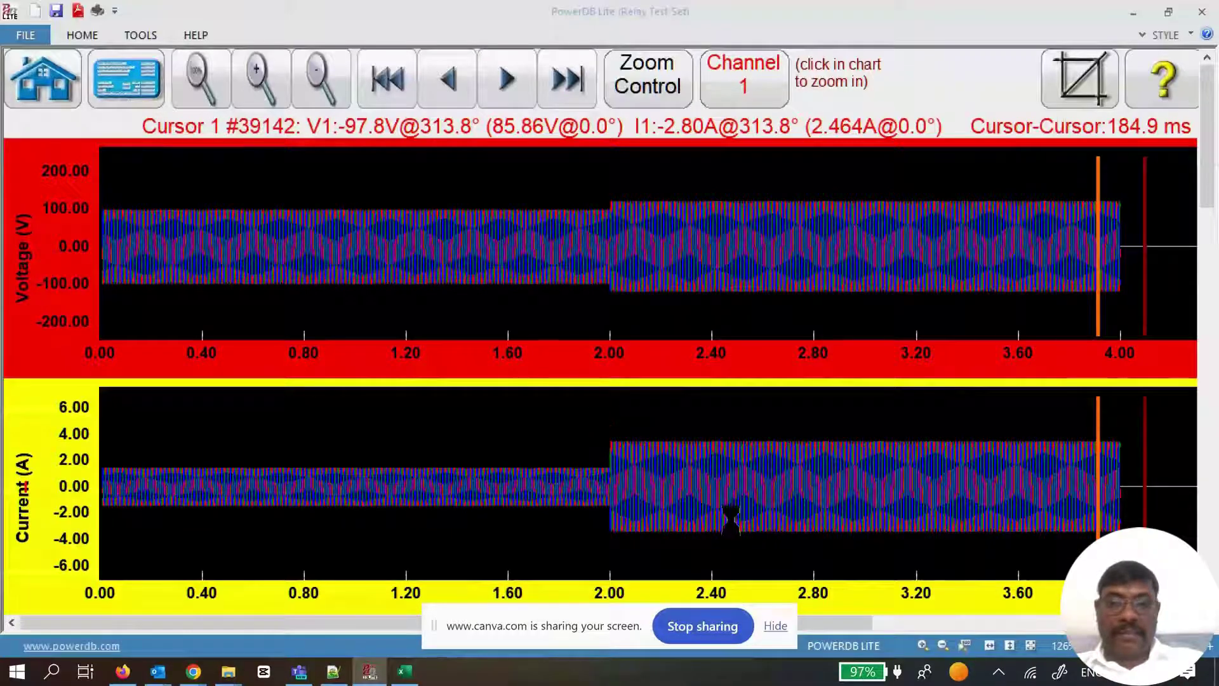
click(739, 518)
click(851, 502)
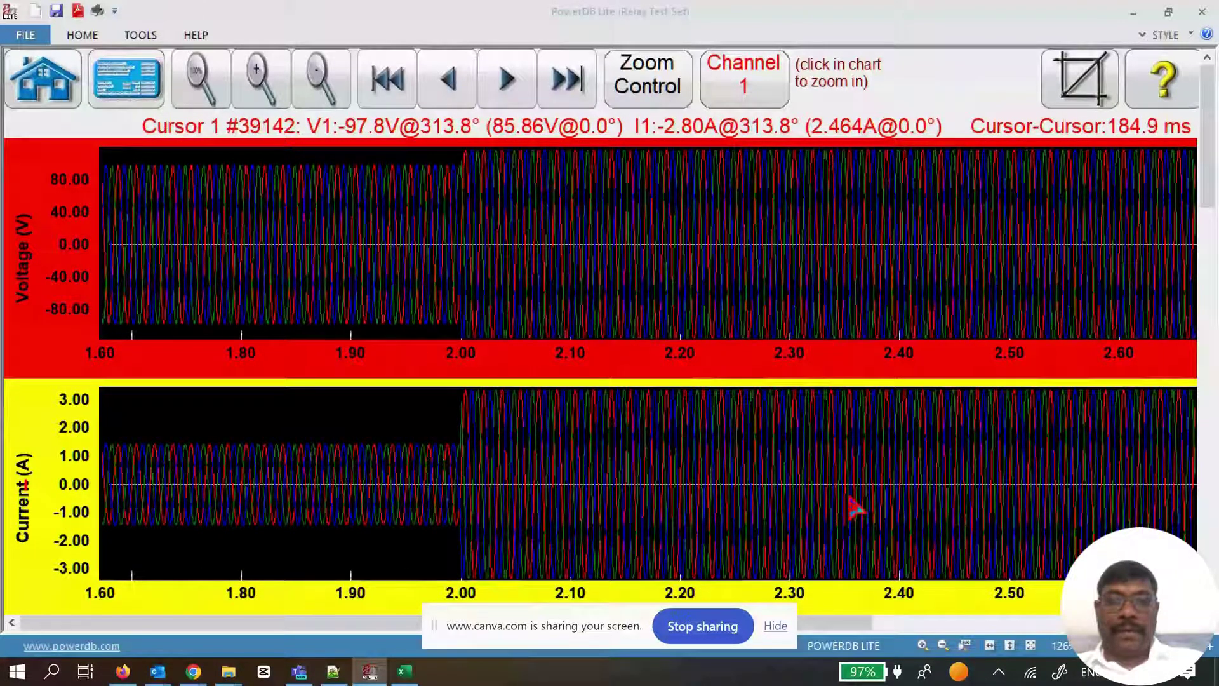
click(700, 493)
click(540, 508)
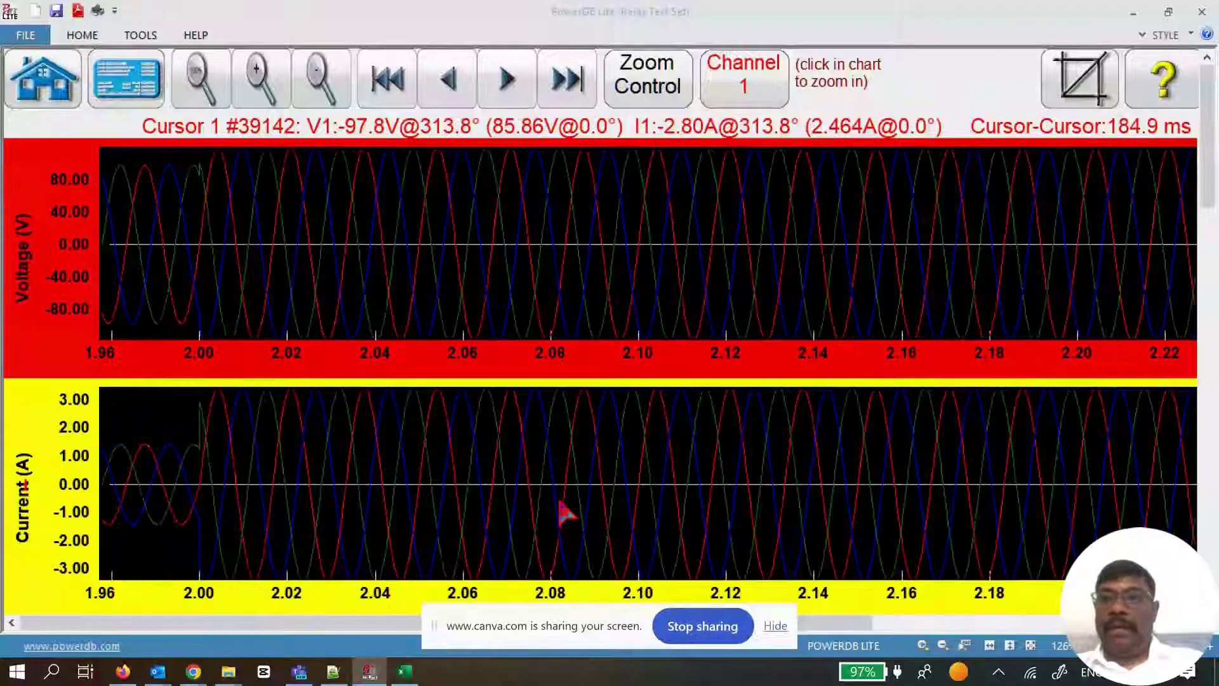
click(562, 500)
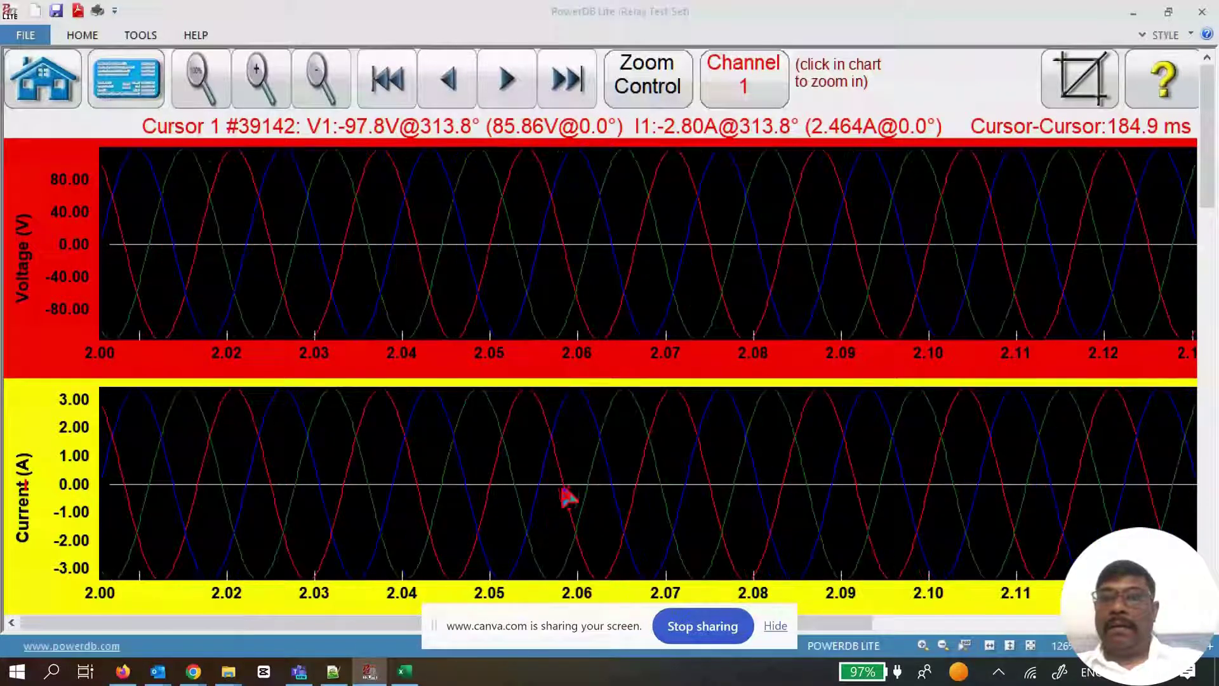
click(786, 468)
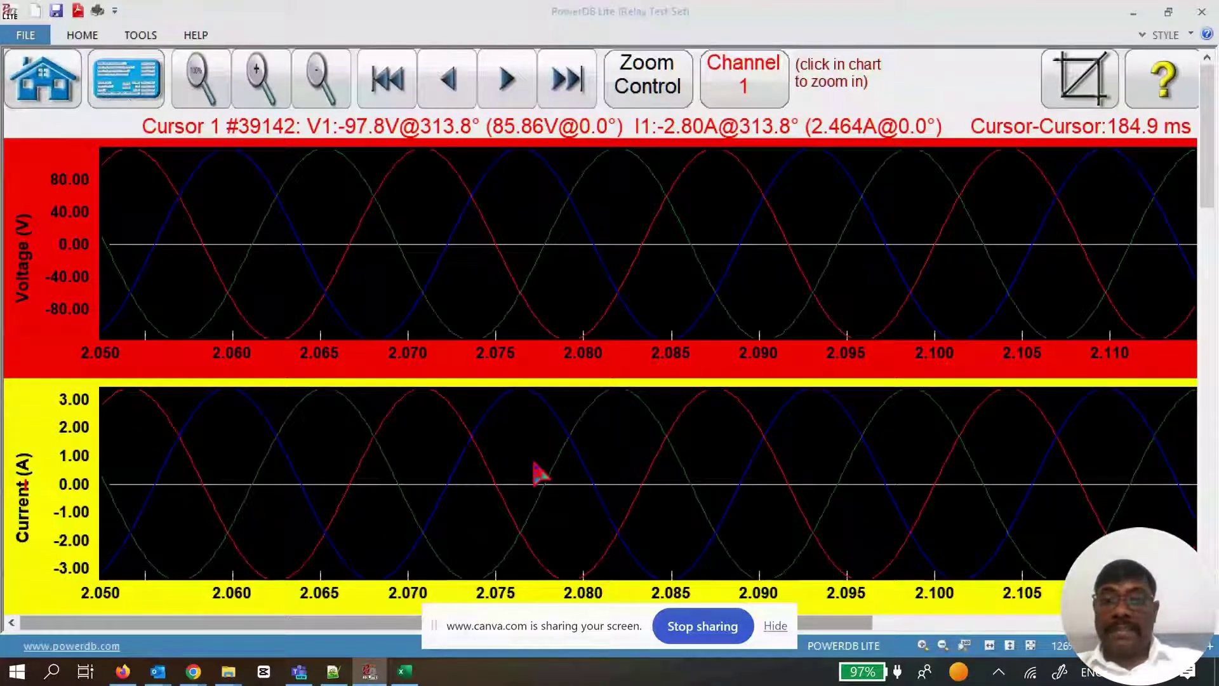
Return to the manual test screen, switch it to the Advanced view and select harmonic waveform 2 for the fault state
click(42, 89)
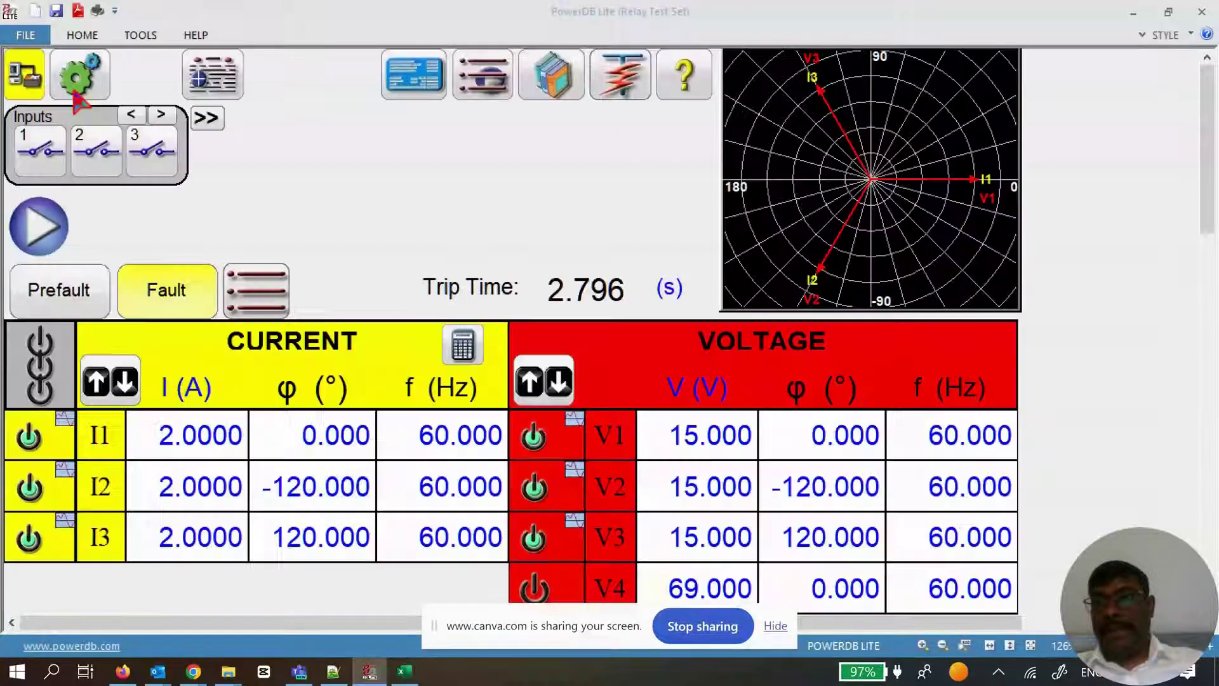
click(75, 298)
click(166, 291)
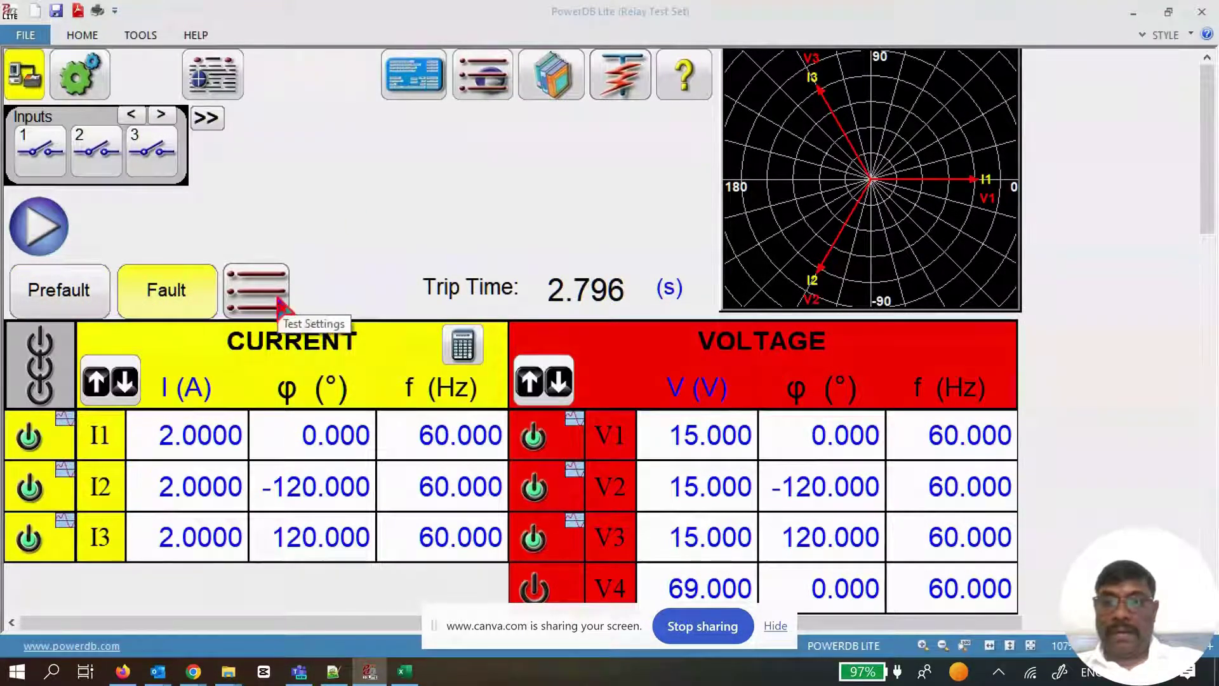
click(205, 121)
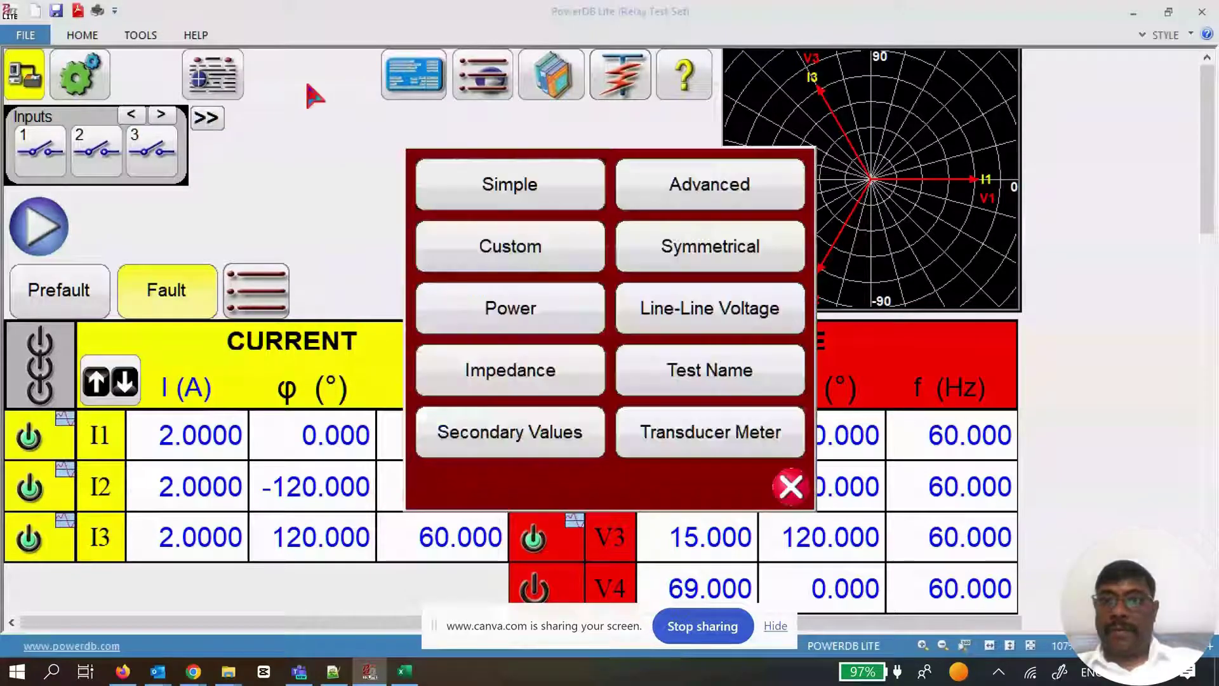
click(735, 202)
click(430, 164)
click(474, 122)
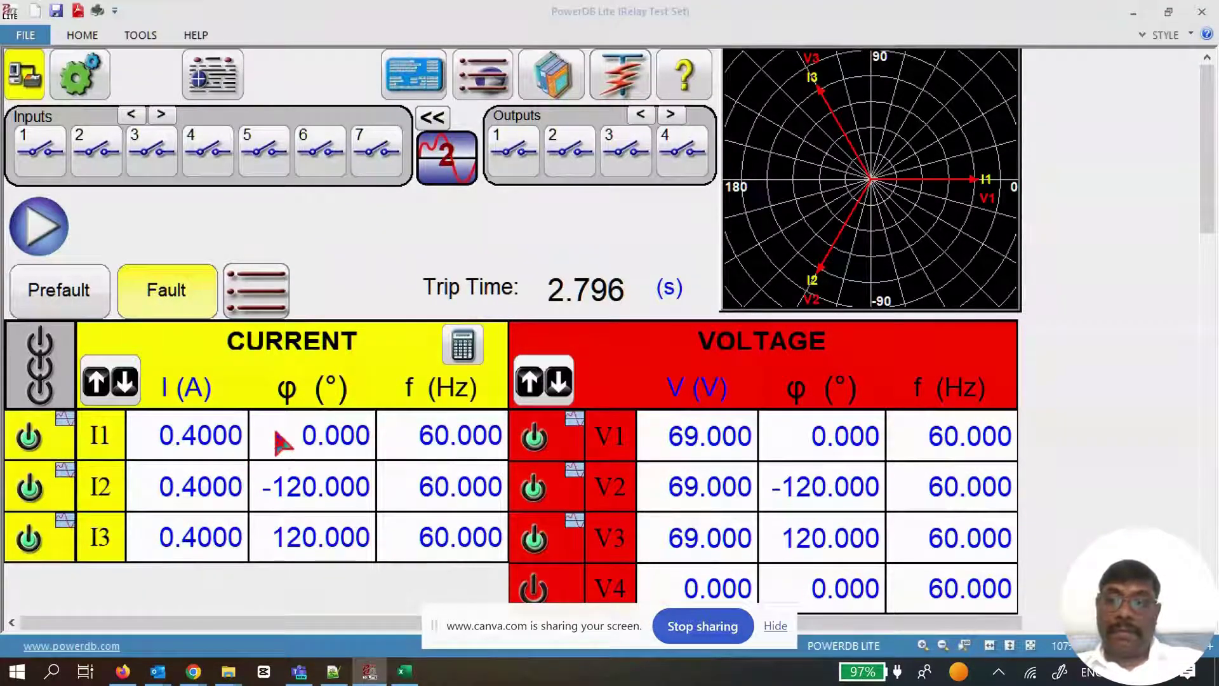
Set the frequency of the second harmonic's fault currents I1–I3 to 120 Hz
click(484, 445)
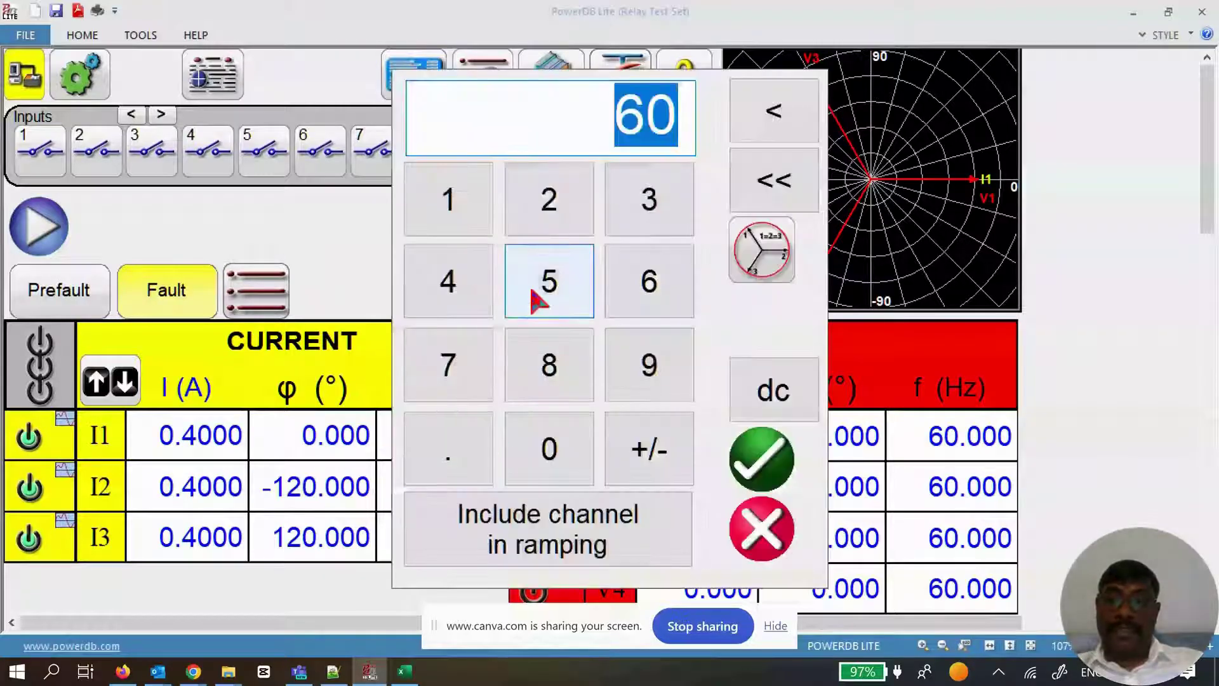
click(448, 199)
click(549, 198)
click(549, 449)
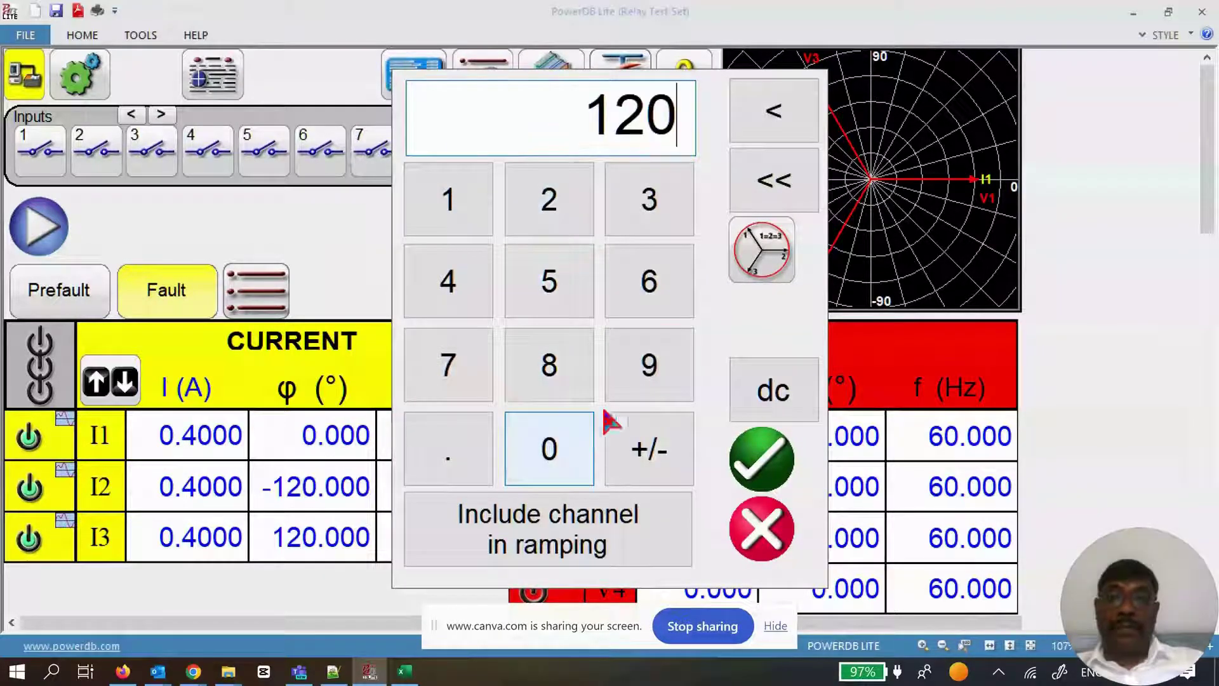
click(762, 261)
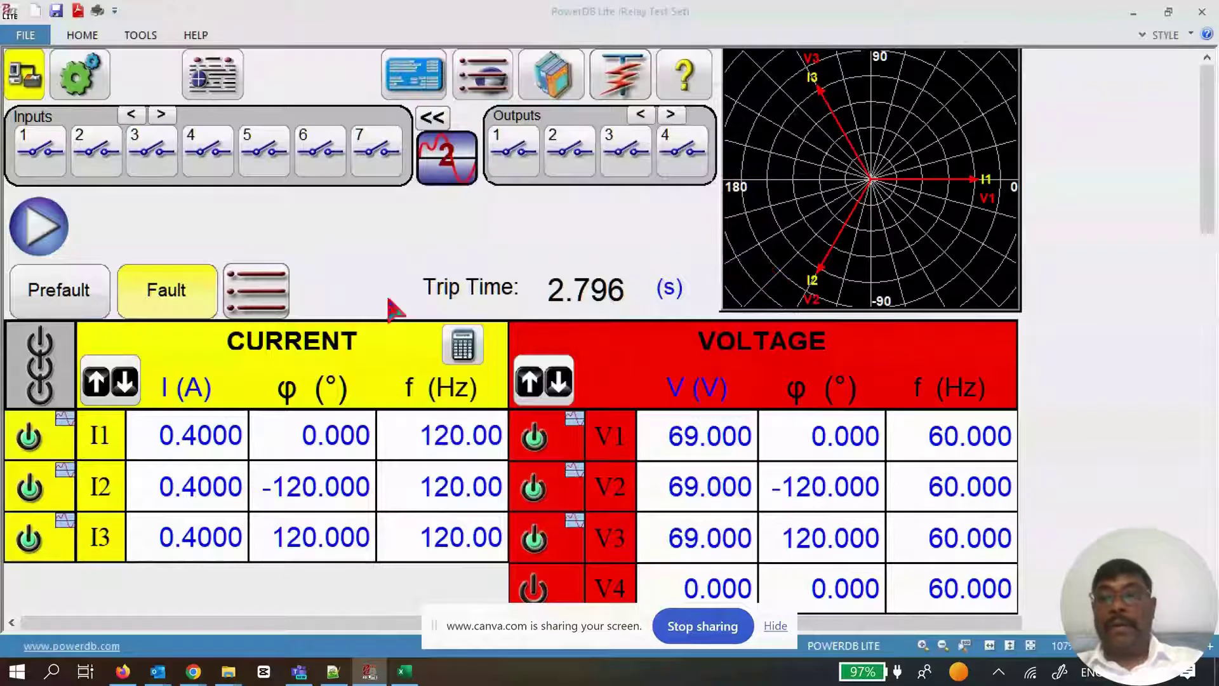
Run the test with a simulated trip contact and export it as the COMTRADE file "CFG PFF w Har Test 7 29JAN.cfg"
click(41, 228)
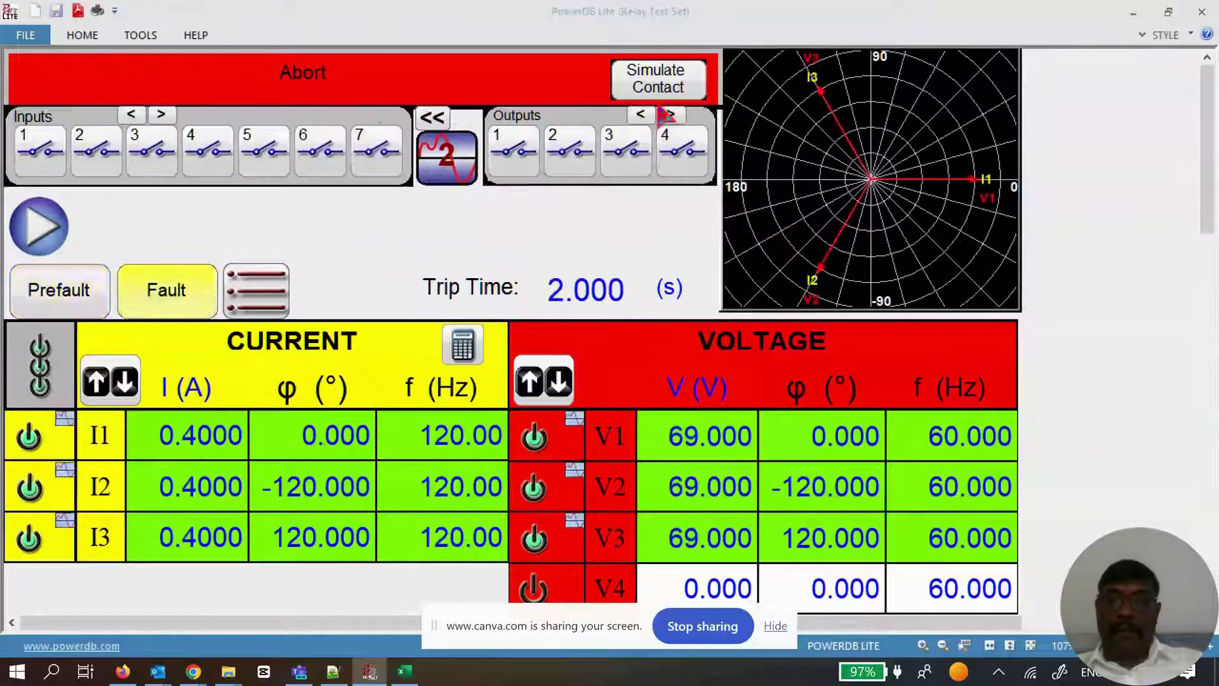
click(651, 88)
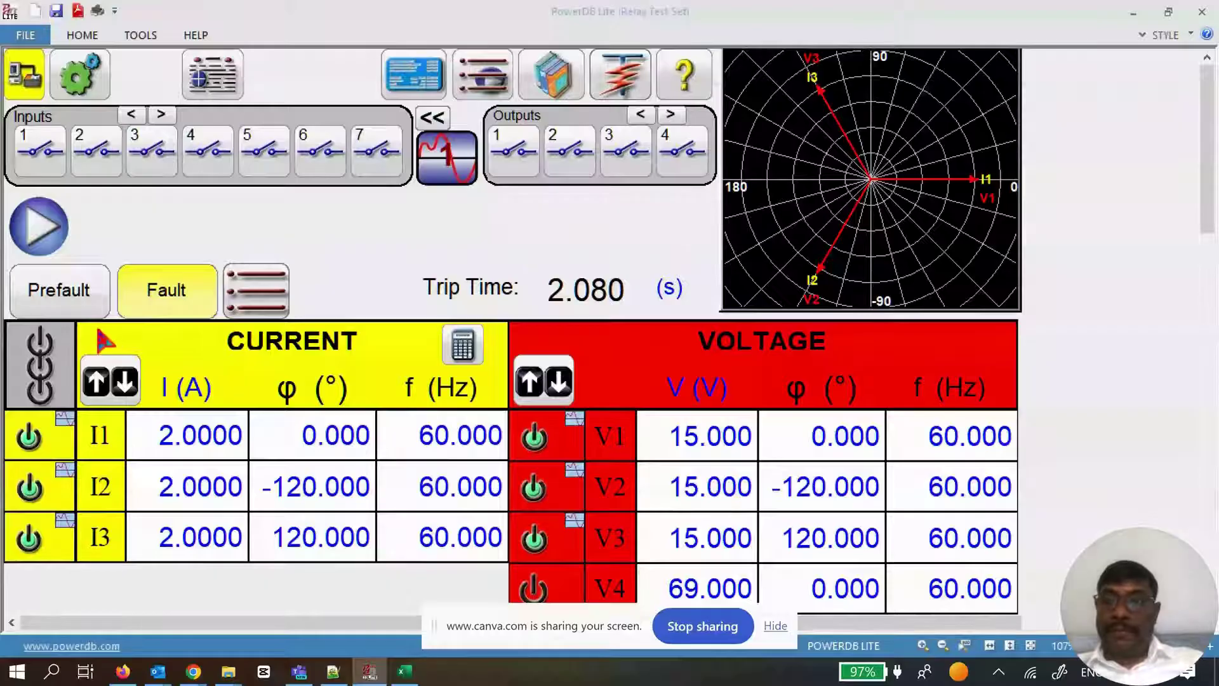
click(279, 299)
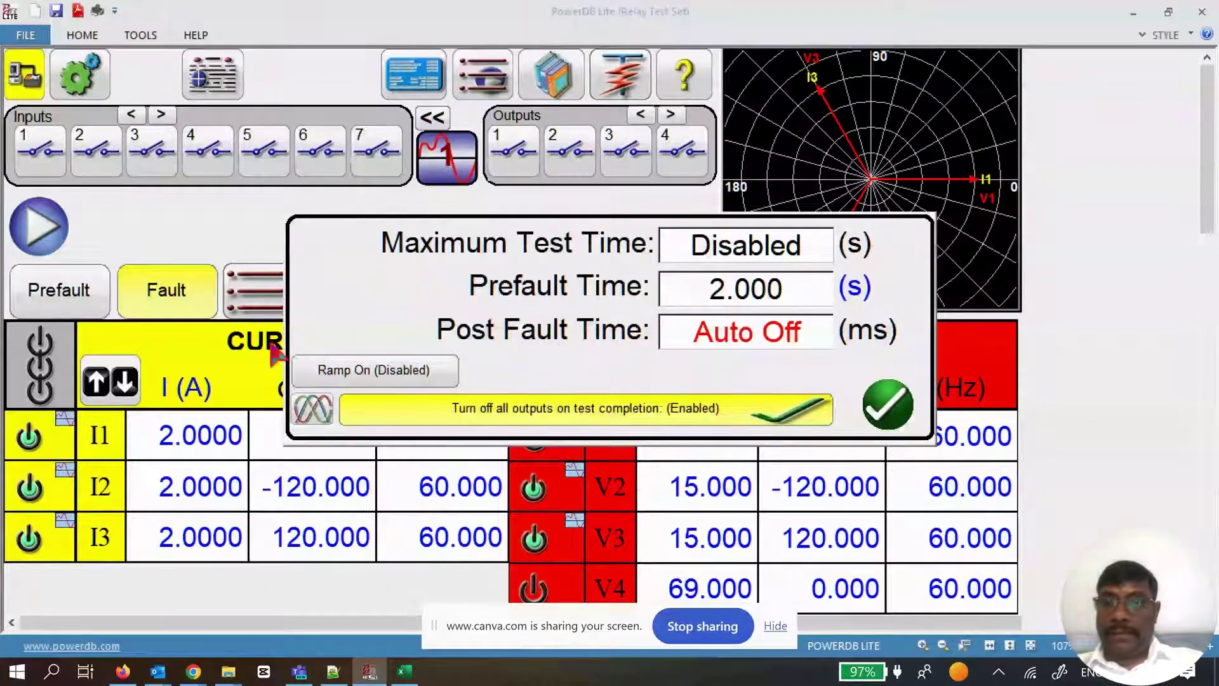
click(308, 423)
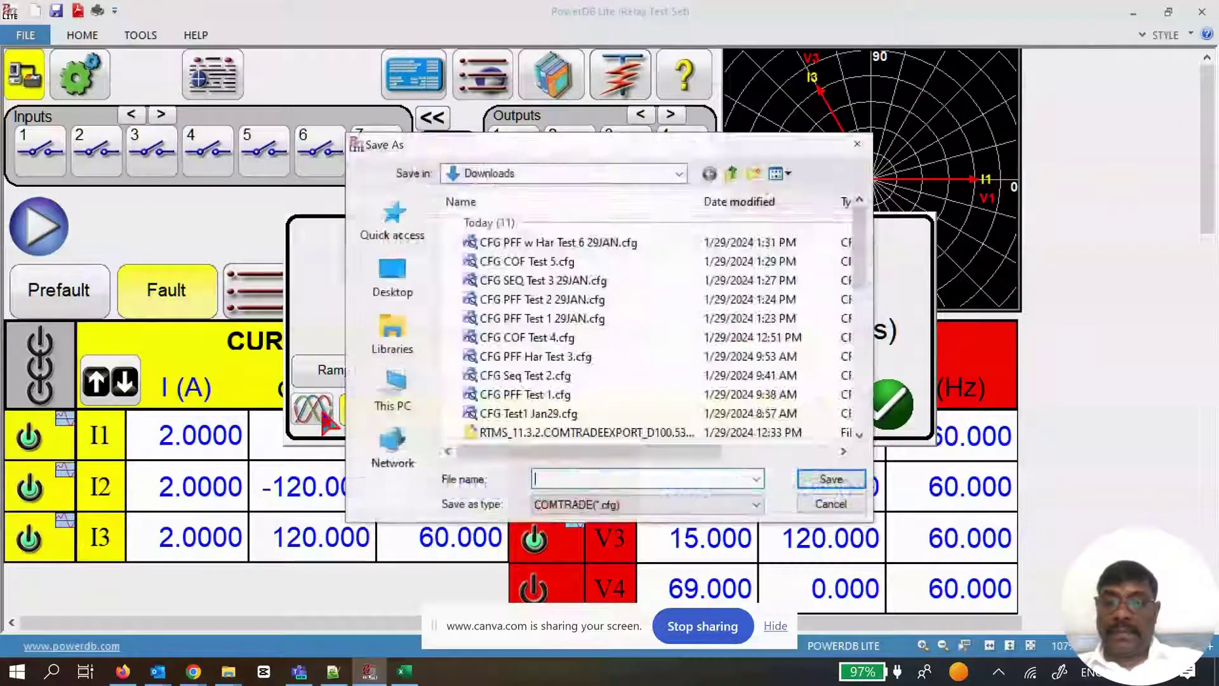
click(587, 247)
click(637, 480)
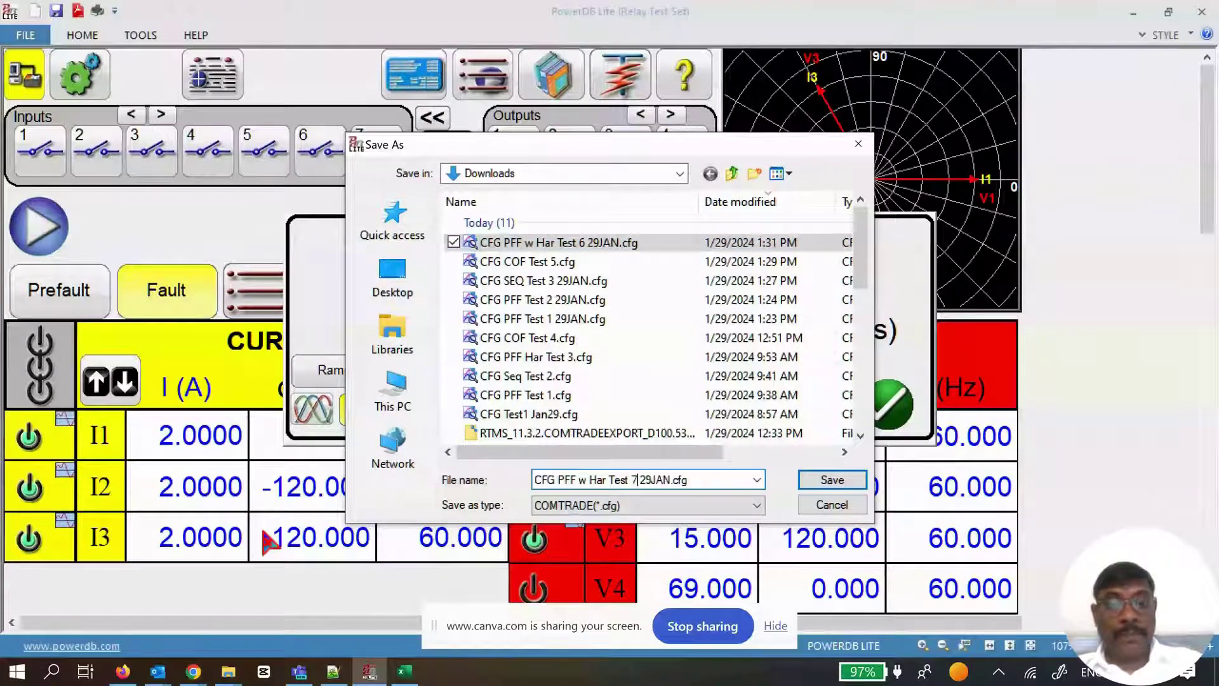
key(Return)
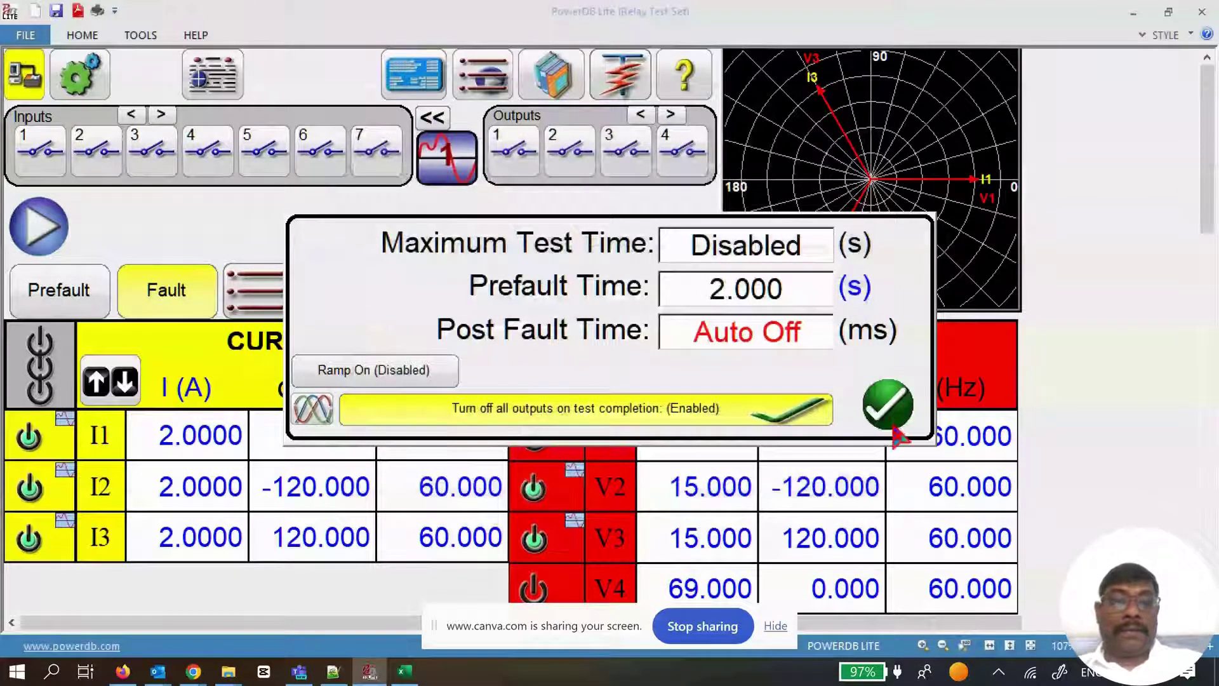
click(909, 412)
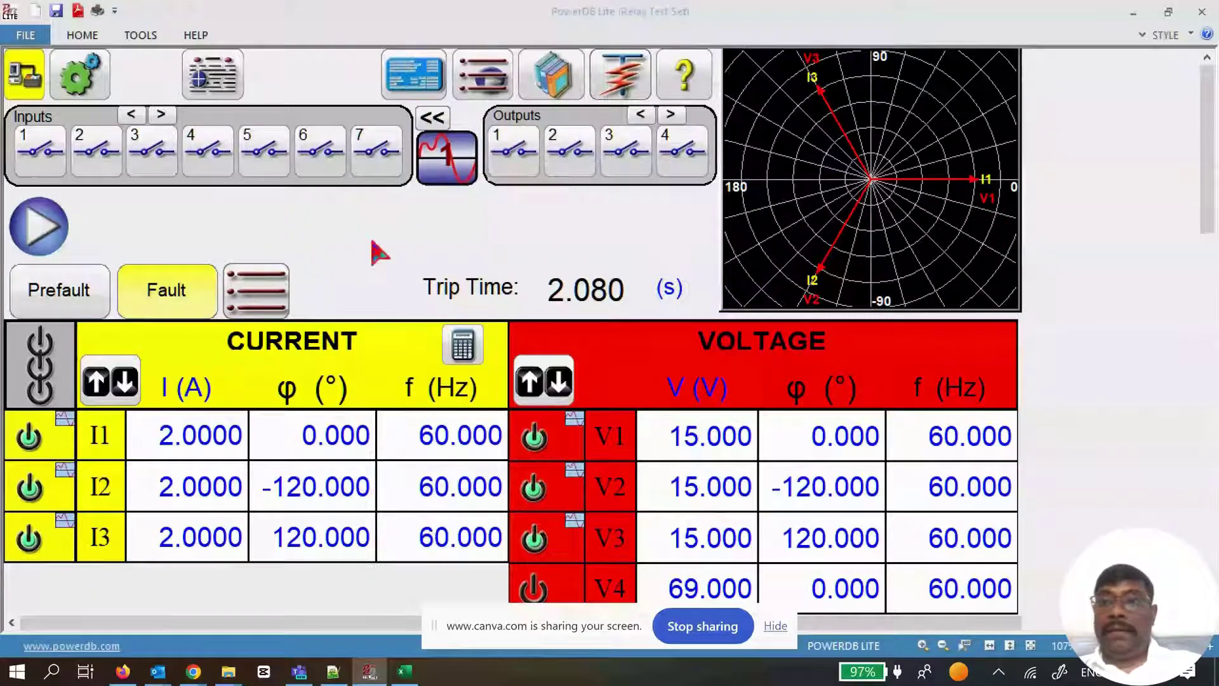
Open the COMTRADE test and load the file "CFG PFF w Har Test 7 29JAN.cfg" from Downloads
click(485, 74)
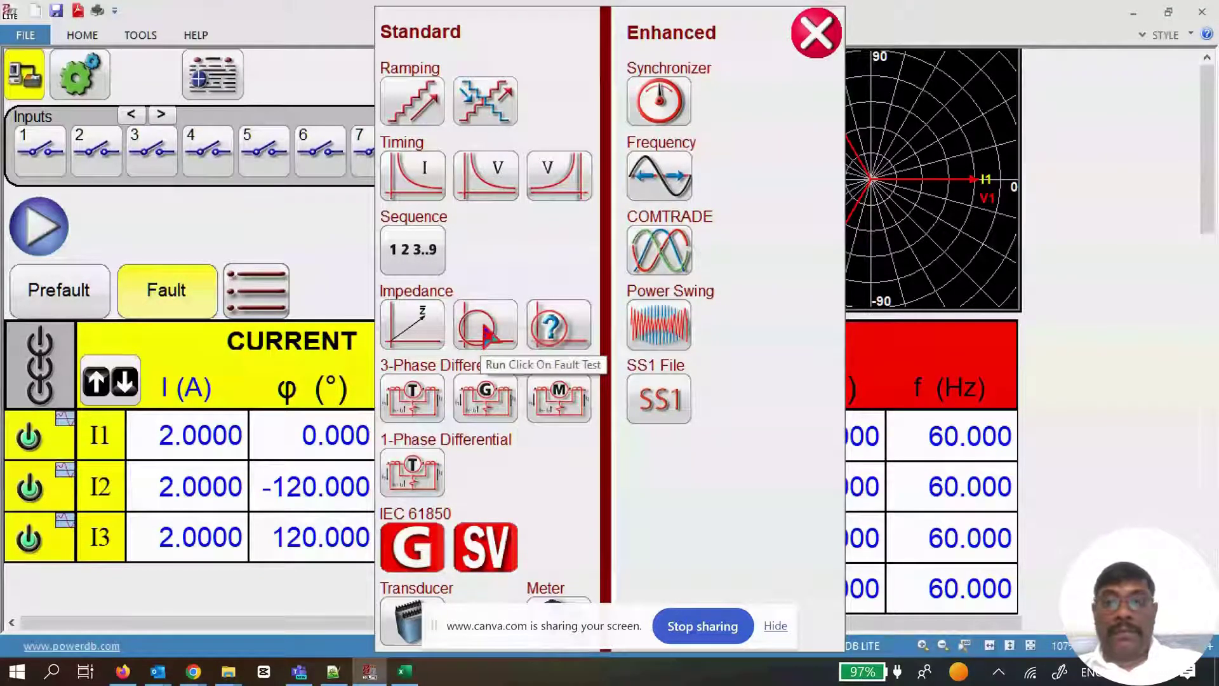
click(659, 251)
click(222, 104)
click(558, 245)
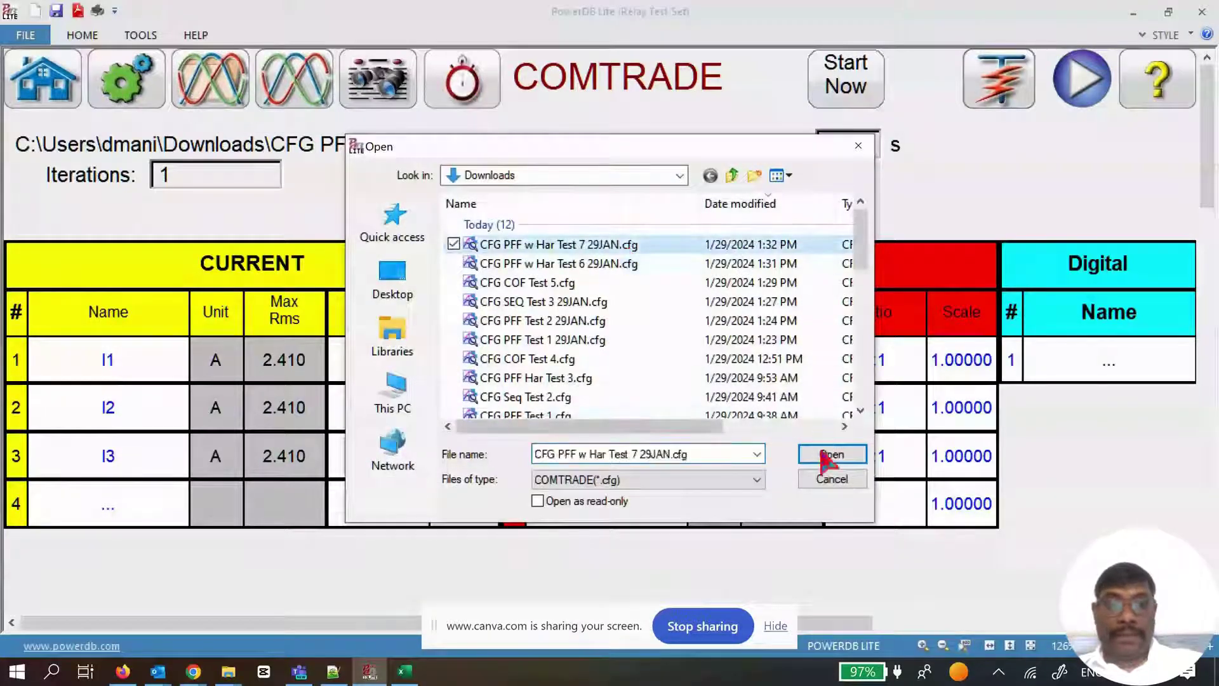
click(822, 451)
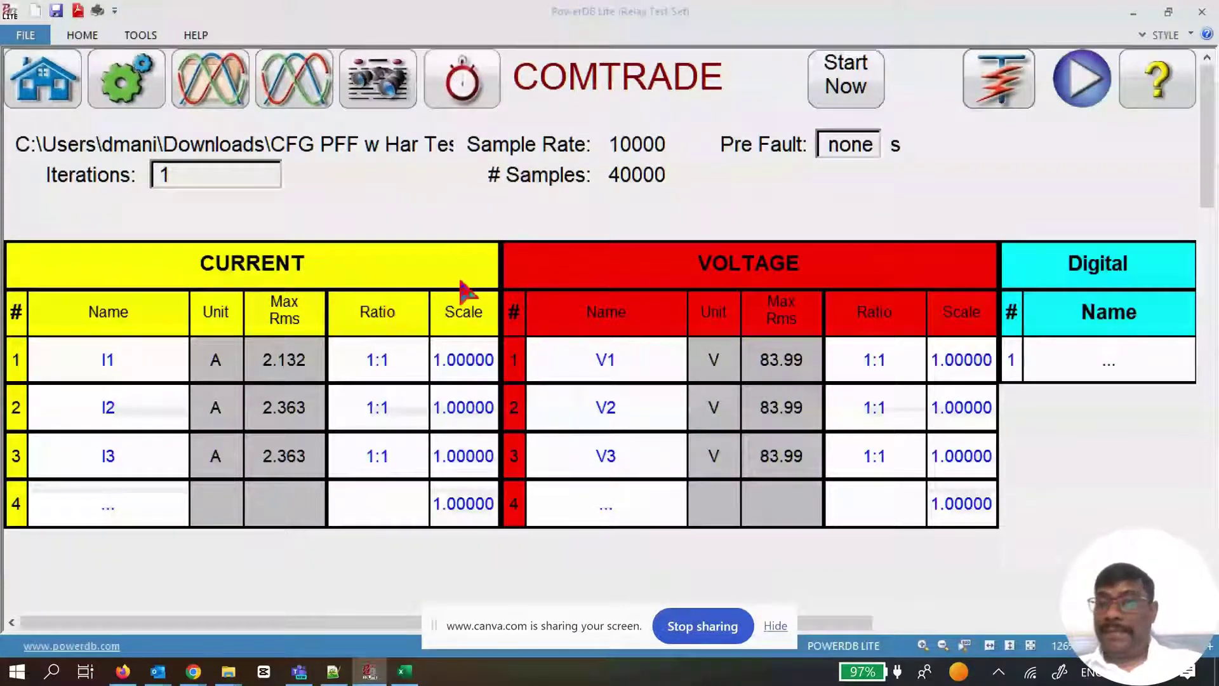
View the voltage and current waveforms and examine the harmonic fault currents just after 2.00 s up close
click(303, 87)
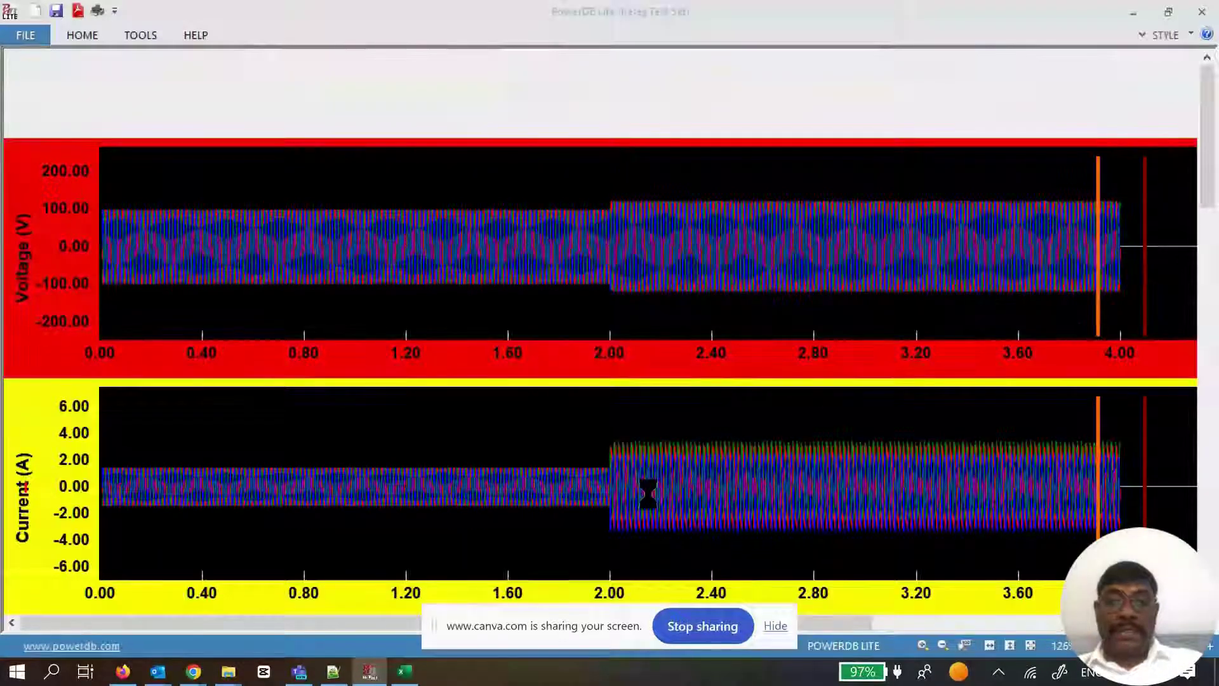
click(673, 512)
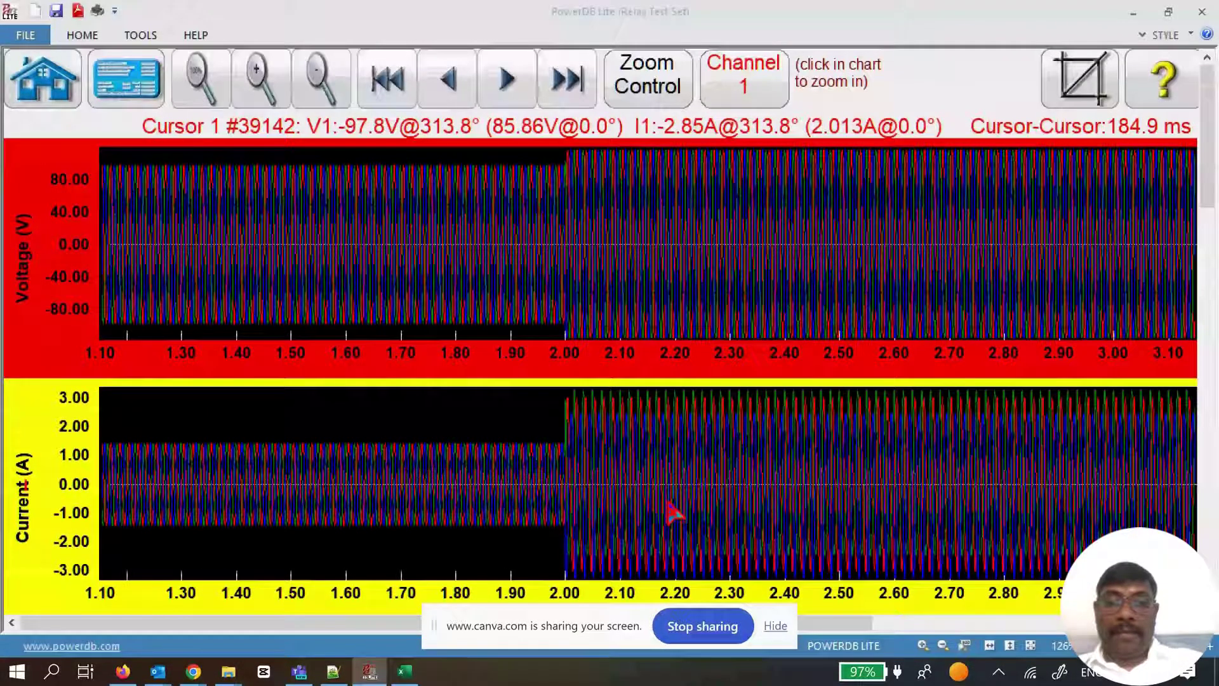
click(672, 512)
click(645, 509)
click(346, 505)
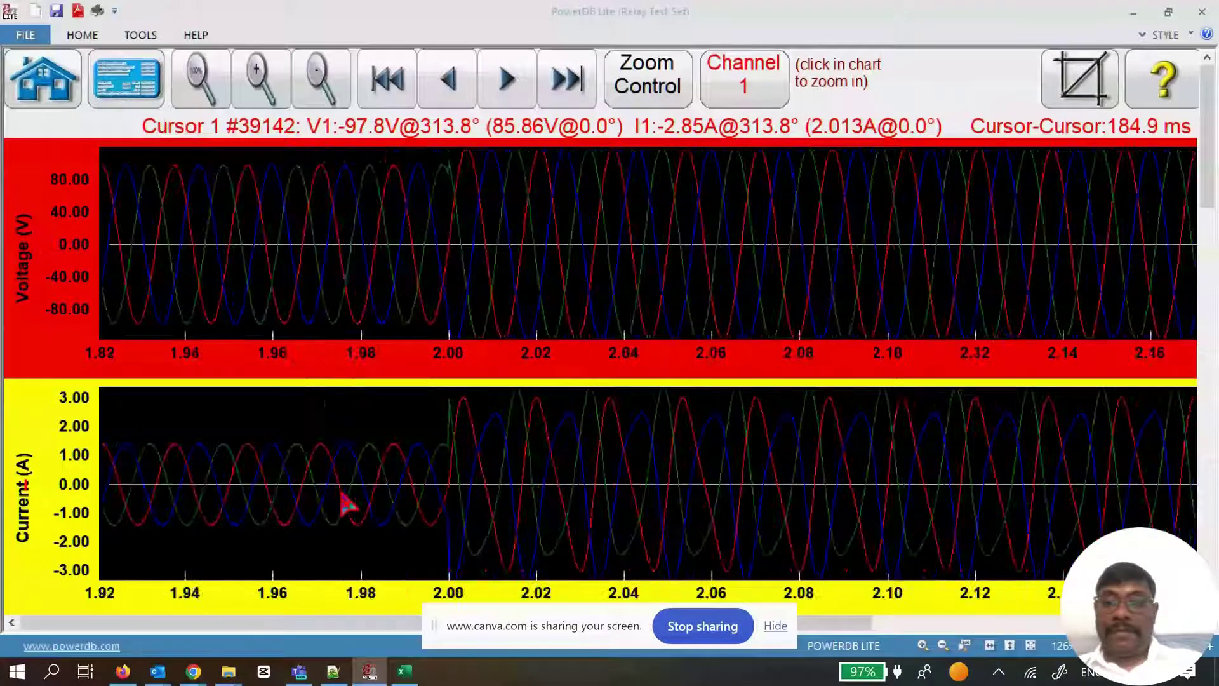
click(517, 510)
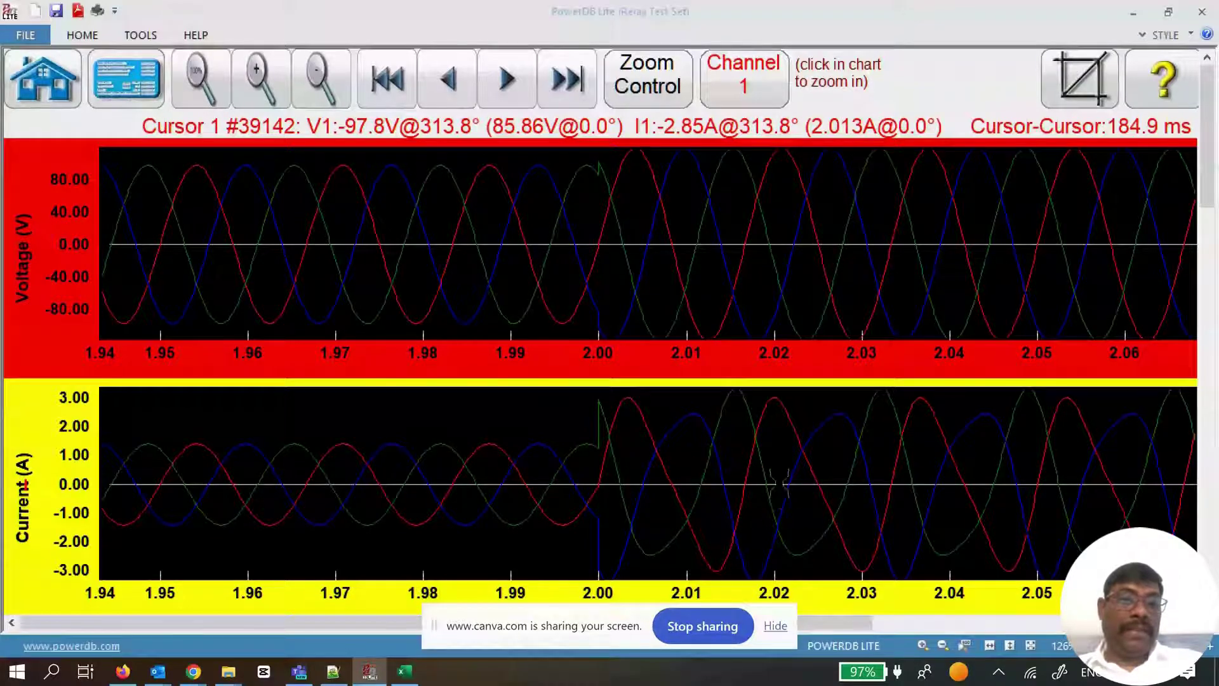
click(915, 495)
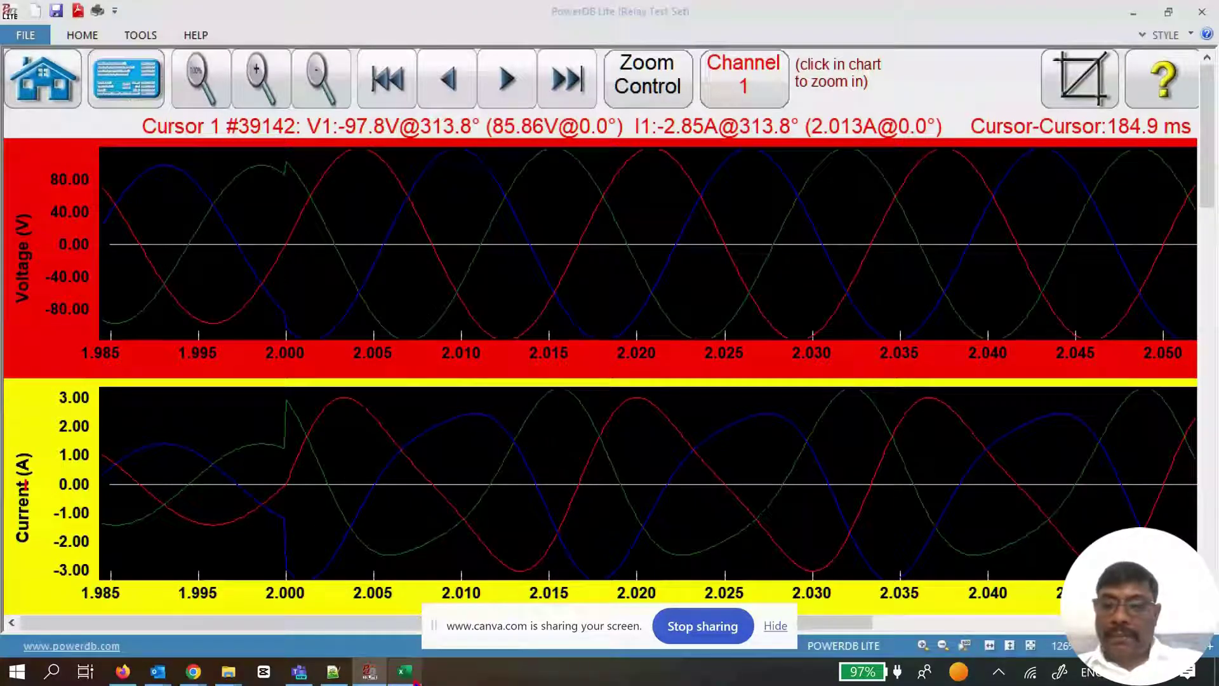
Switch to the Excel sine wave harmonic workbook and place its window beside the PowerDB waveforms to compare both charts
click(407, 584)
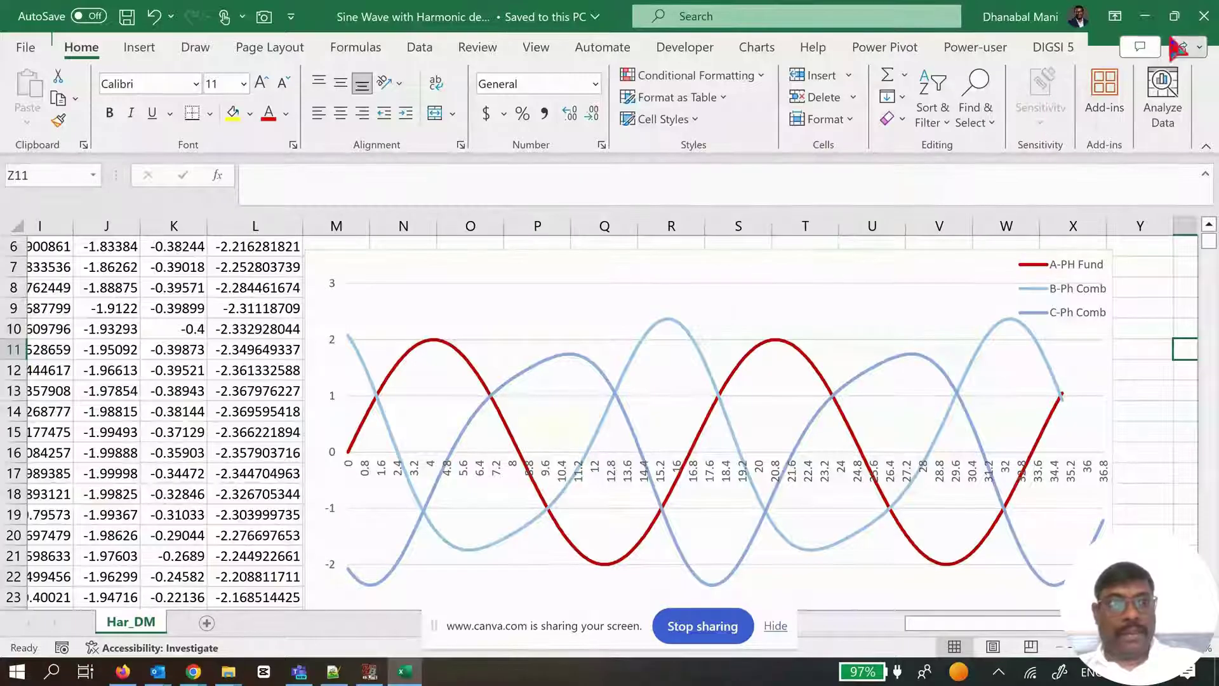
click(1174, 16)
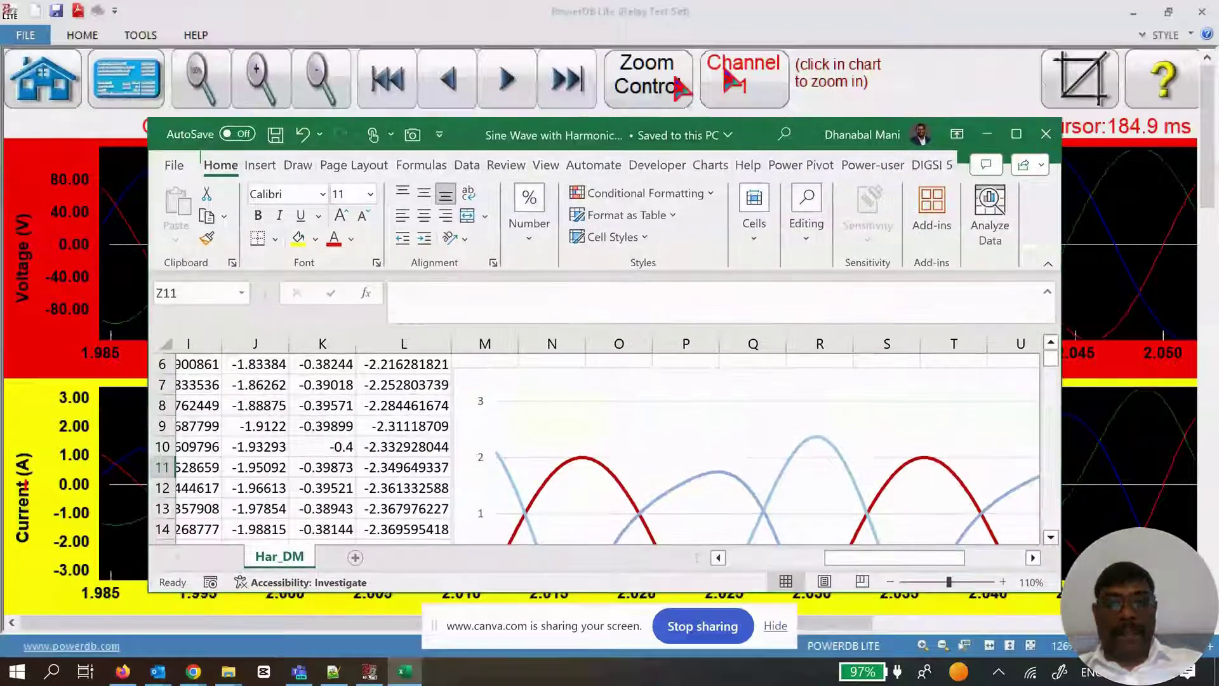
drag(678, 135, 950, 0)
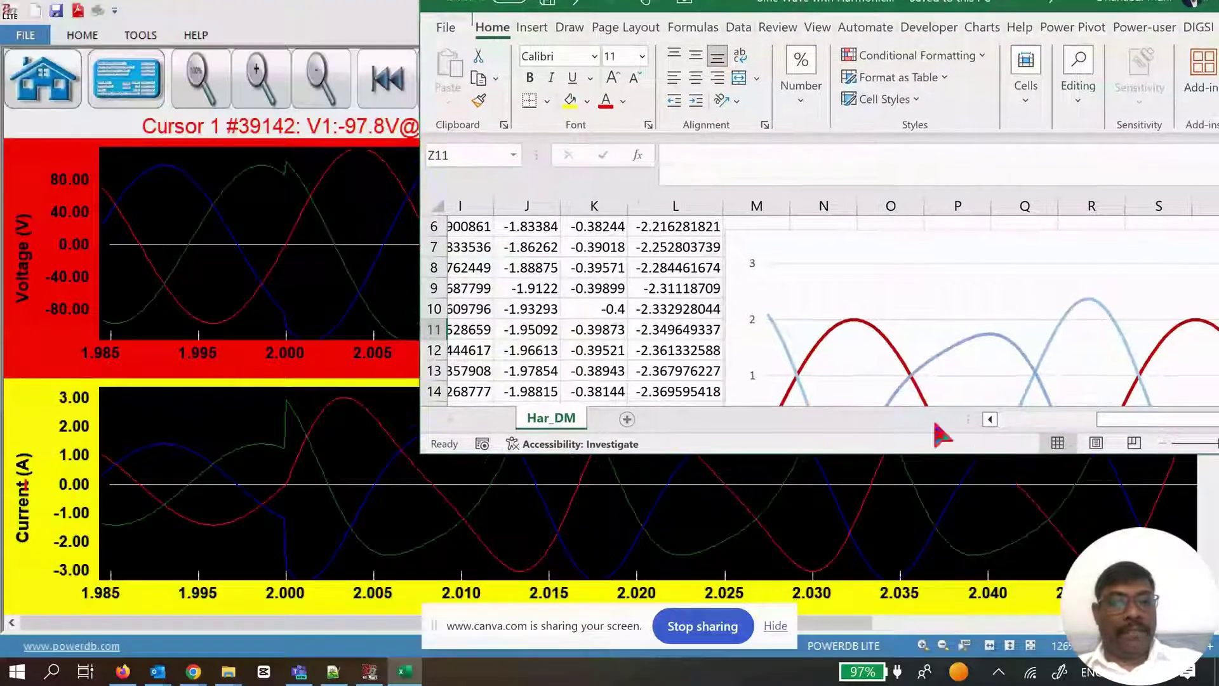
drag(946, 455, 946, 648)
drag(421, 362, 667, 378)
scroll(933, 631, right, 4)
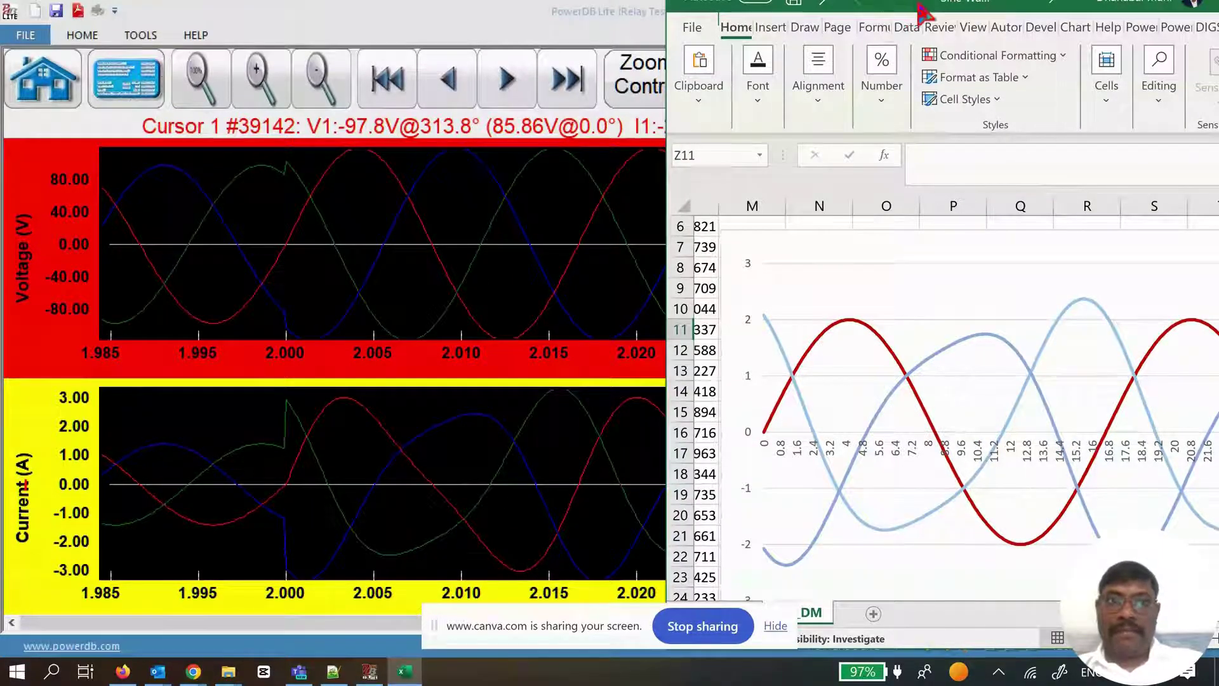
Maximize the workbook and review the Imax (I1), f, I2(max) and fhar (2nd) parameters in B3:B6
double_click(1030, 19)
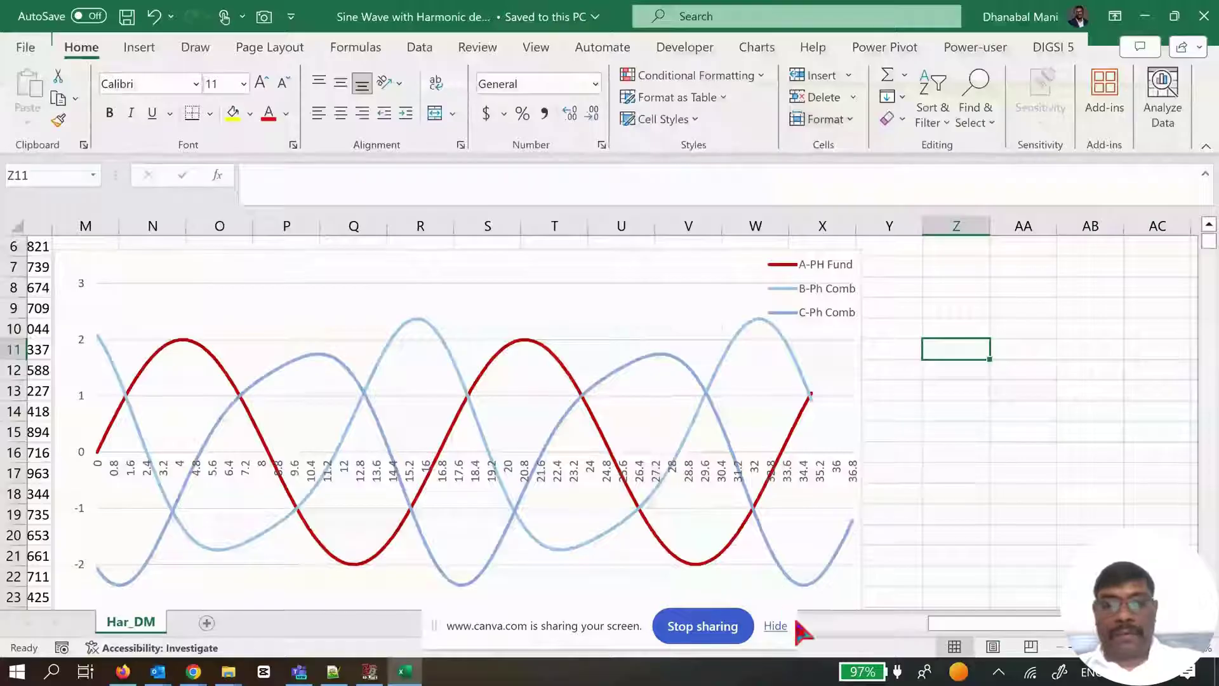
drag(933, 624, 510, 621)
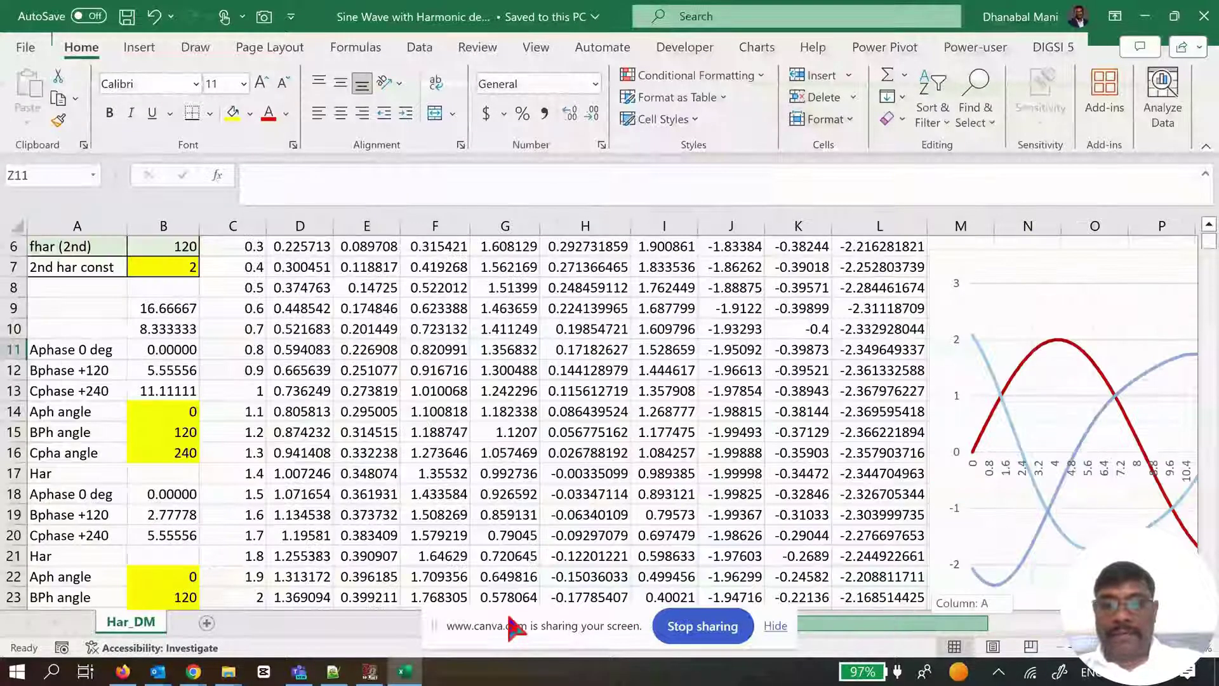
scroll(1211, 240, up, 2)
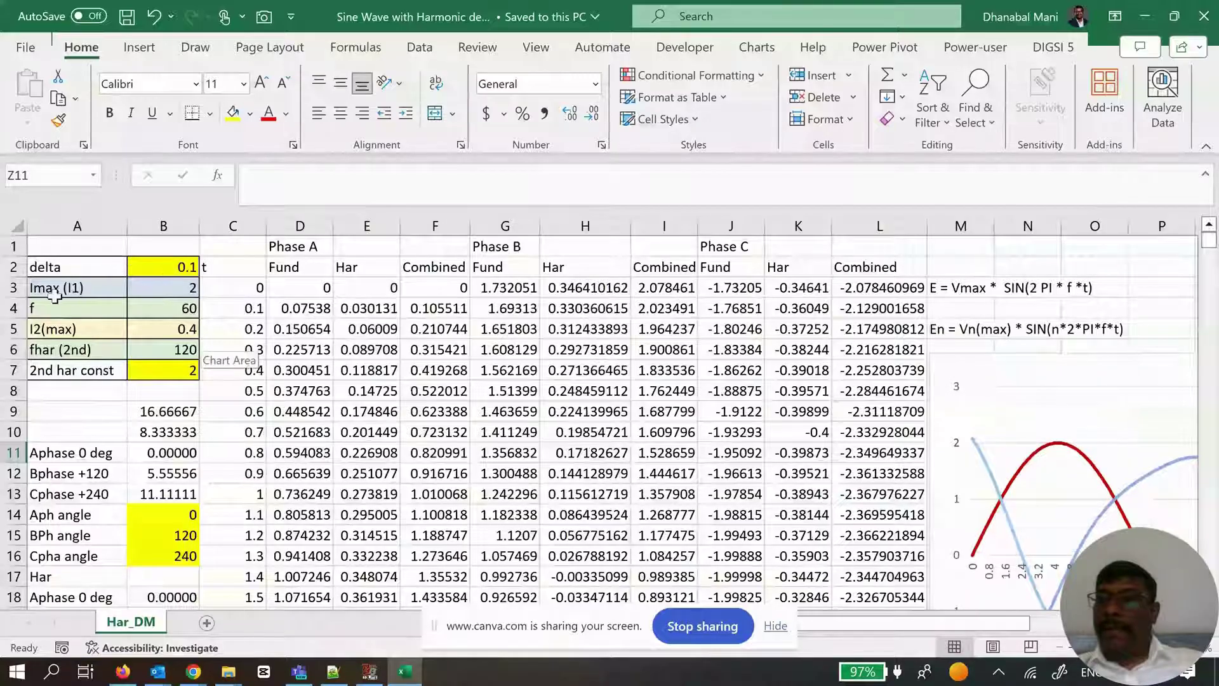
click(156, 288)
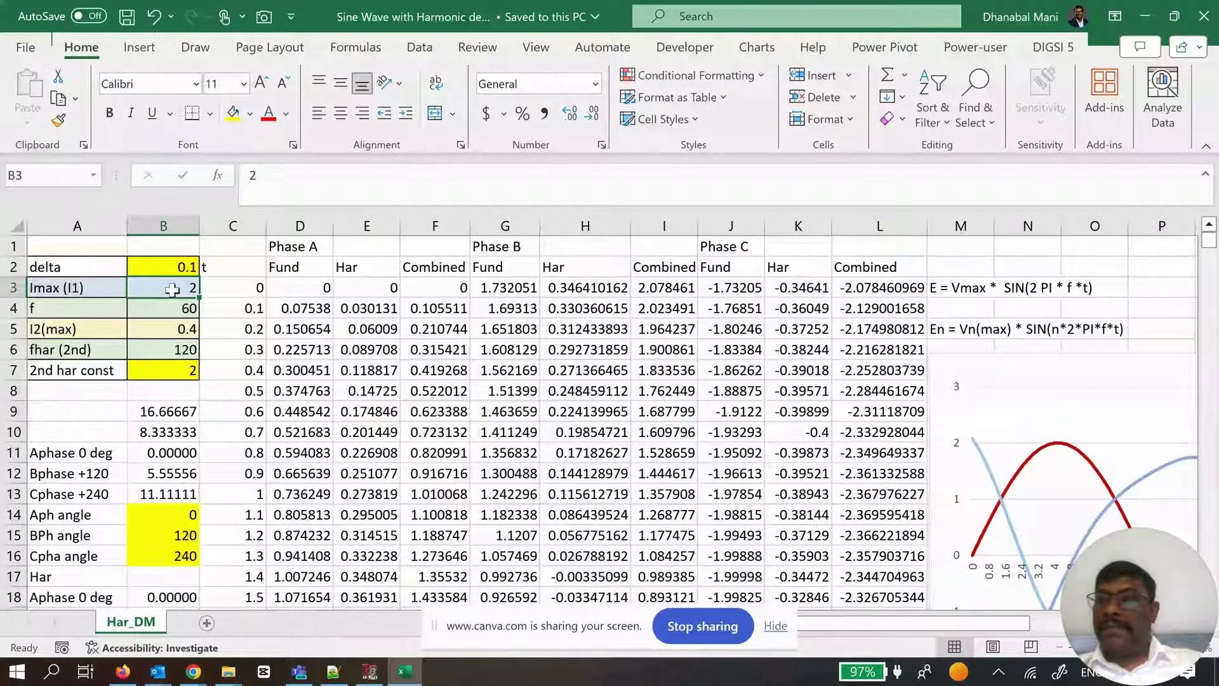
click(172, 310)
click(173, 331)
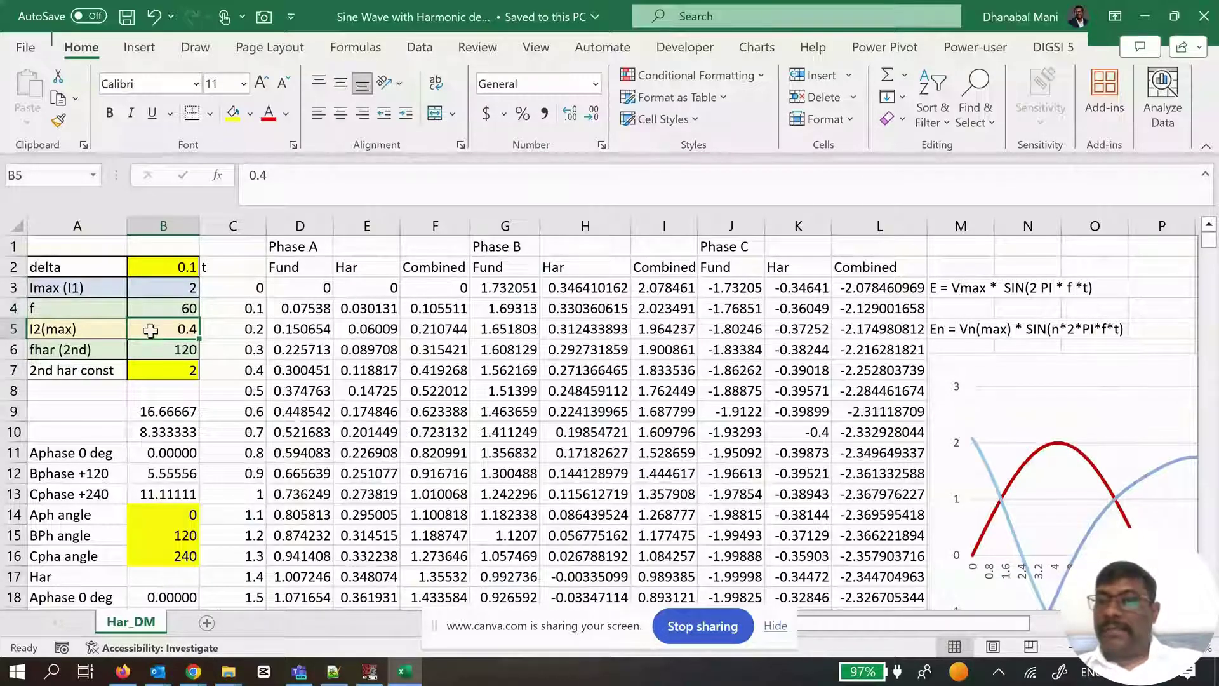
click(104, 355)
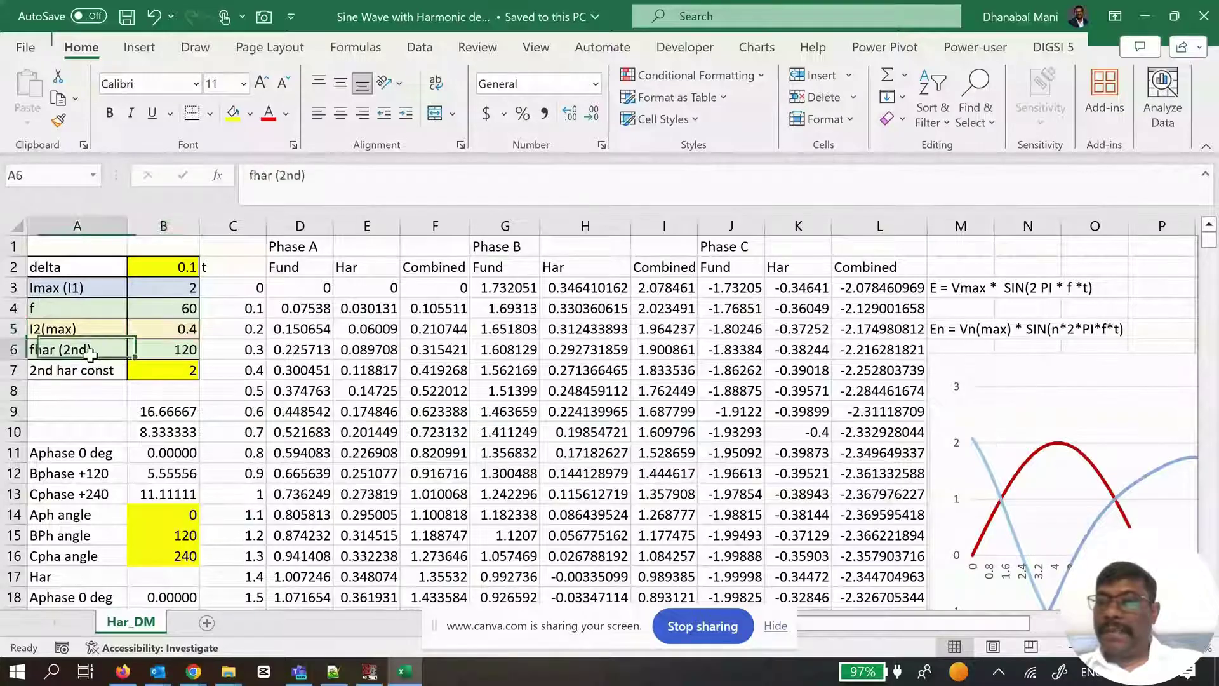
click(164, 353)
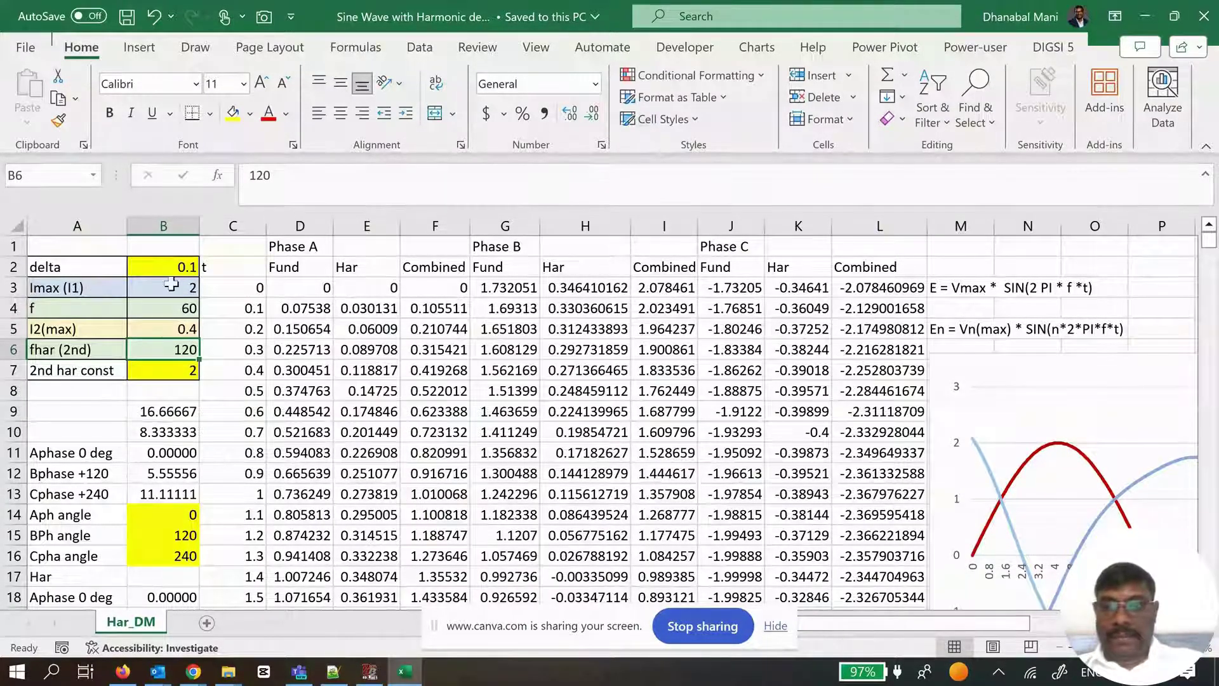
drag(167, 289, 166, 346)
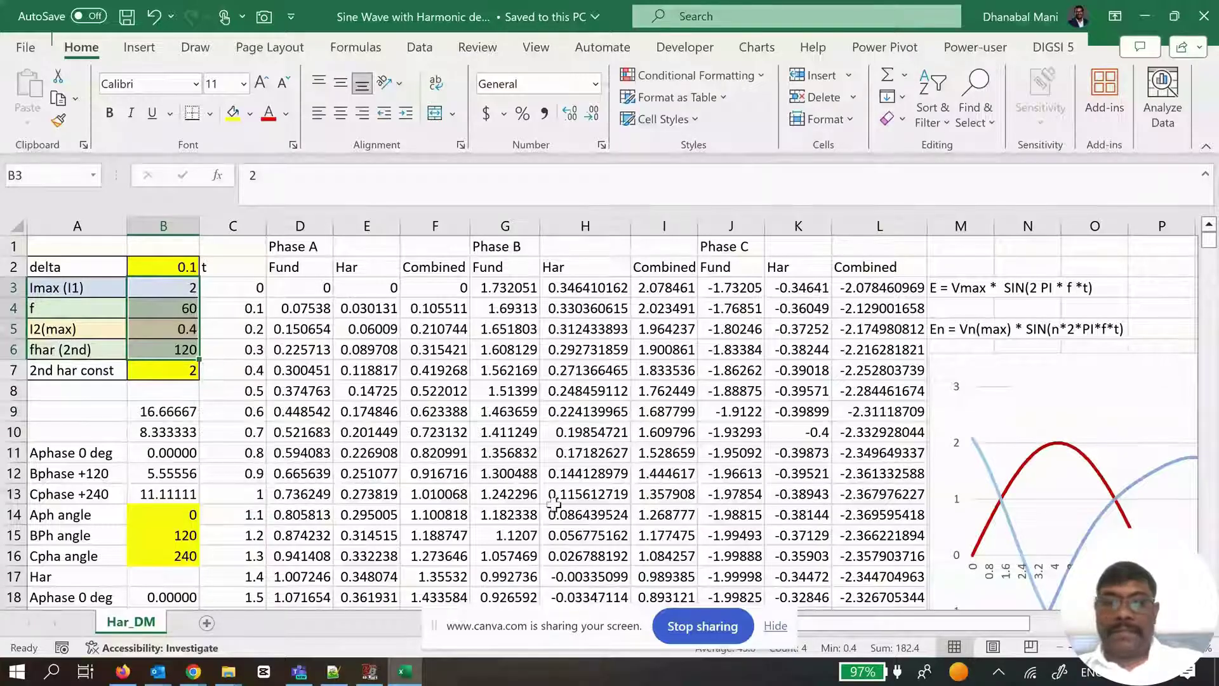
In the waveform chart's data source, enable the A-Ph Har, A-Ph Comb, B-PH Fund and B-Ph Har series
drag(844, 622, 962, 625)
mouse_move(1208, 240)
mouse_down()
mouse_move(1209, 260)
mouse_move(1209, 241)
mouse_up()
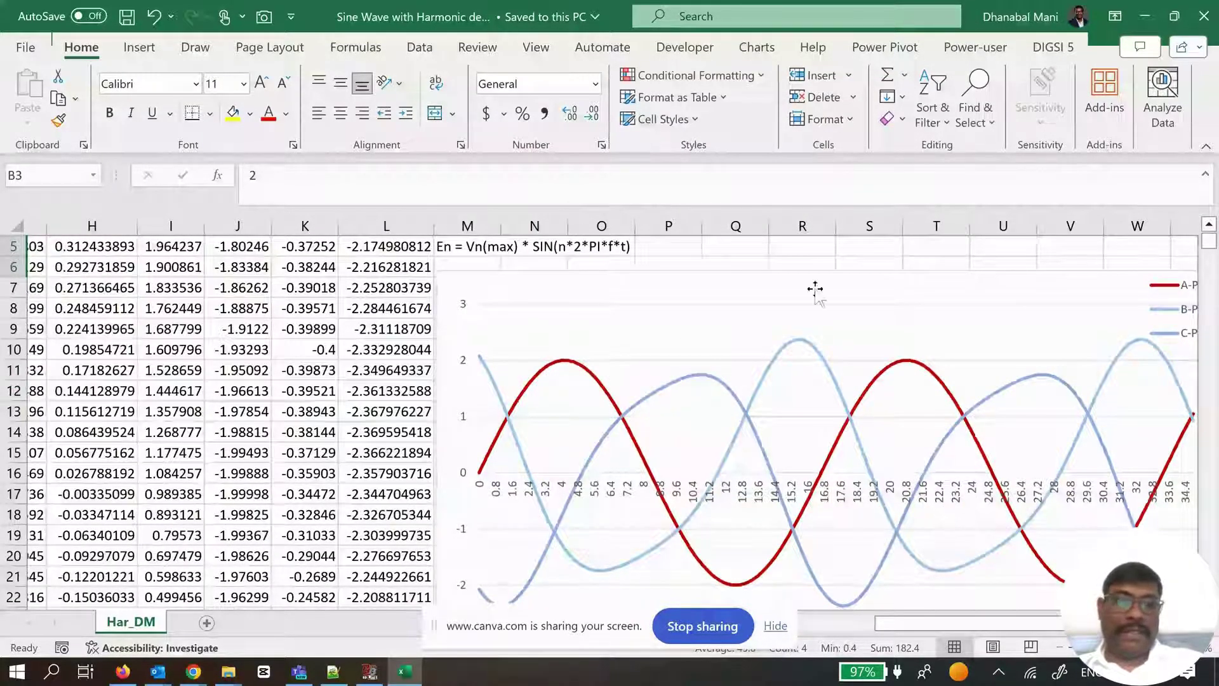
scroll(758, 309, down, 1)
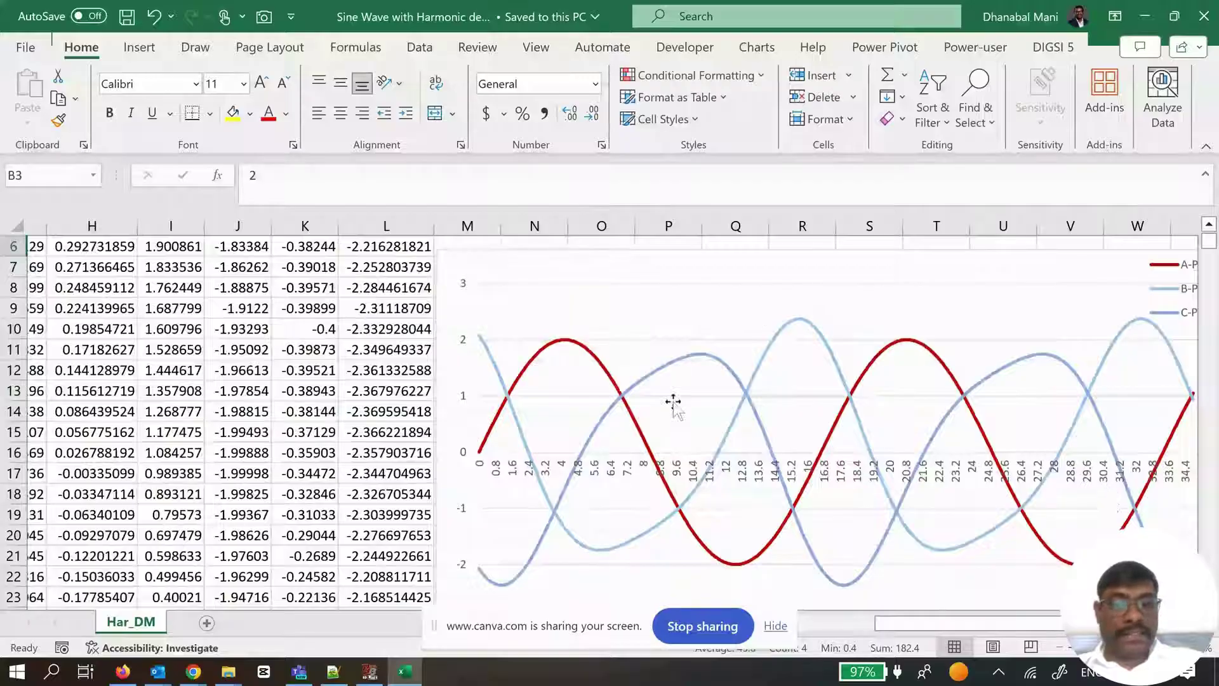
right_click(730, 297)
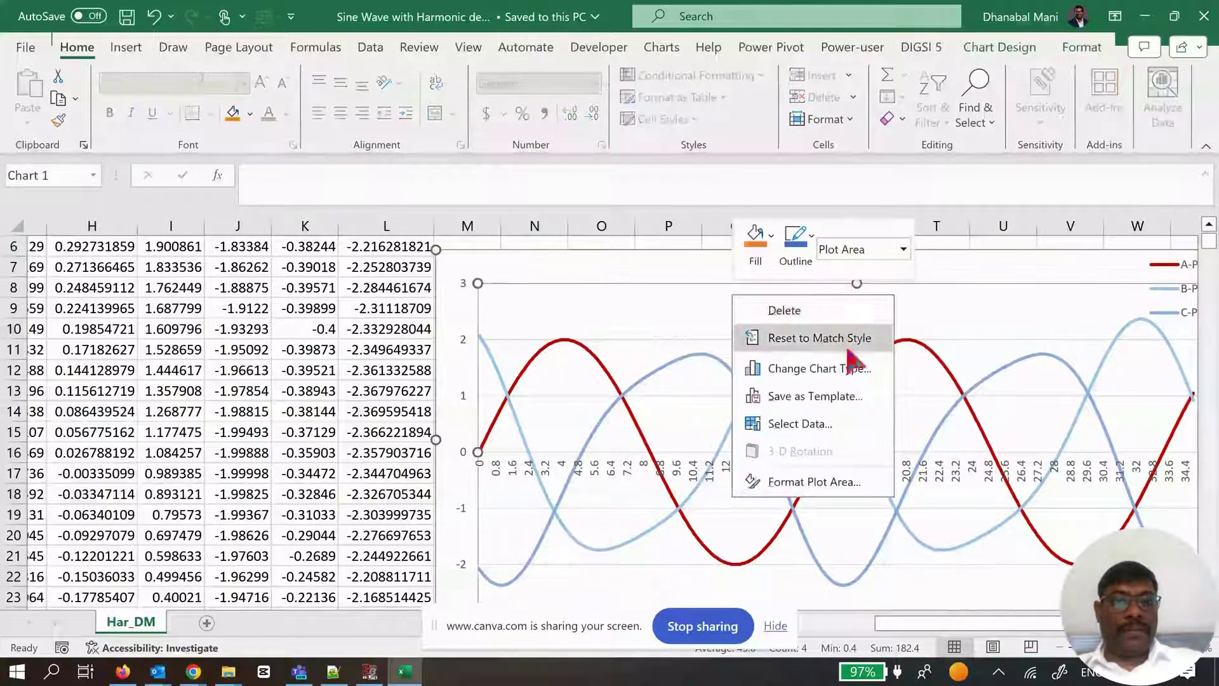
click(818, 424)
click(279, 333)
click(159, 335)
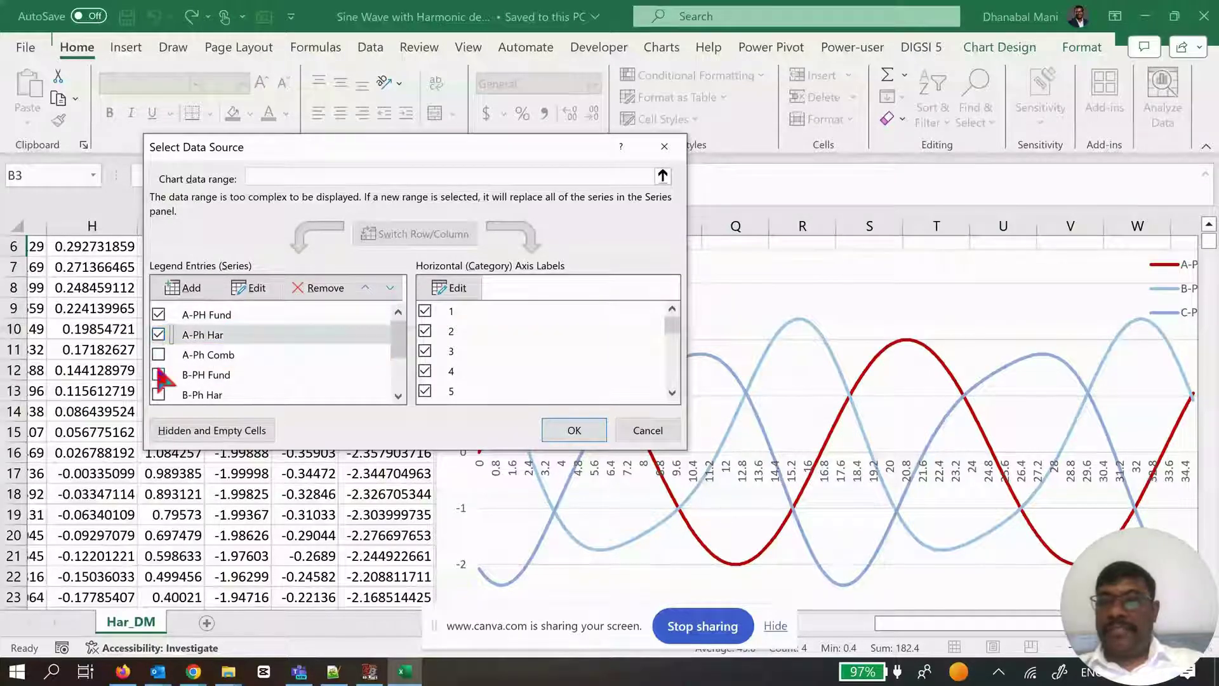
click(159, 354)
click(158, 375)
click(158, 394)
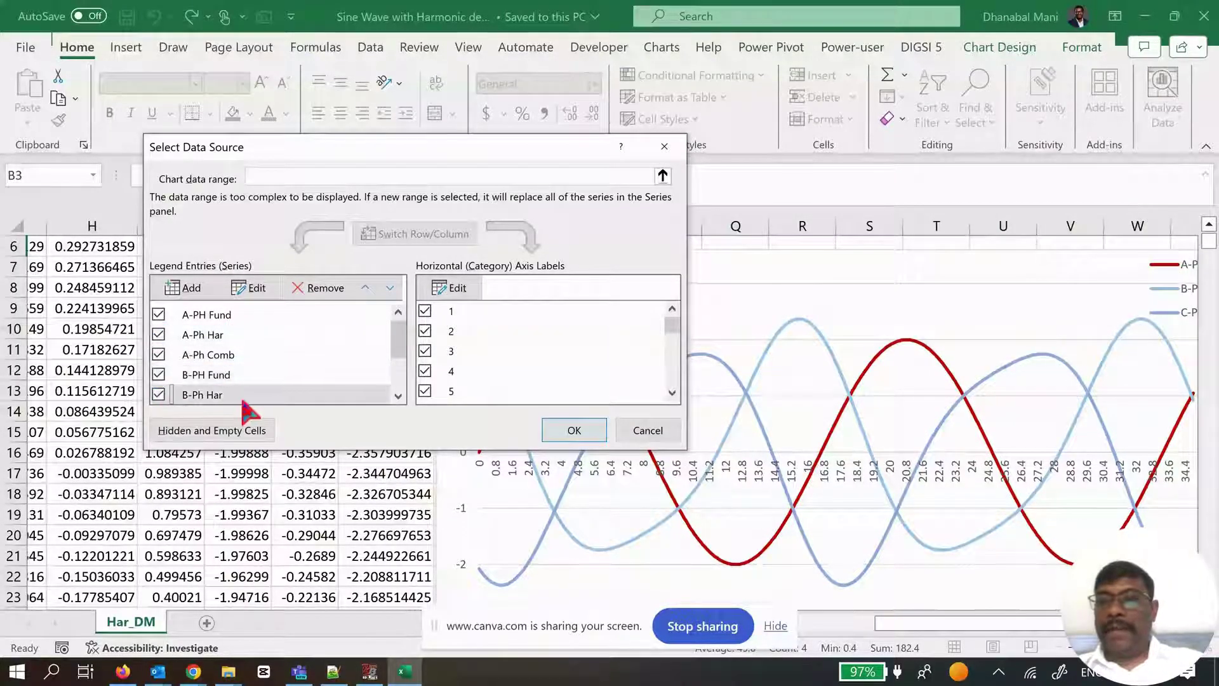
Enable the C-PH Fund and C-PH Har series as well and apply the selection to the chart
click(398, 396)
click(398, 395)
click(399, 396)
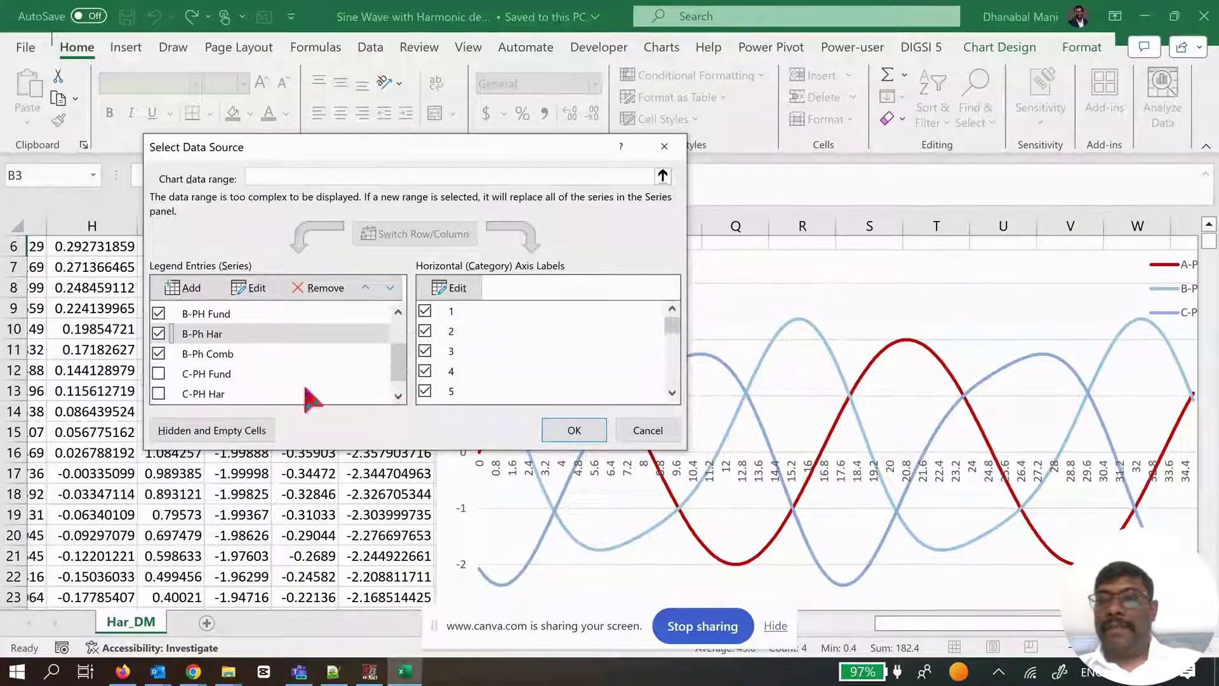
click(158, 374)
click(158, 395)
click(398, 396)
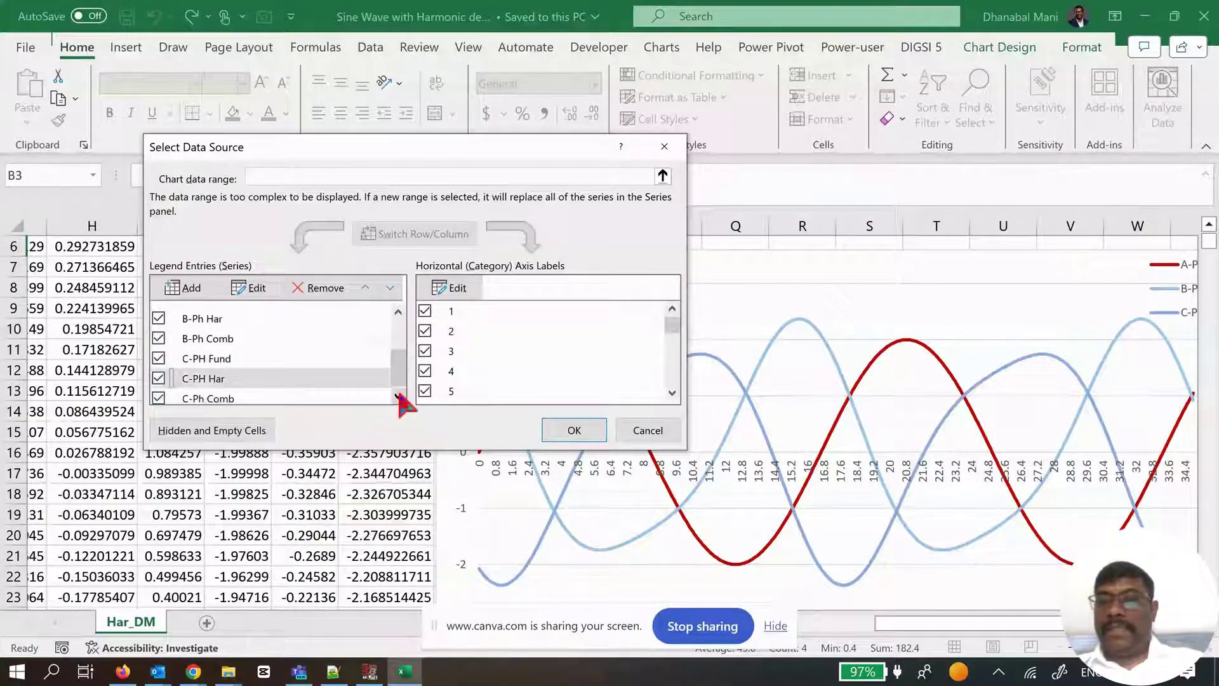
click(560, 430)
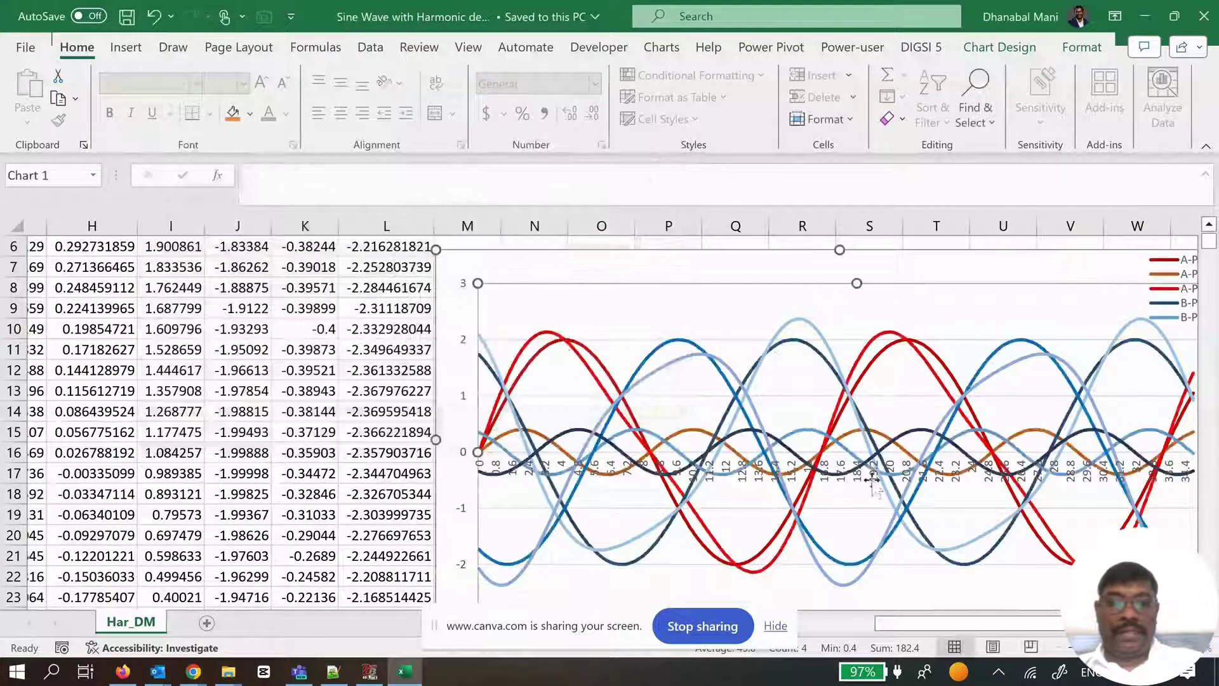
Reopen the chart's data source and disable the A-Ph Har, B-PH Fund and B-Ph Har series, keeping A-Ph Comb
drag(1000, 626, 1040, 625)
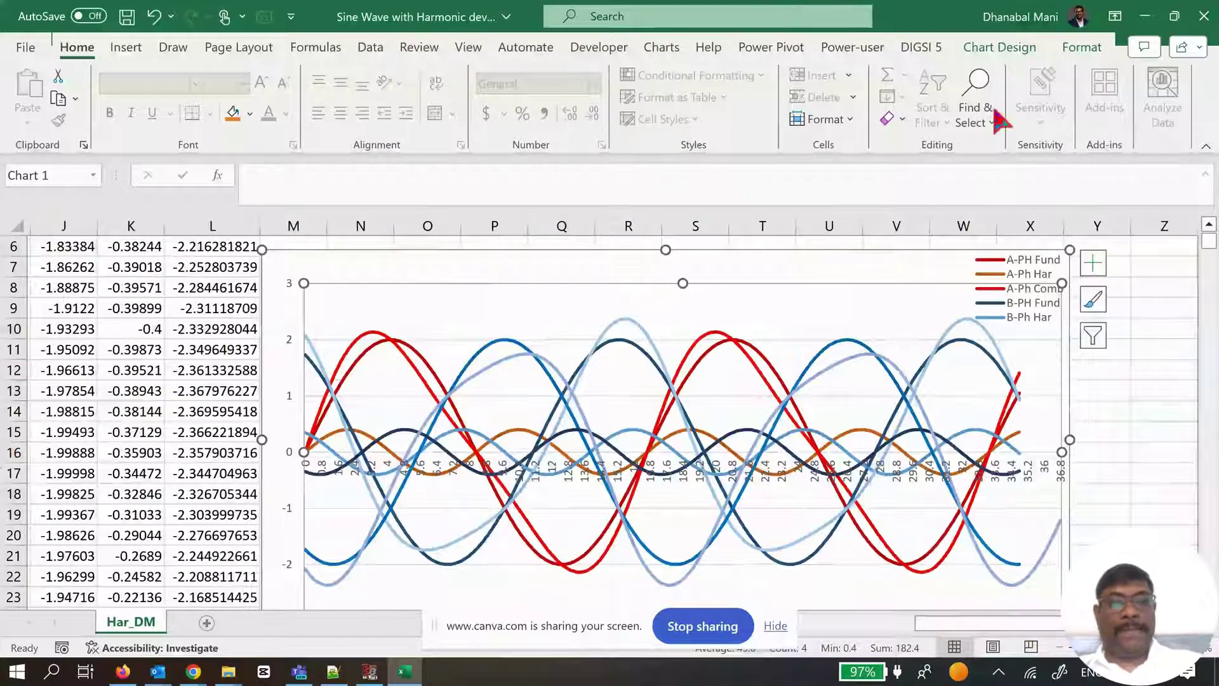
right_click(868, 272)
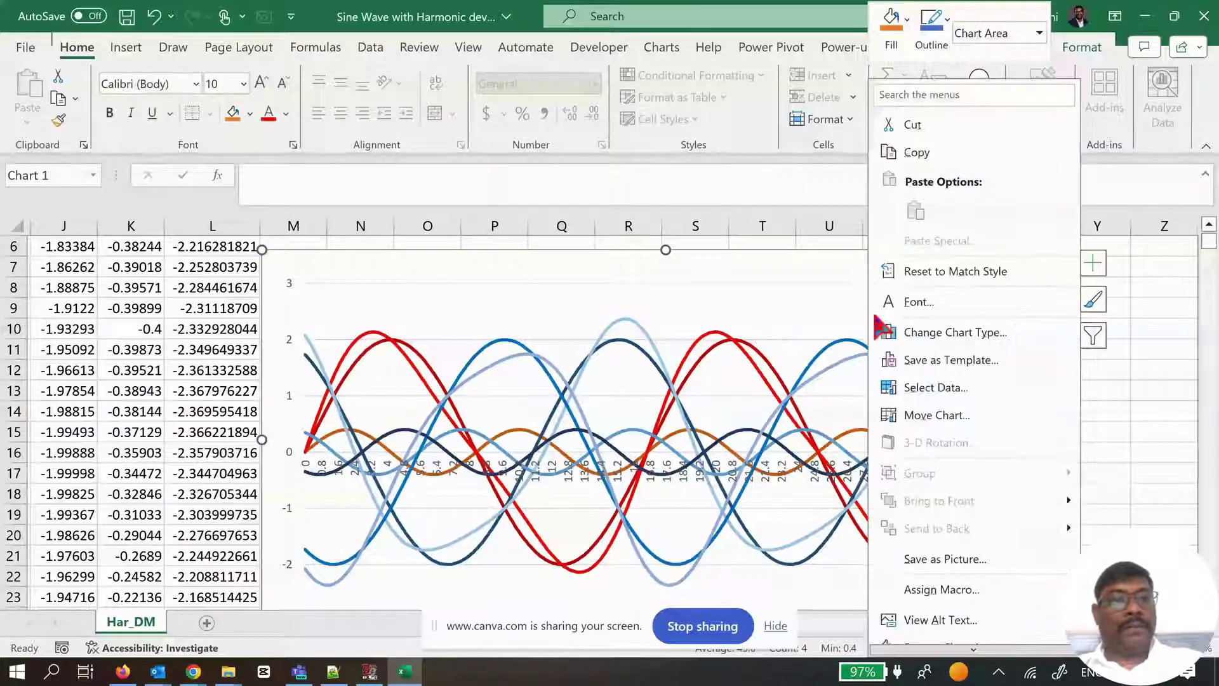
click(908, 393)
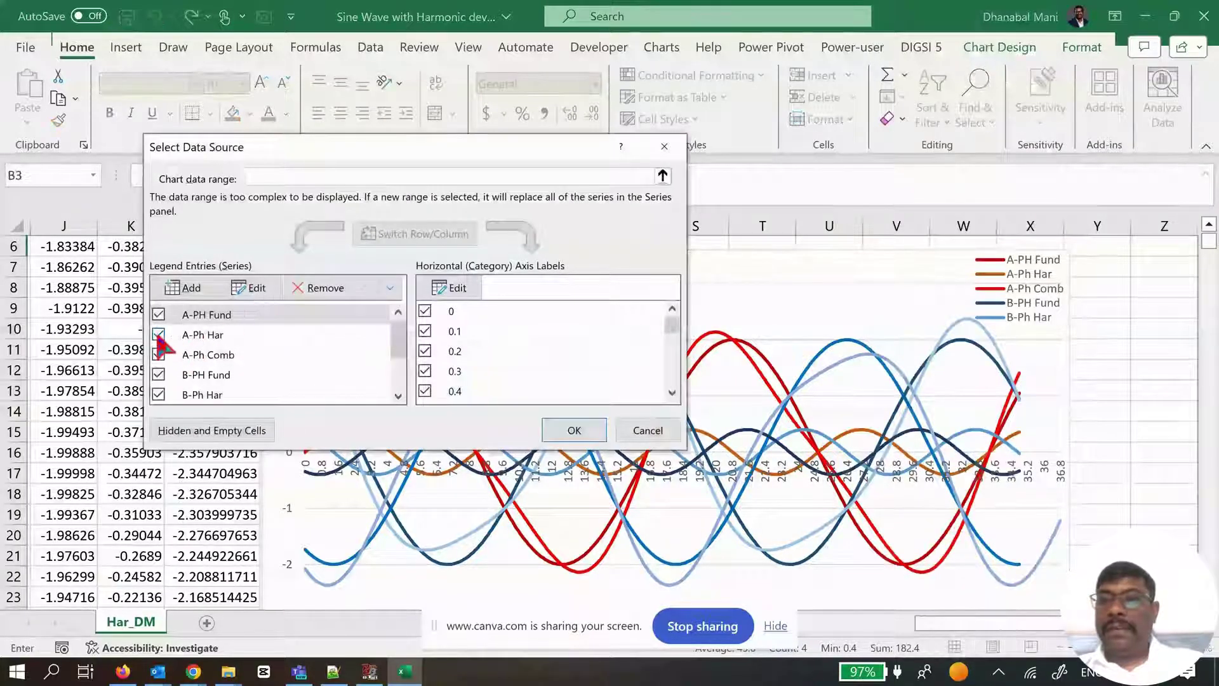
click(158, 335)
click(158, 355)
click(158, 394)
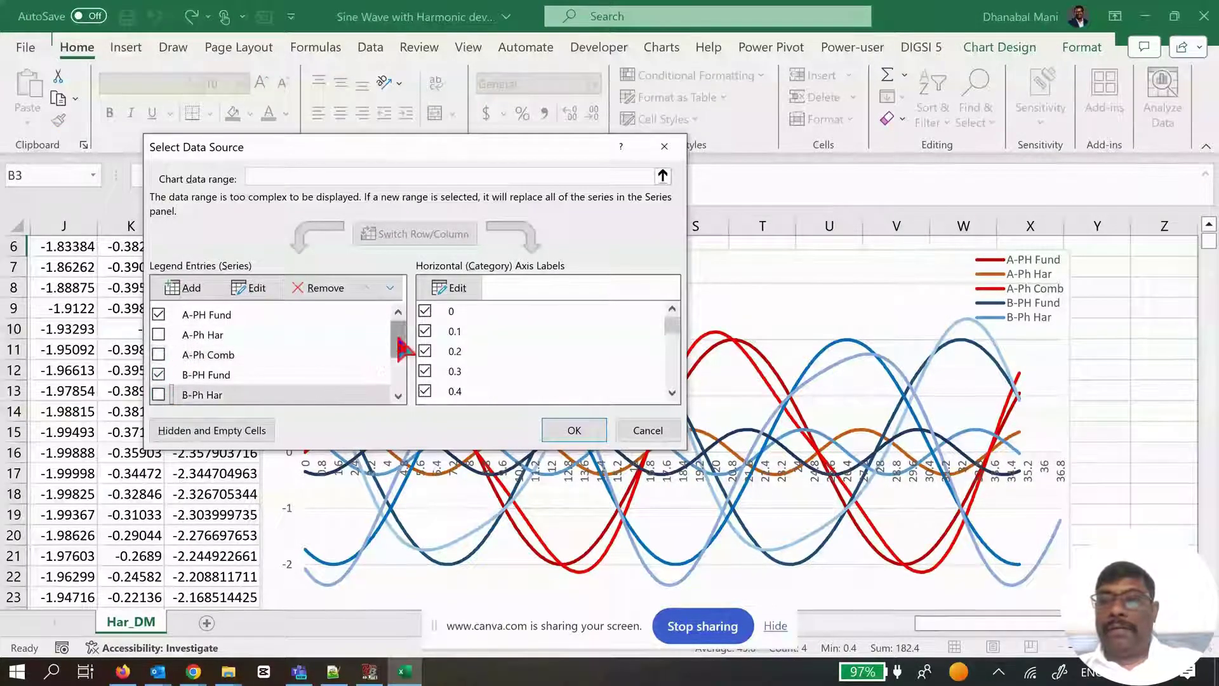
drag(397, 346, 404, 348)
click(162, 349)
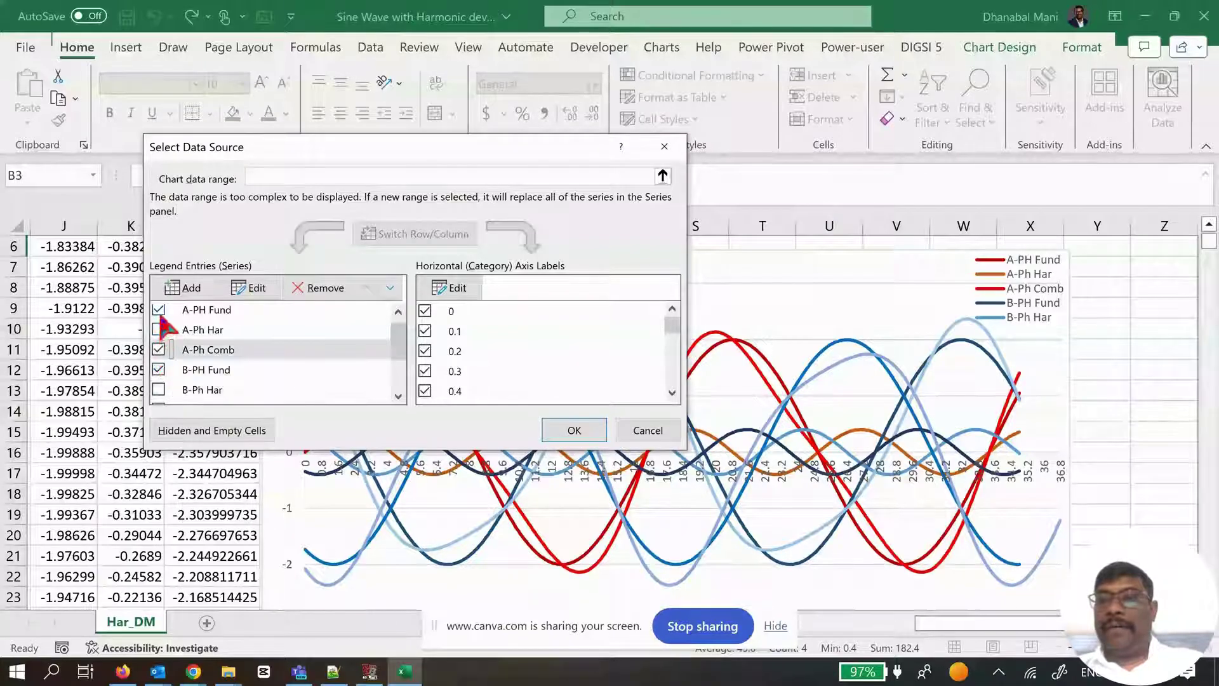
click(158, 370)
Disable the C-PH Fund and C-PH Har series and apply the reduced selection to the chart
drag(400, 341, 400, 369)
click(158, 387)
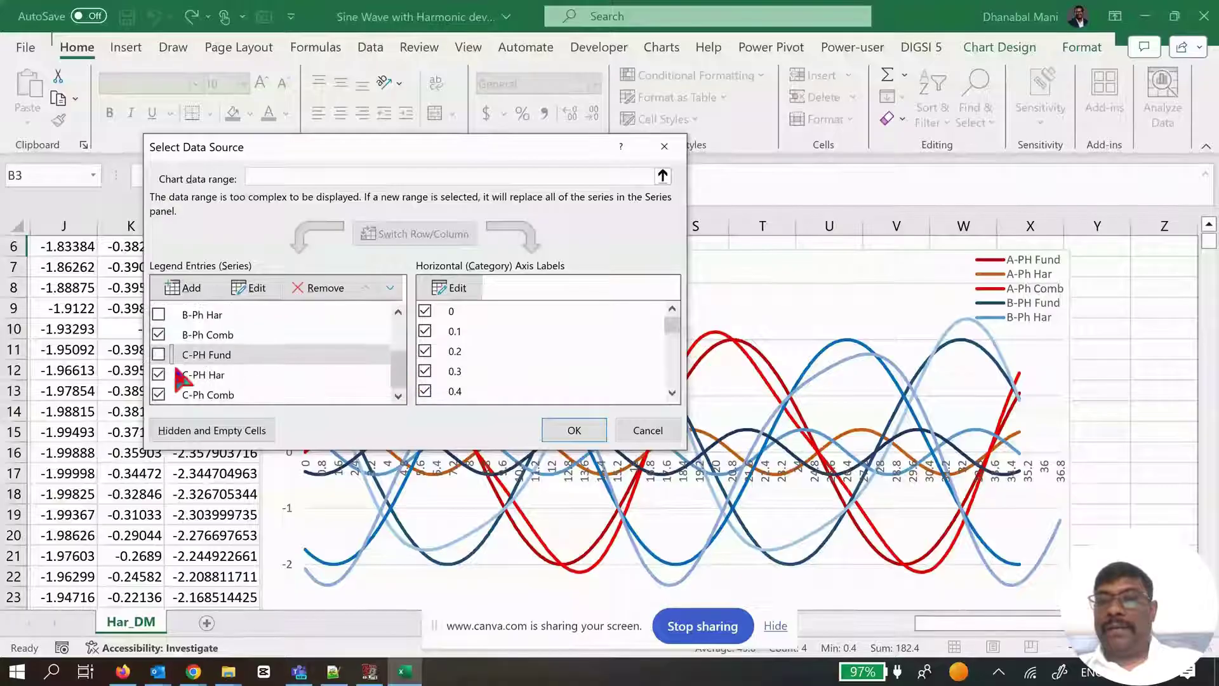
click(158, 375)
click(574, 430)
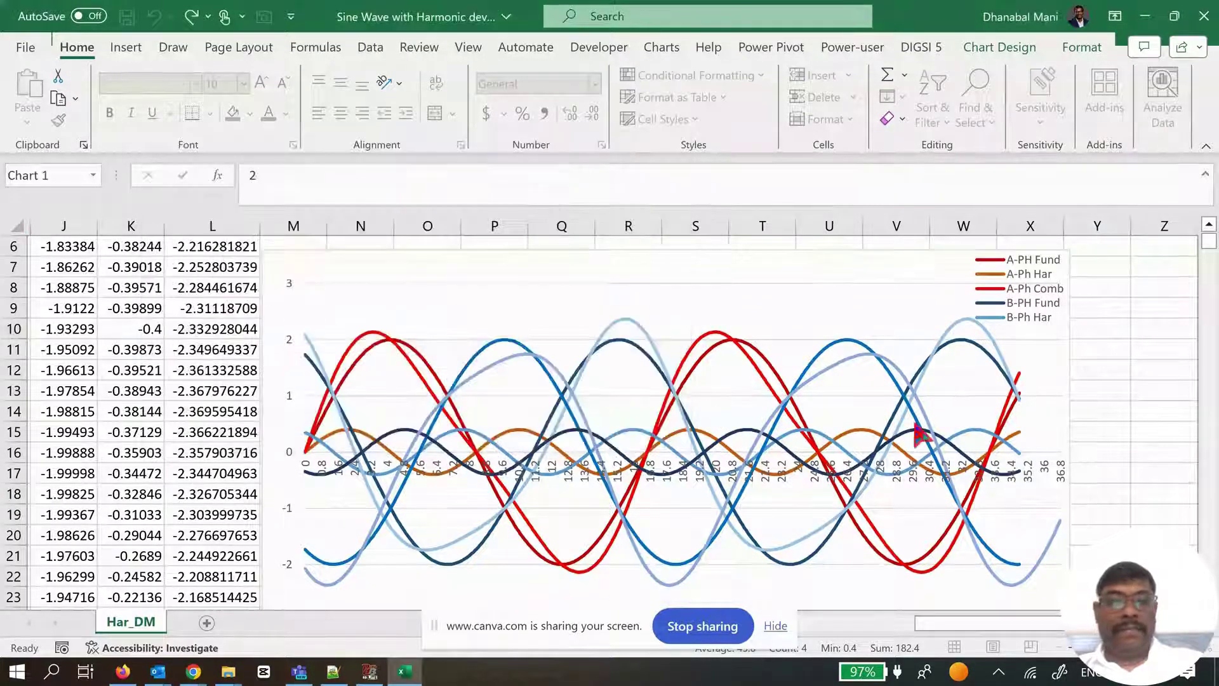
Switch back to PowerDB Lite and leave the COMTRADE waveform view for the home screen
click(373, 672)
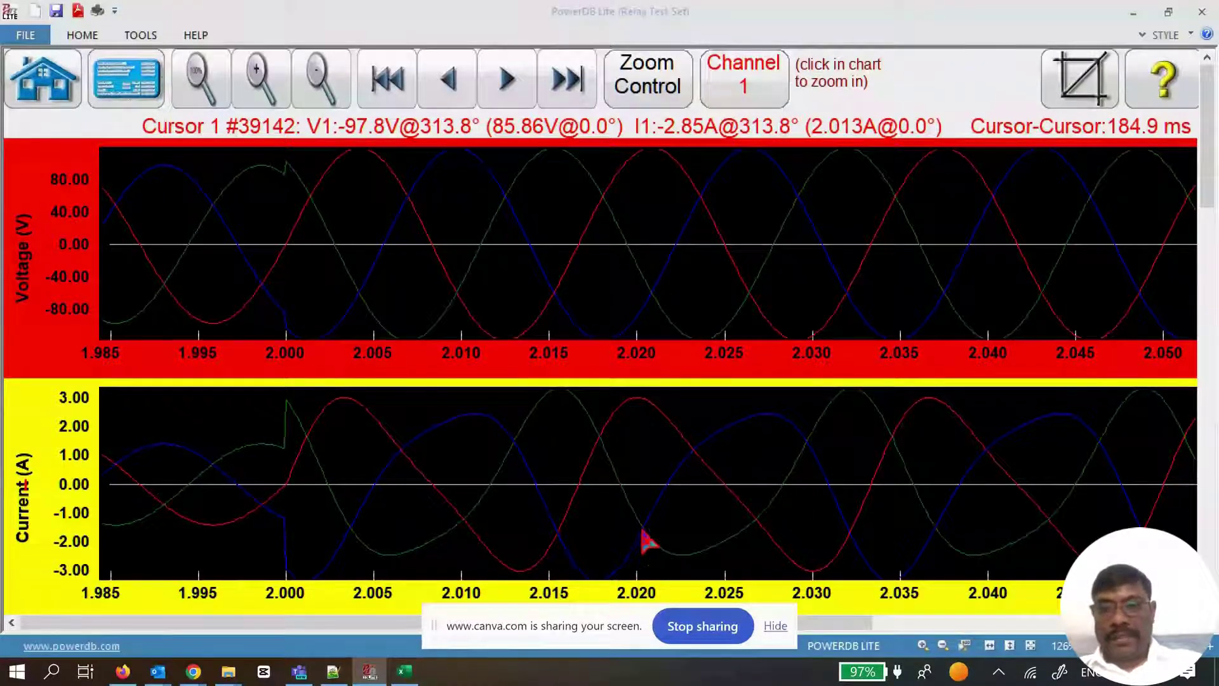
click(25, 80)
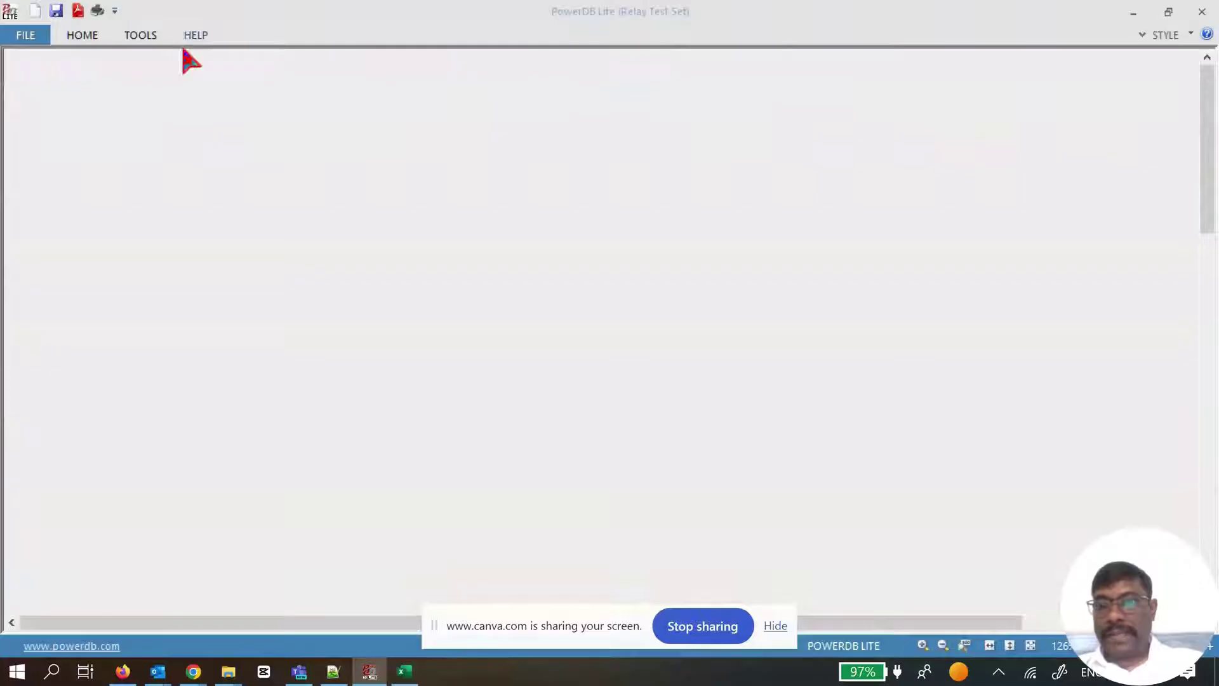